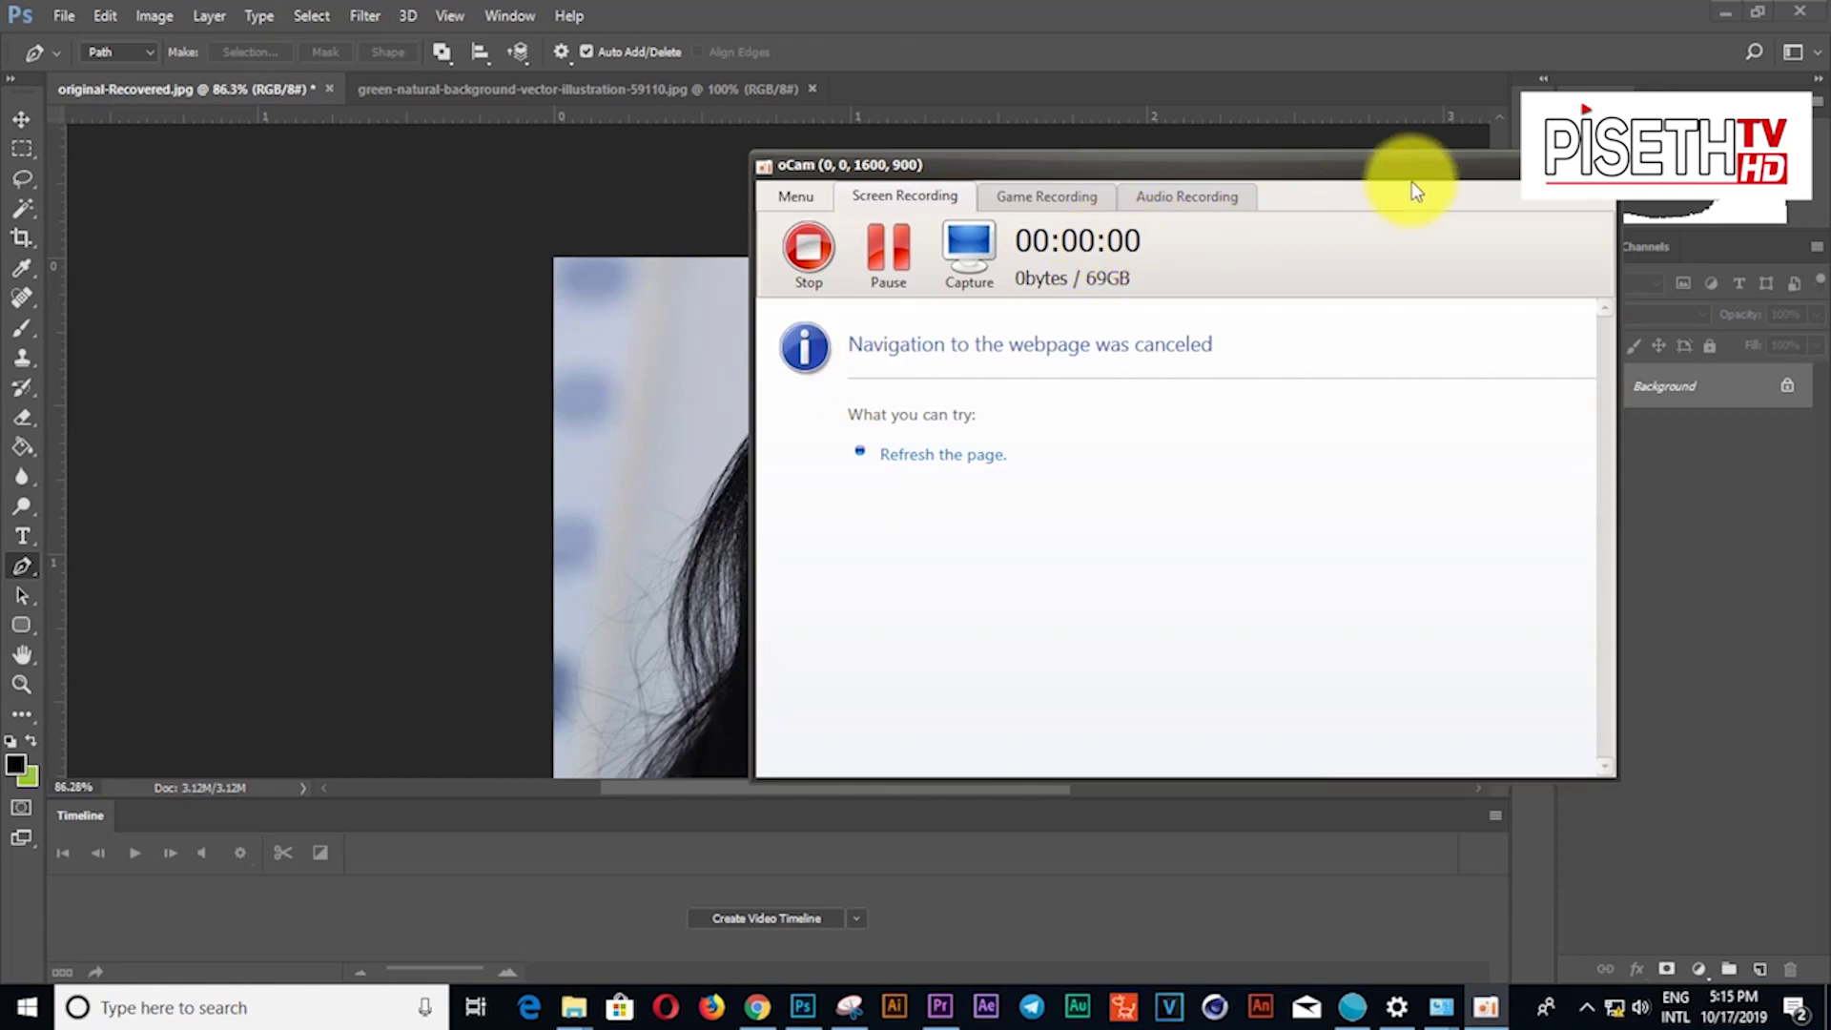
Zoom and scroll around the photo to inspect the woman's hair outline
click(1569, 182)
scroll(1022, 572, down, 2)
scroll(1018, 582, down, 2)
scroll(1018, 583, down, 3)
scroll(686, 552, right, 1)
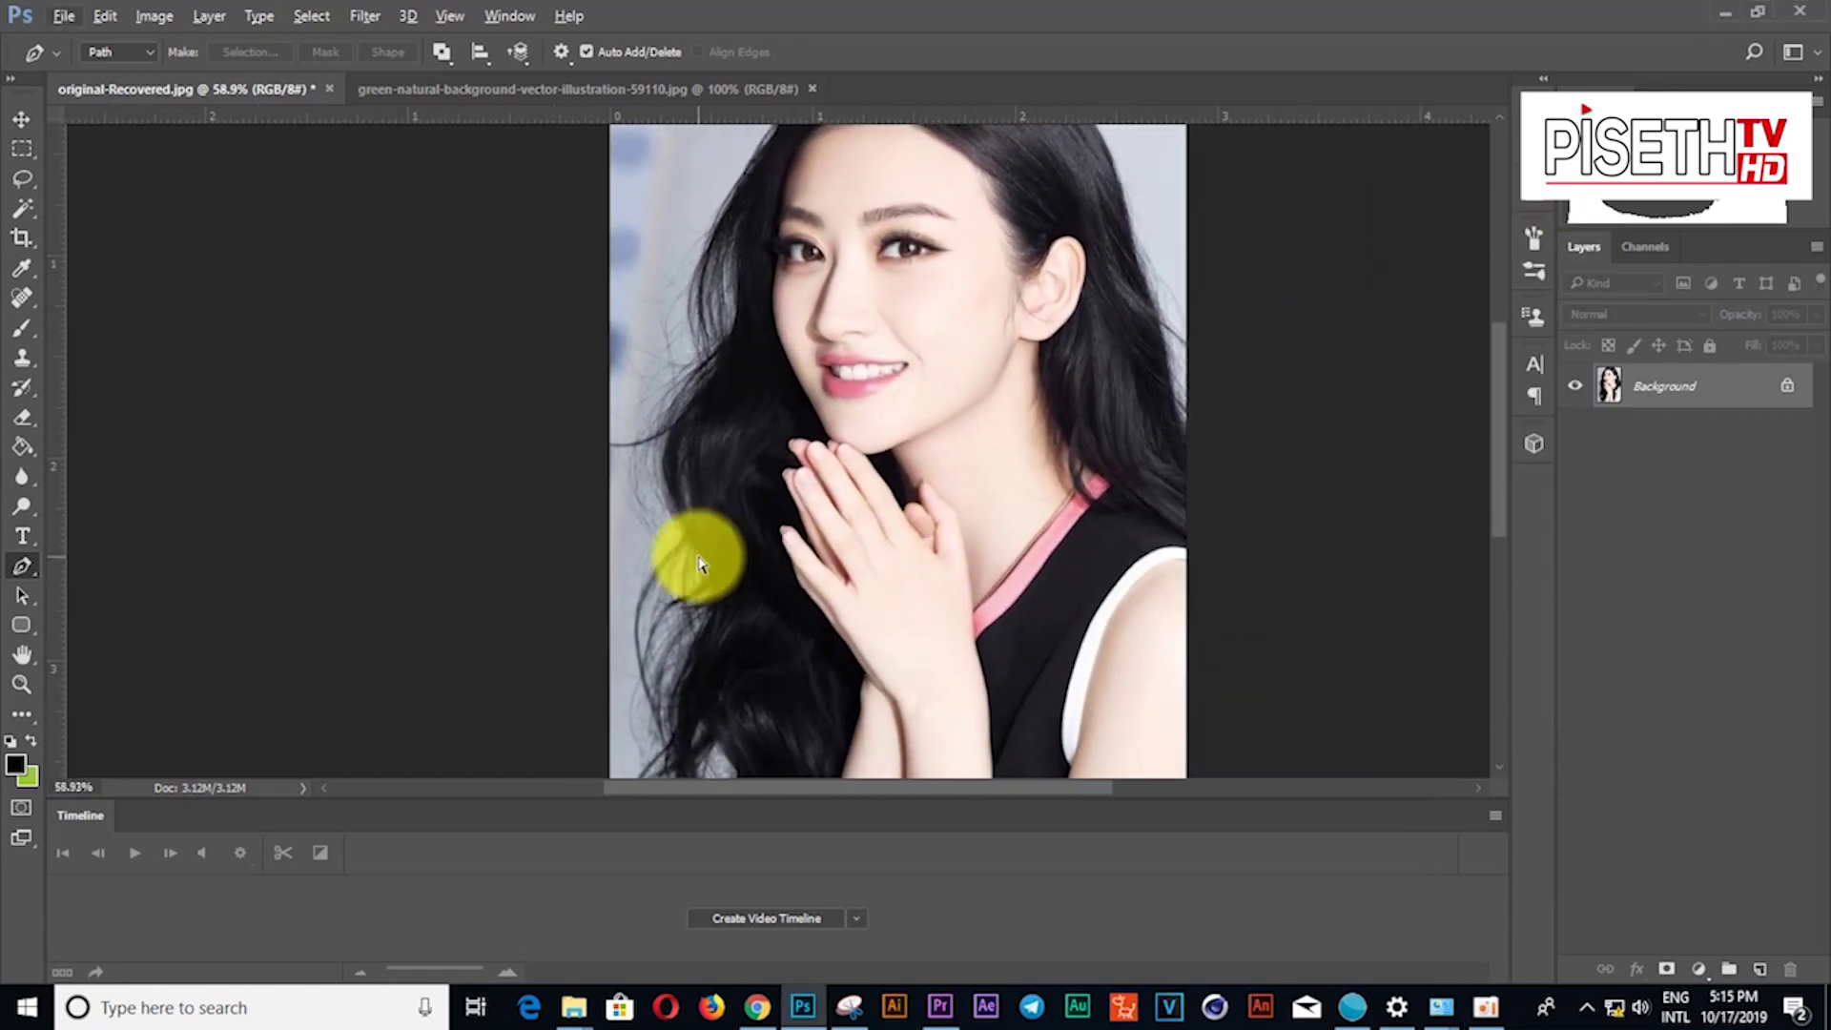
scroll(695, 552, right, 2)
scroll(691, 558, down, 2)
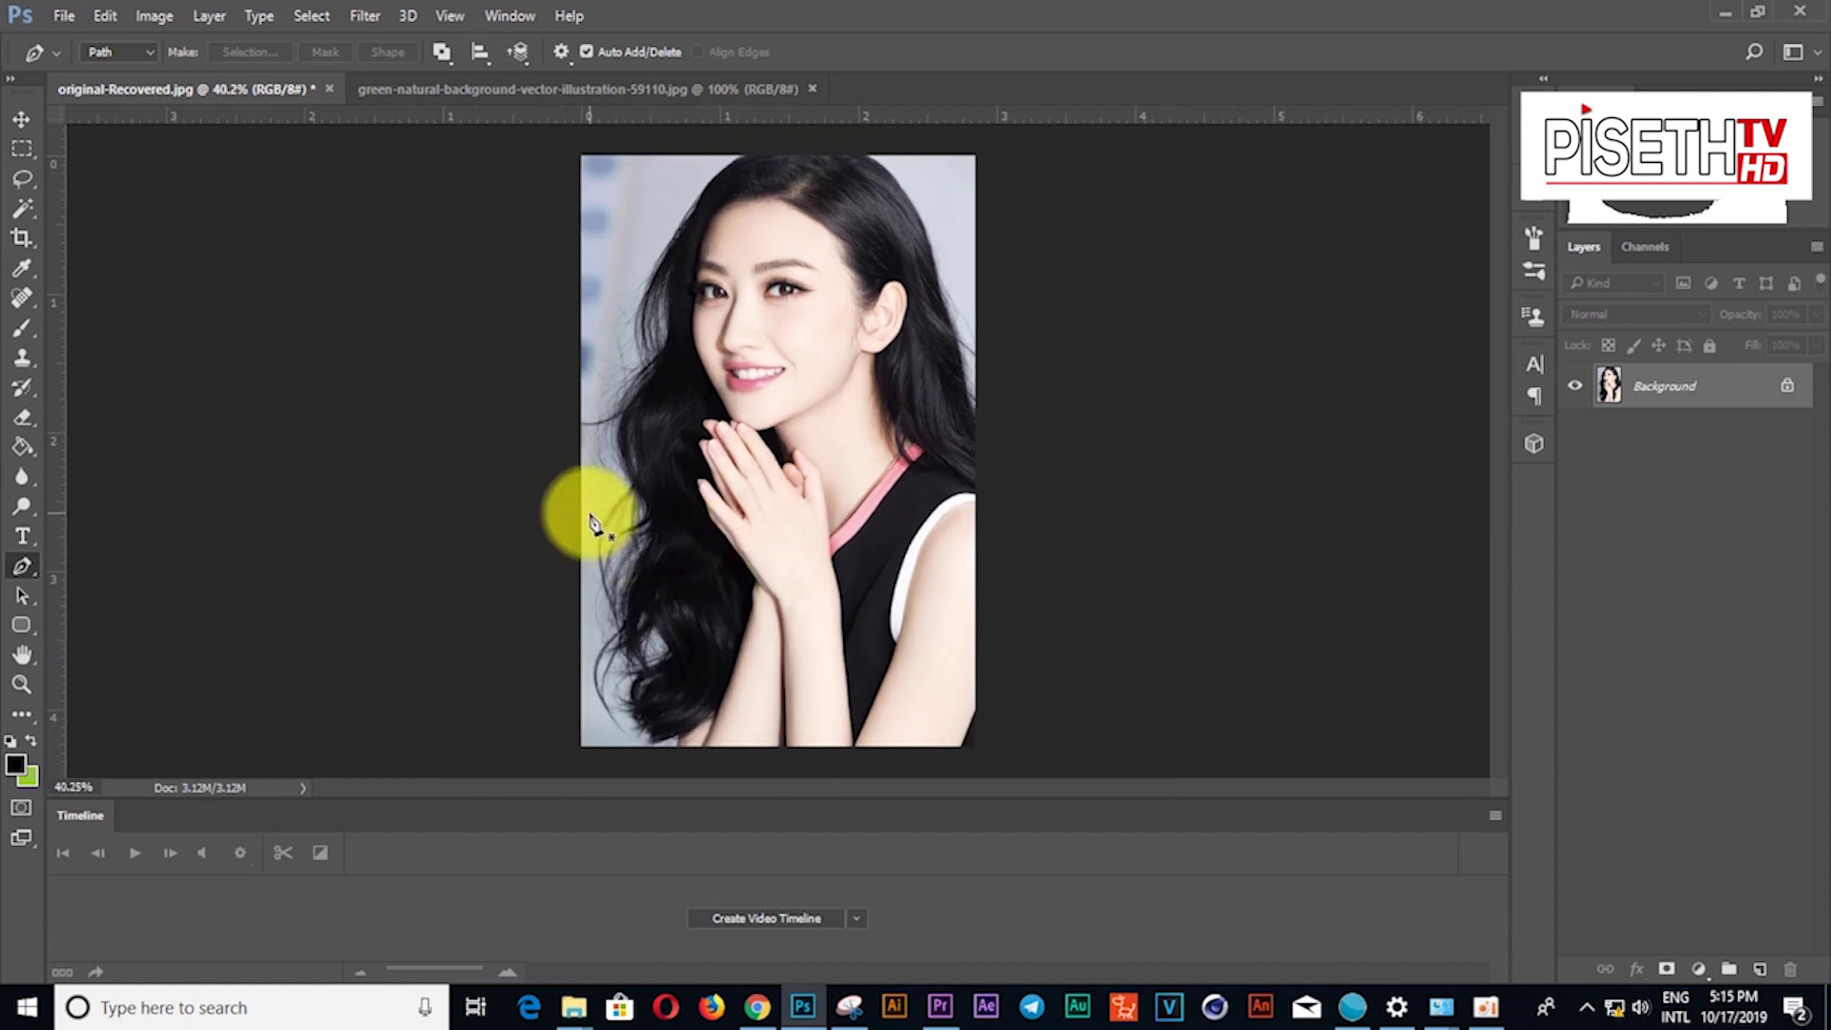
scroll(578, 317, up, 1)
scroll(568, 333, down, 1)
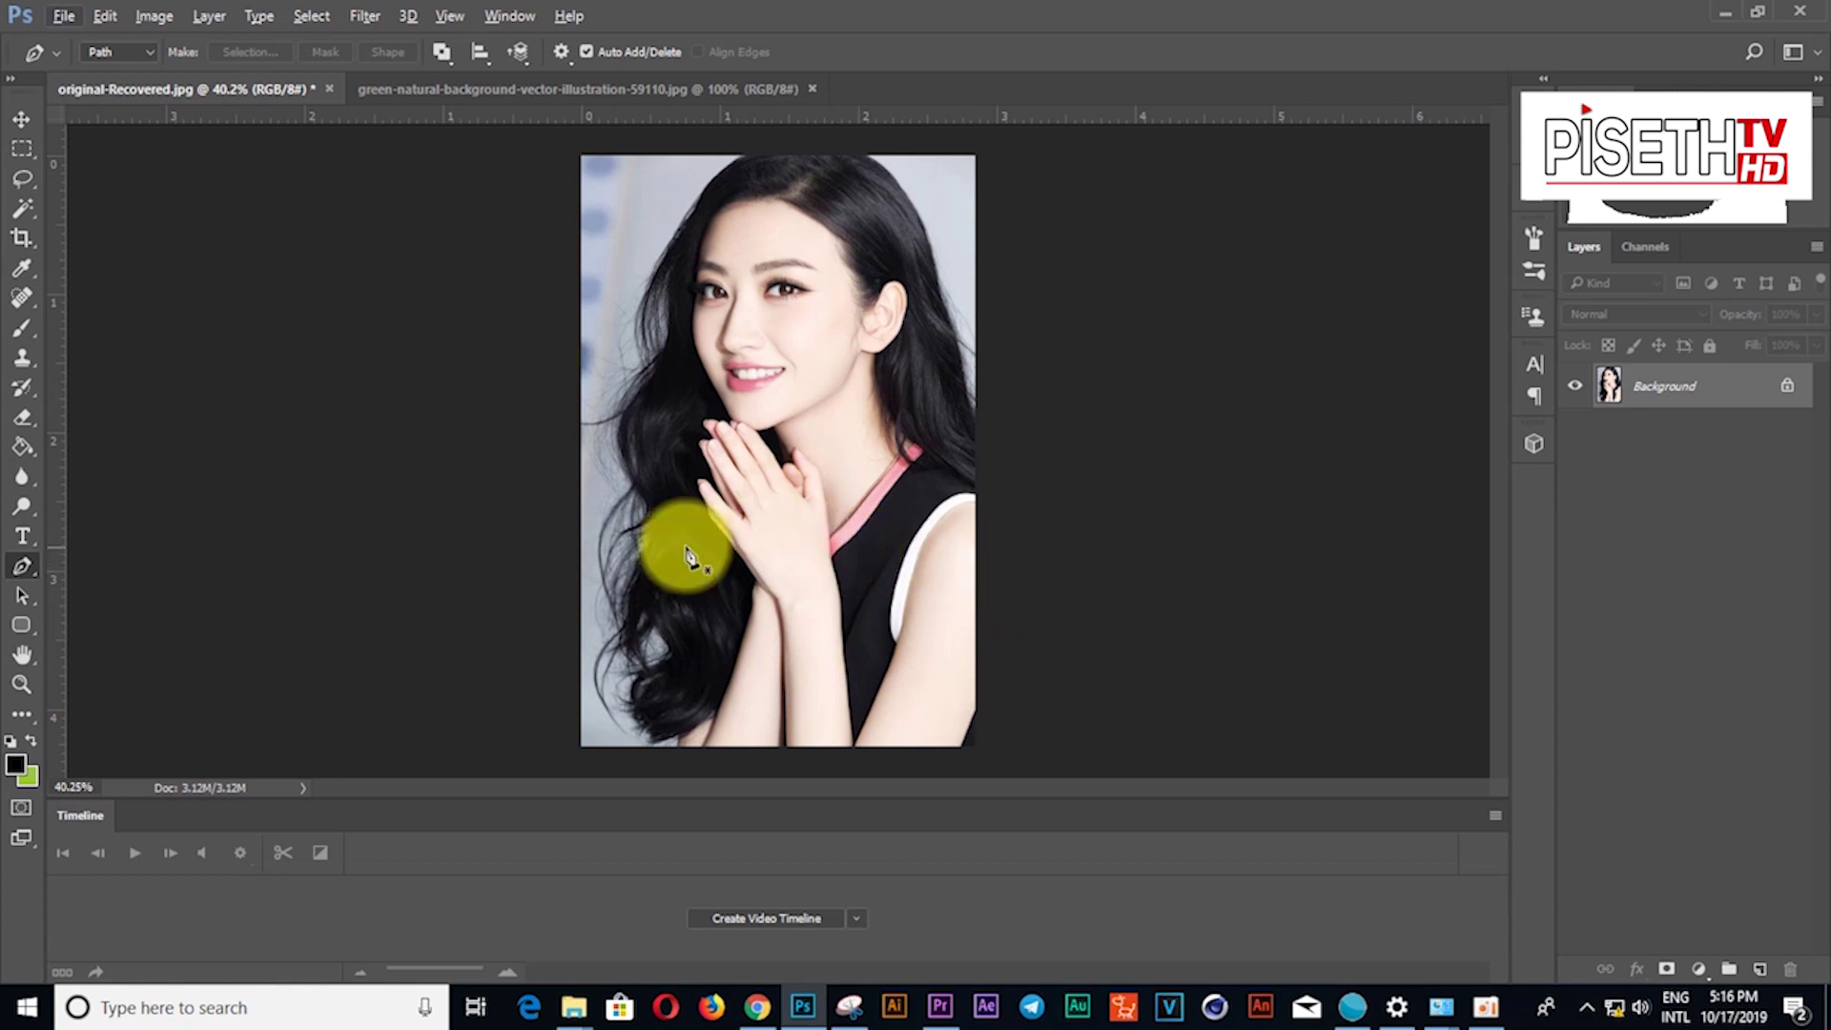
scroll(634, 558, up, 2)
scroll(634, 558, up, 2)
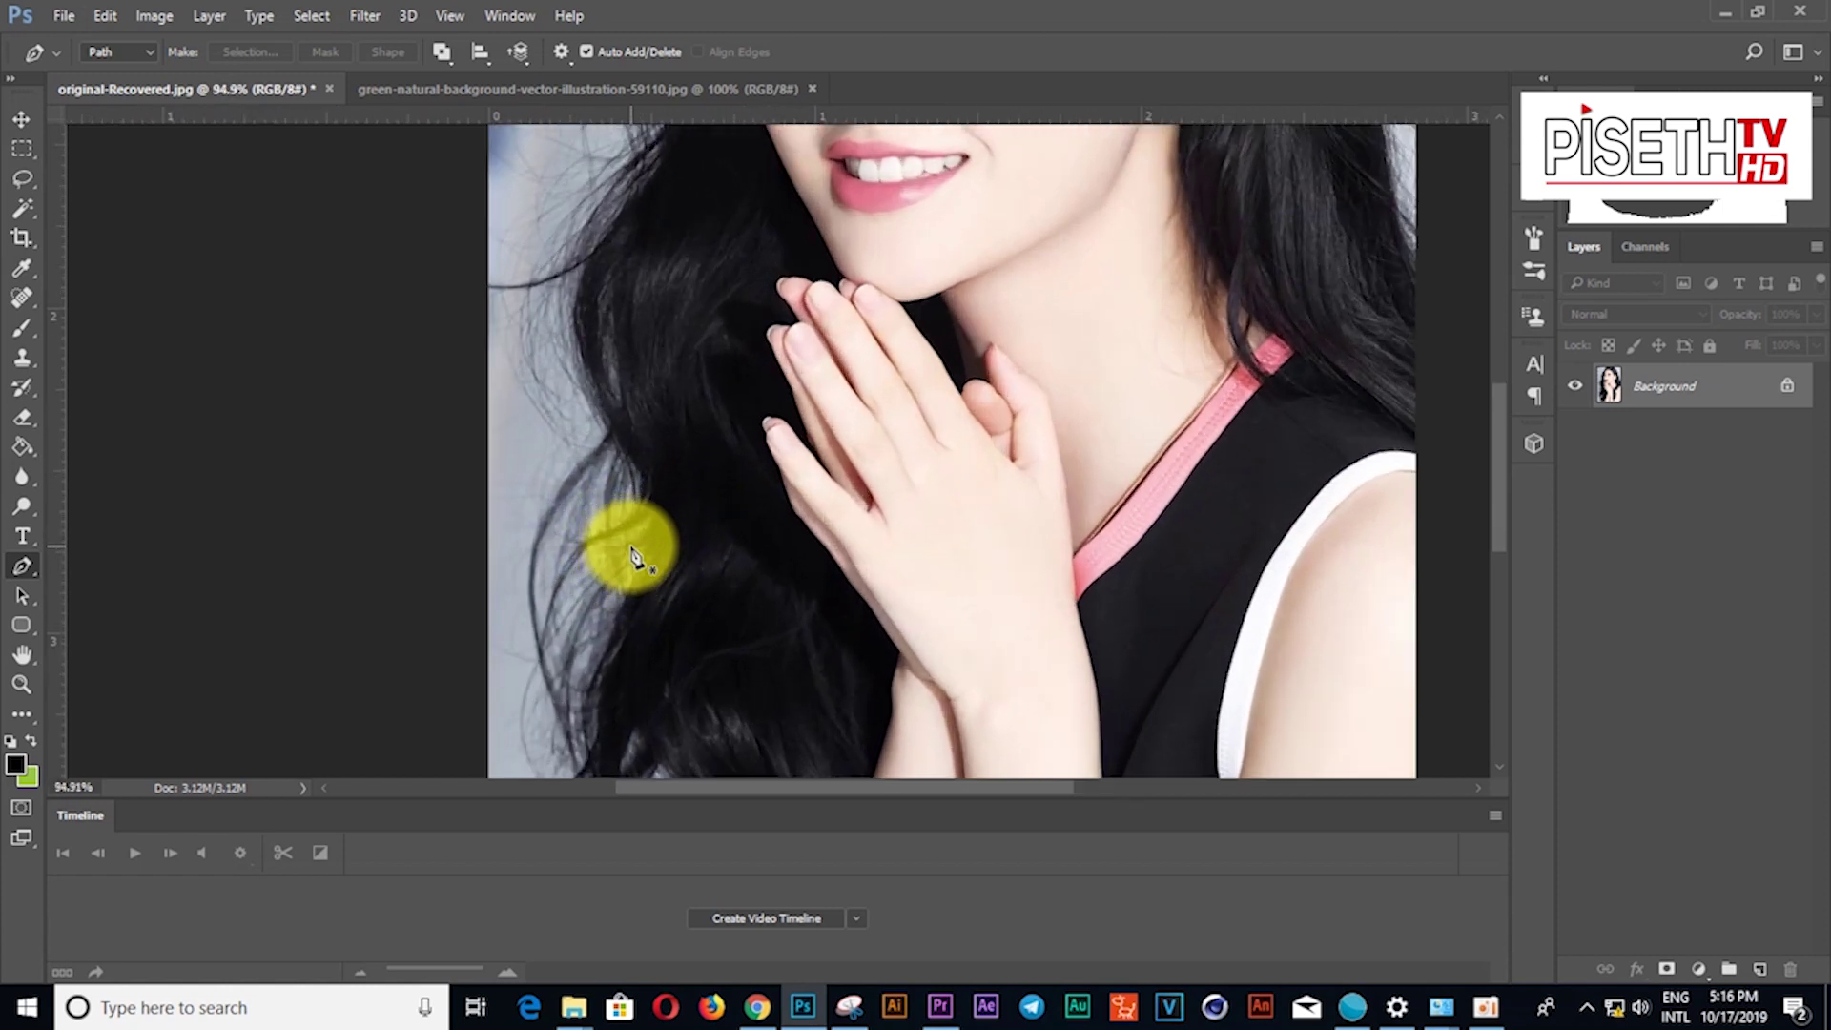
scroll(639, 534, up, 3)
scroll(641, 524, up, 3)
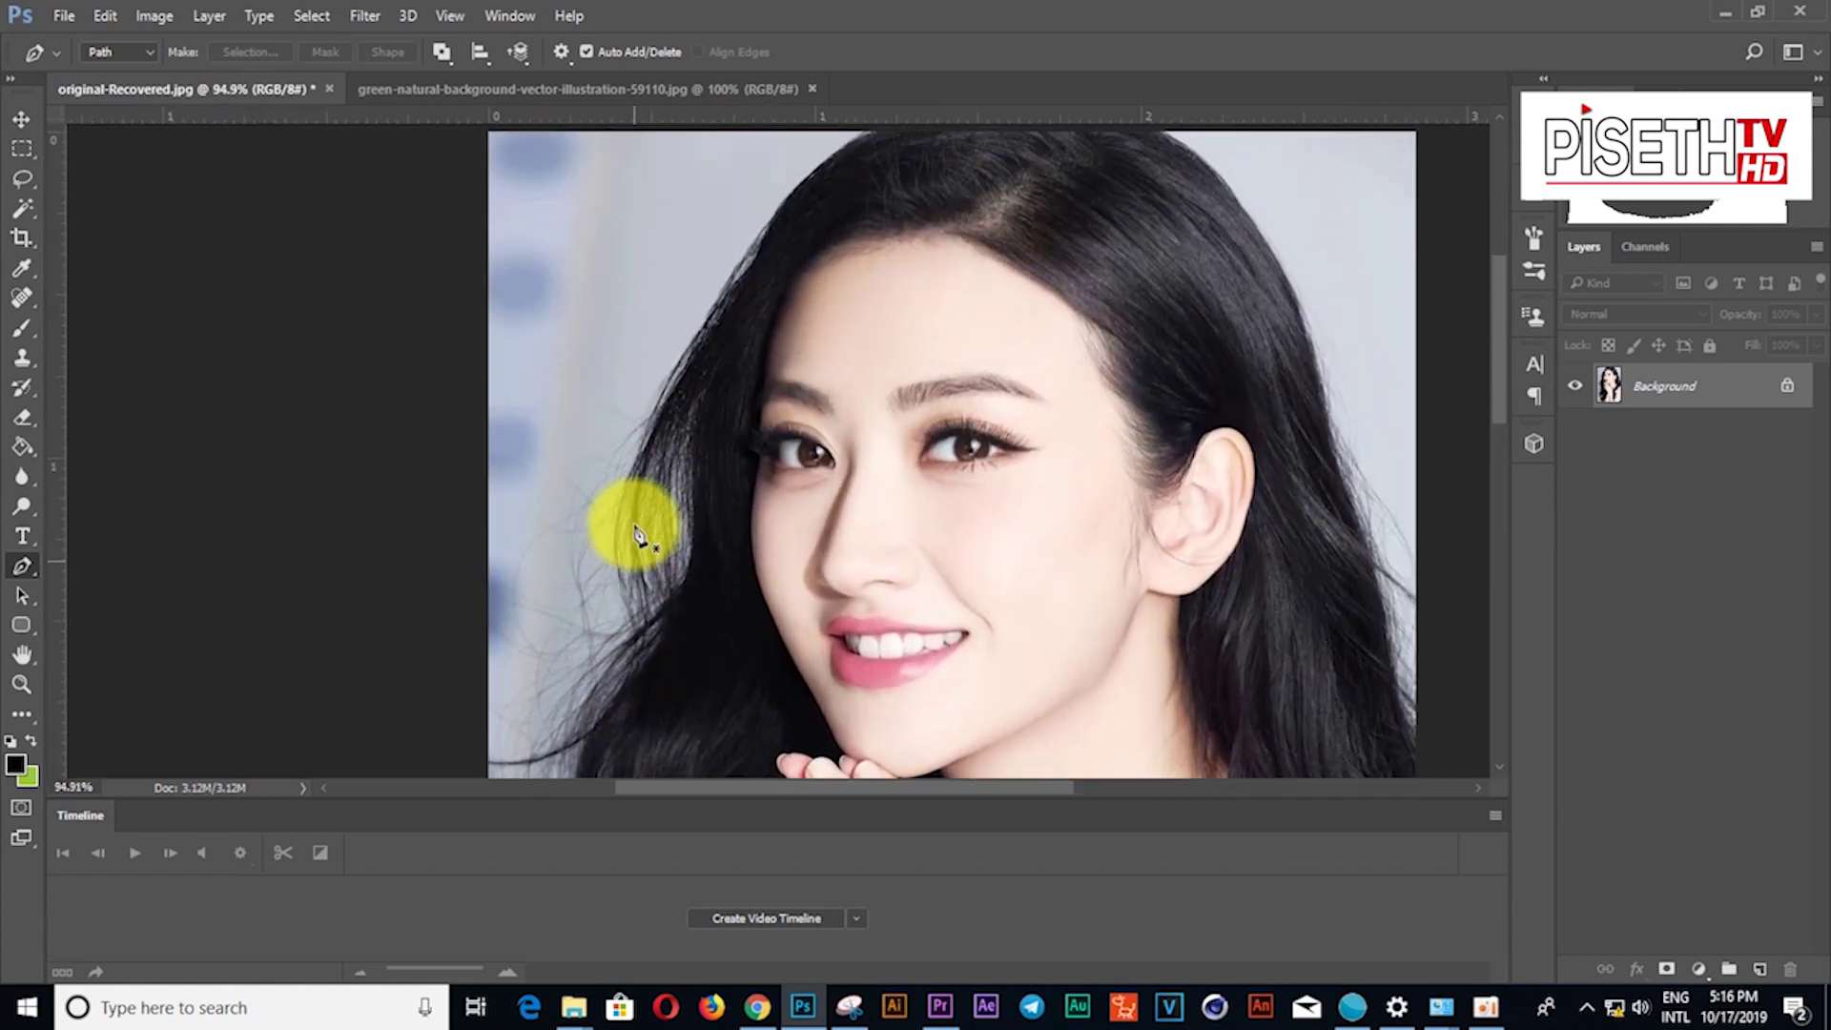
scroll(658, 515, up, 1)
scroll(666, 511, down, 2)
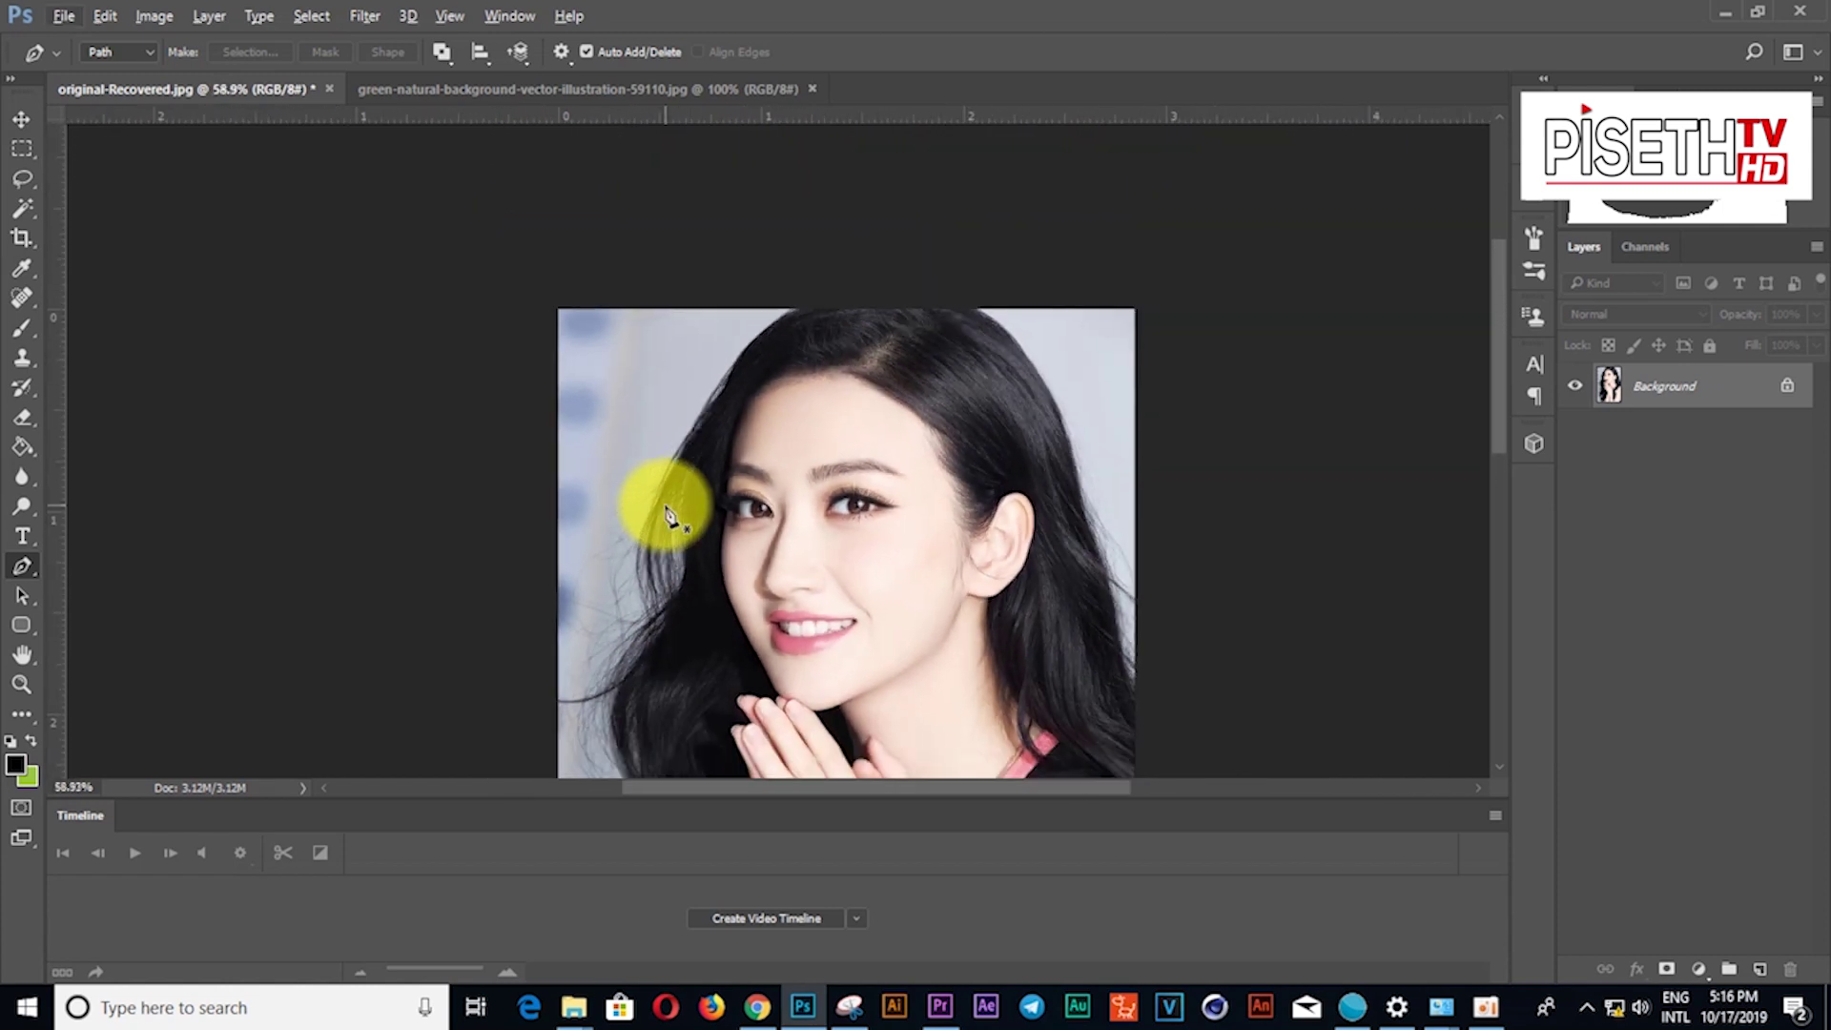
scroll(667, 515, down, 2)
scroll(667, 515, down, 2)
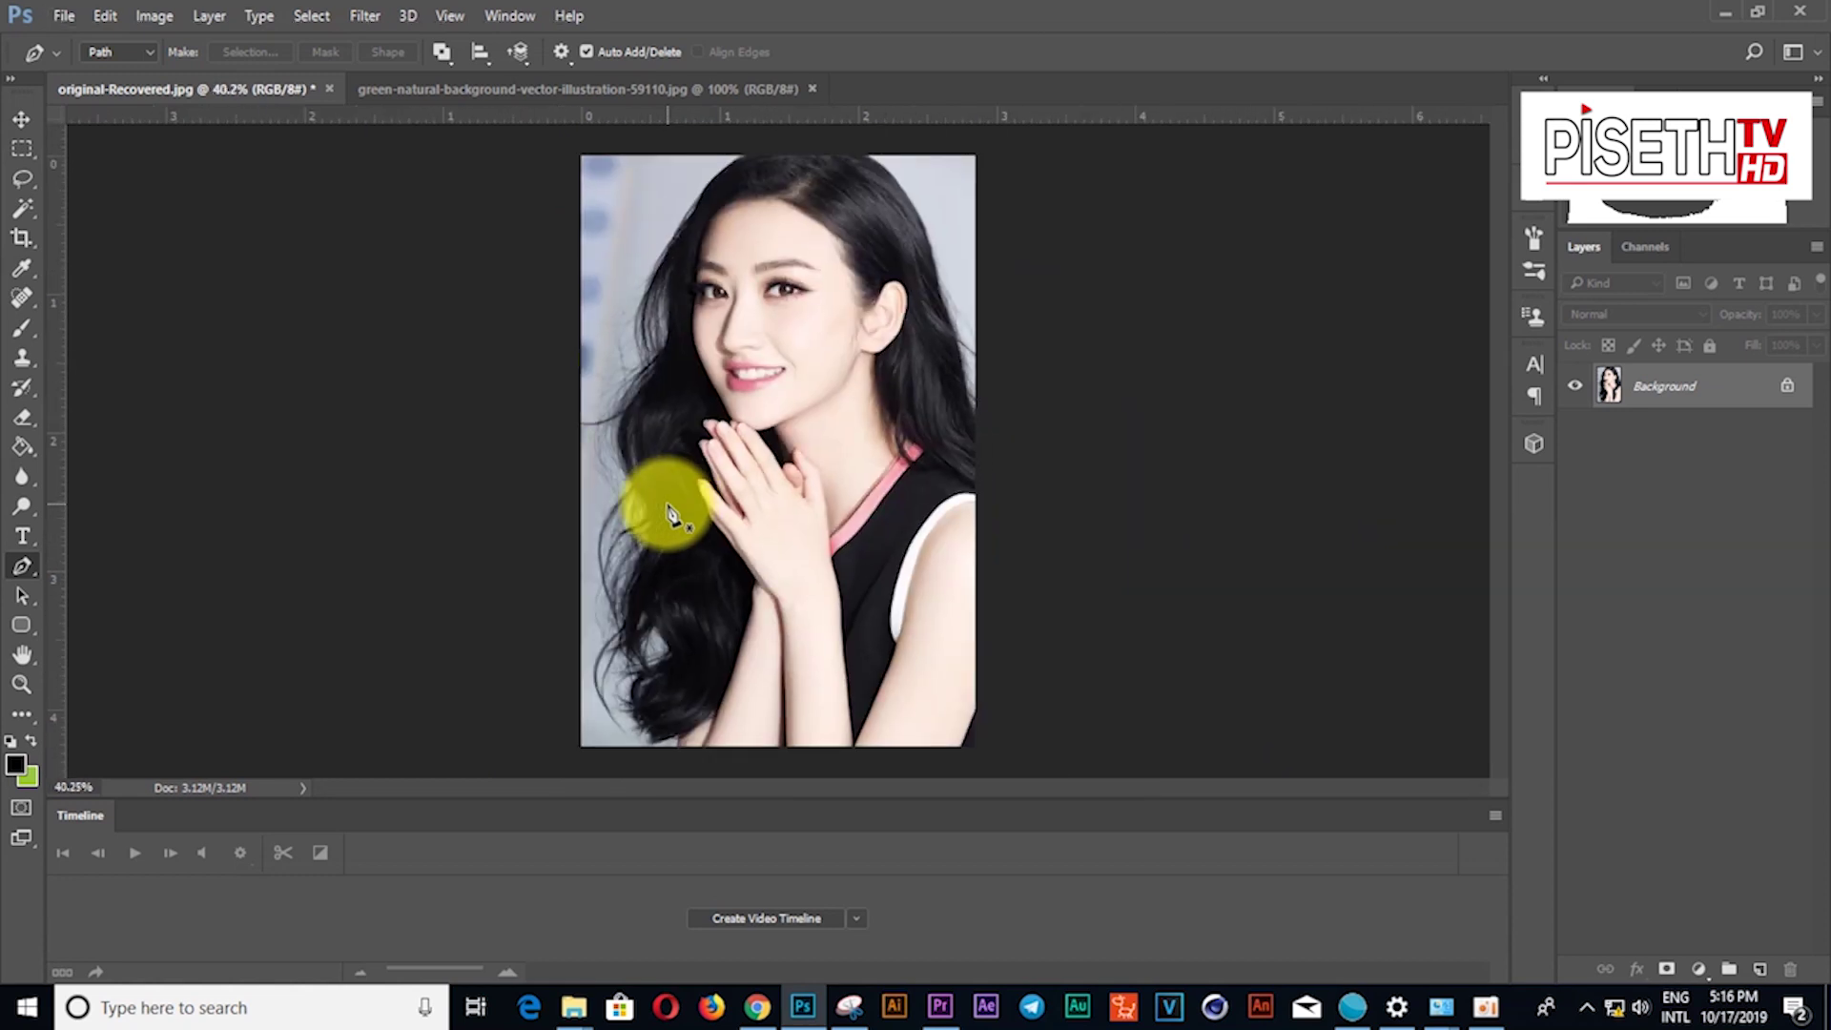
scroll(656, 457, up, 1)
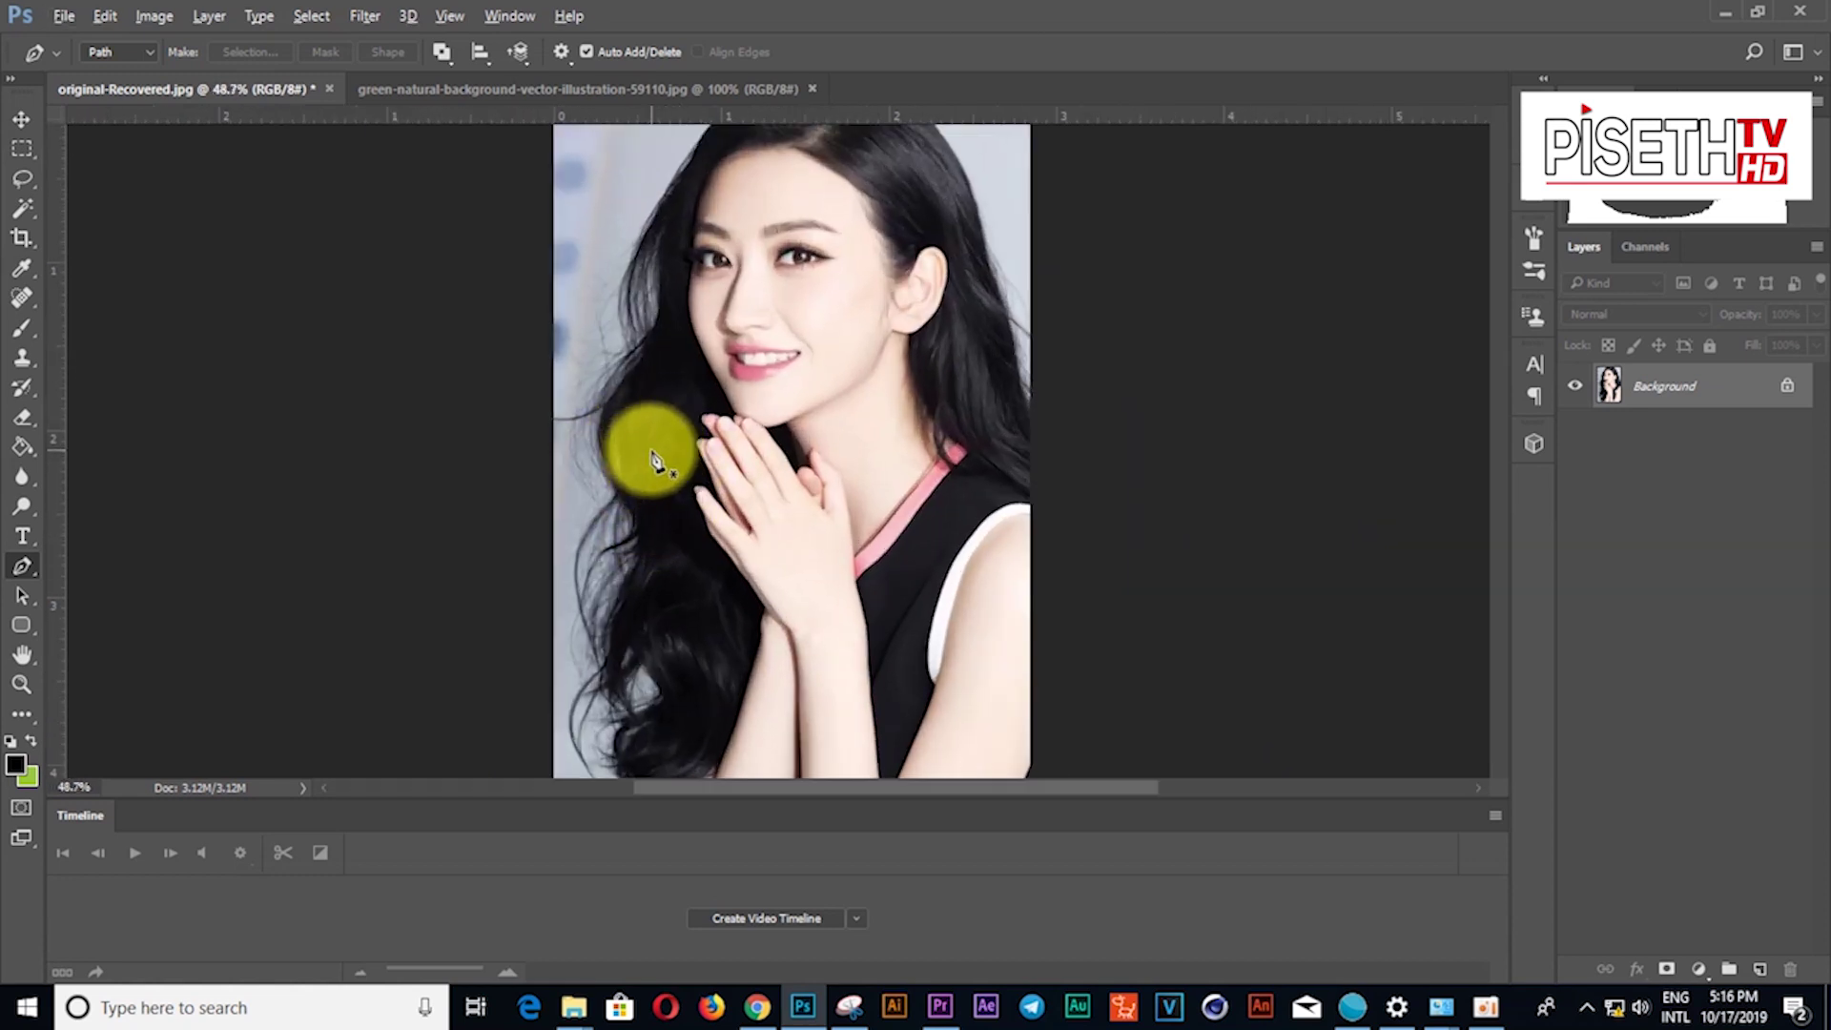
scroll(656, 463, up, 1)
scroll(656, 438, up, 1)
scroll(906, 276, up, 3)
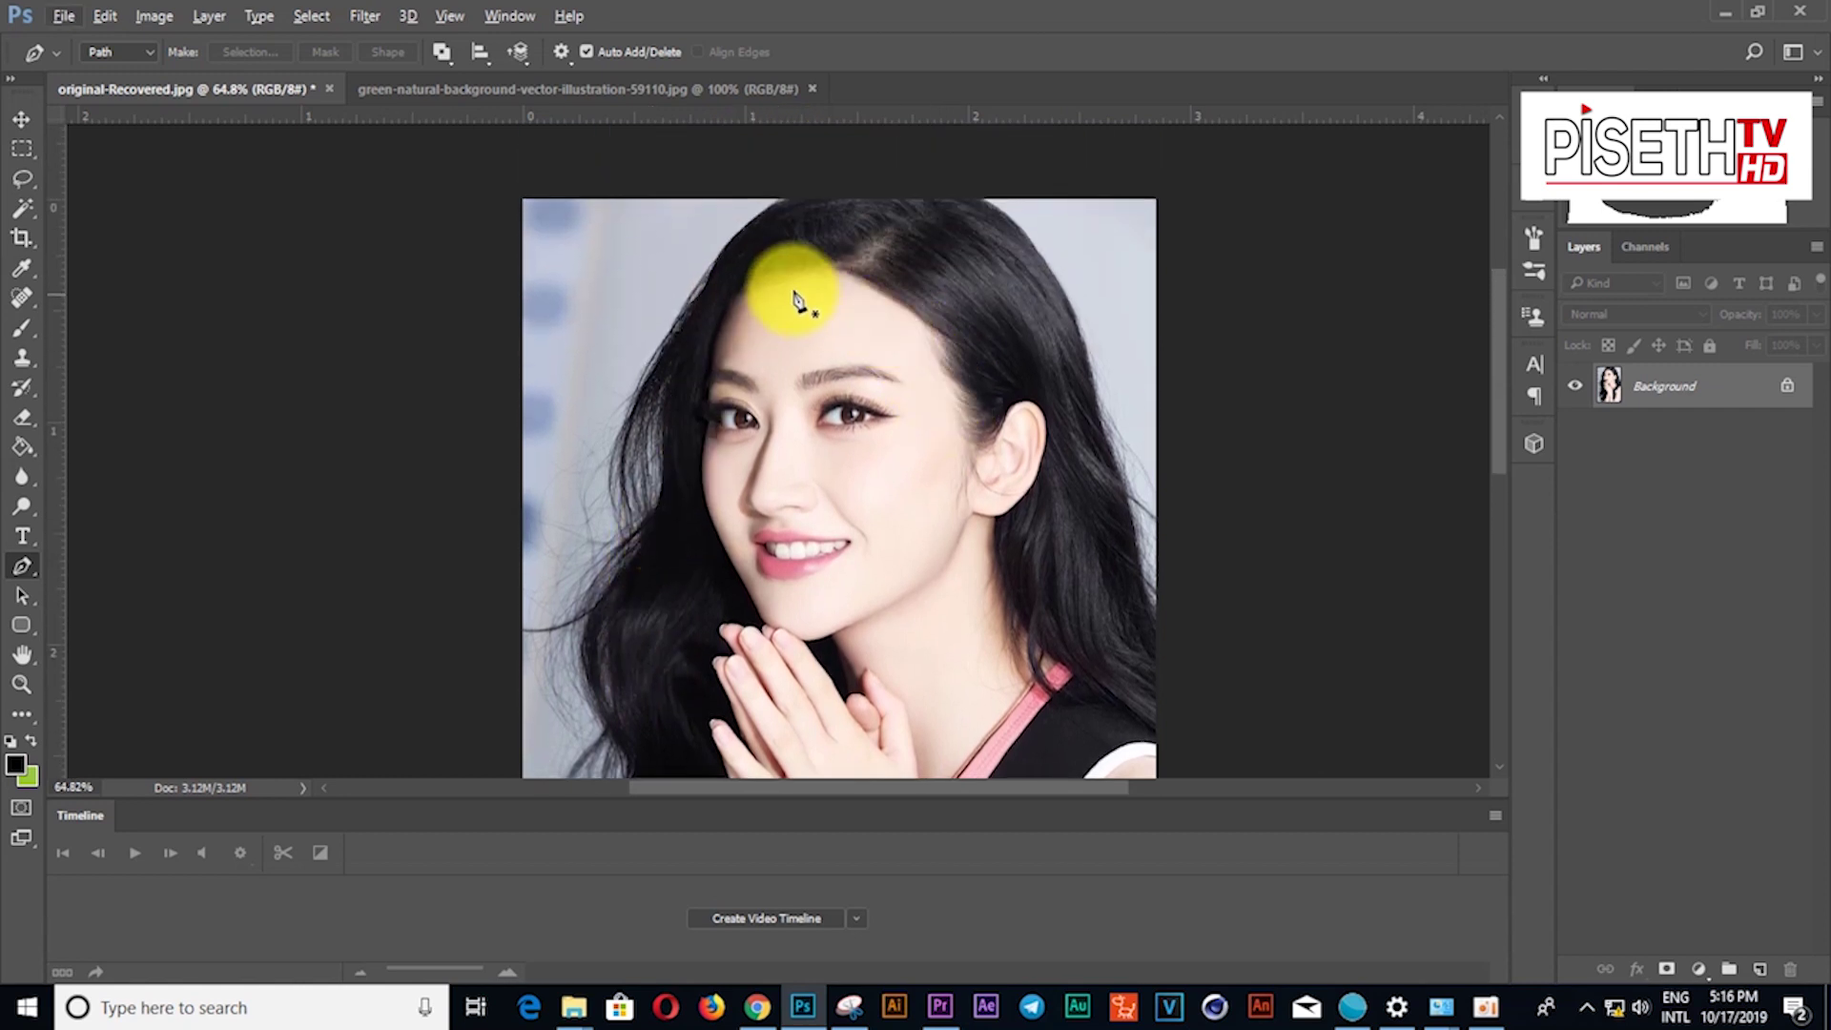
scroll(572, 533, down, 1)
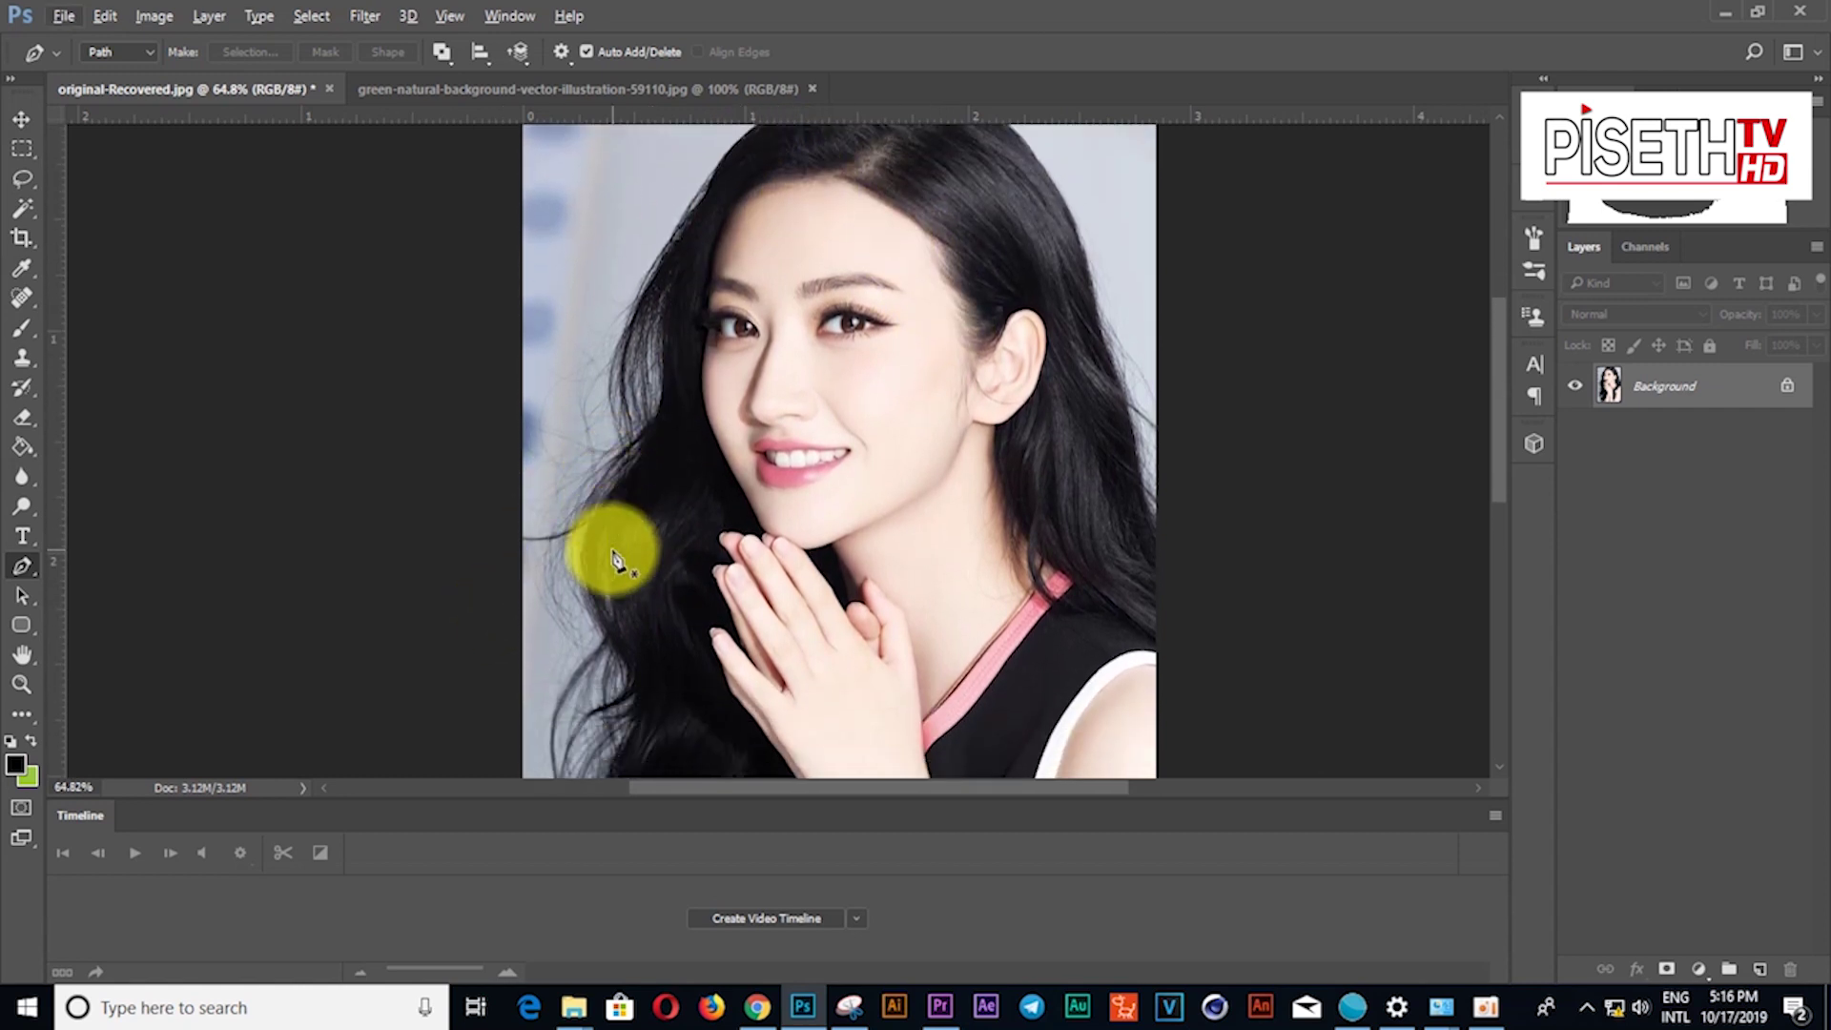
scroll(615, 553, down, 1)
scroll(620, 558, down, 1)
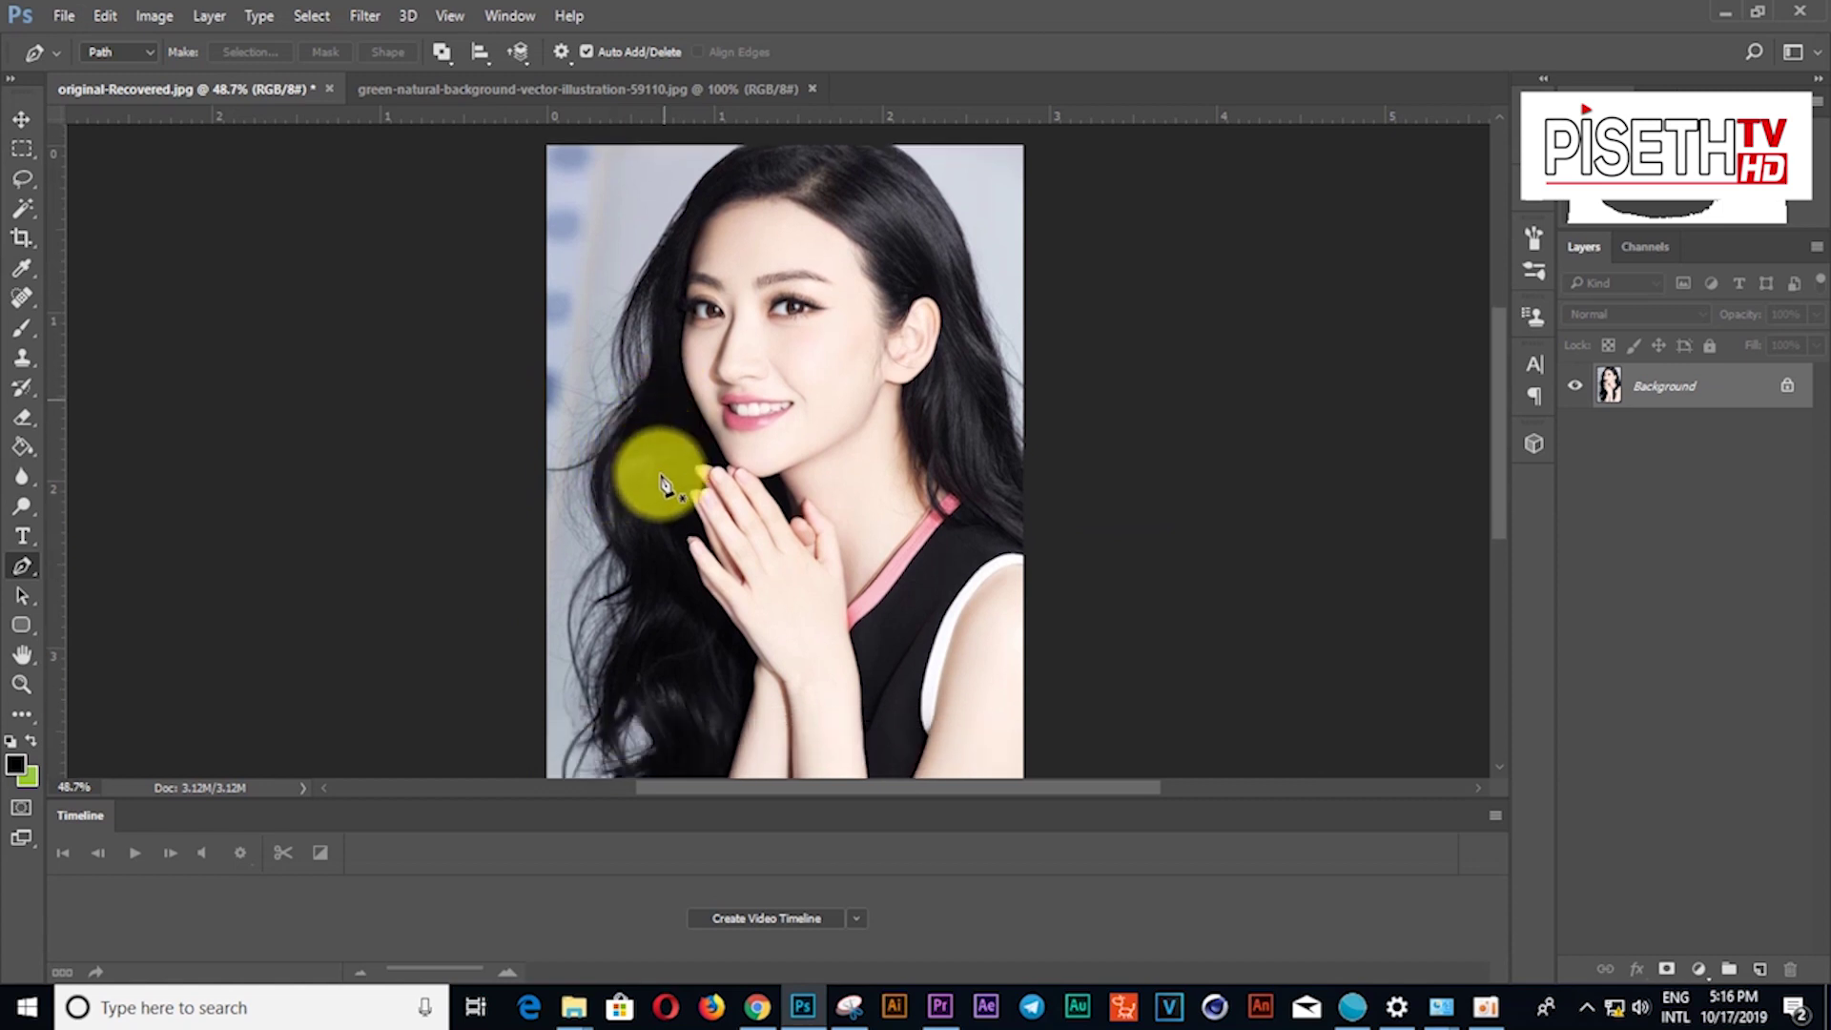
scroll(167, 440, up, 3)
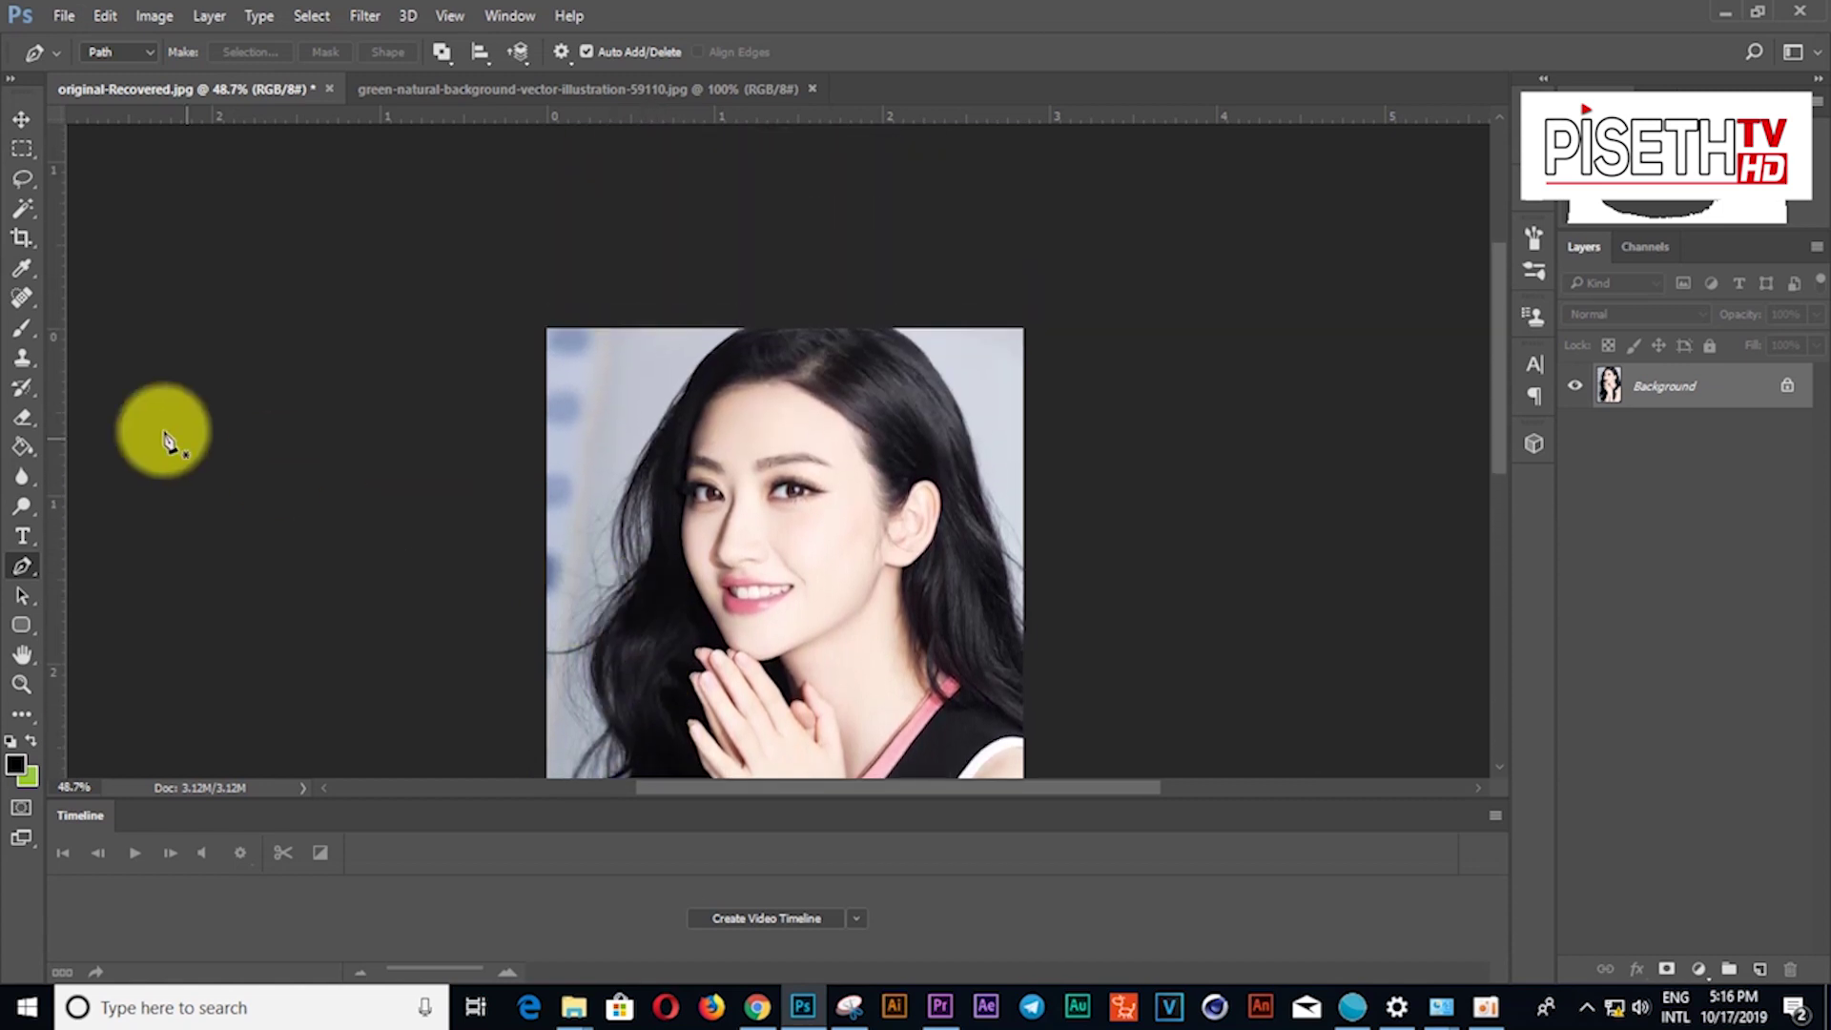
Start the Pen path at the photo's top edge and curve it along the hair's outer edge
click(20, 121)
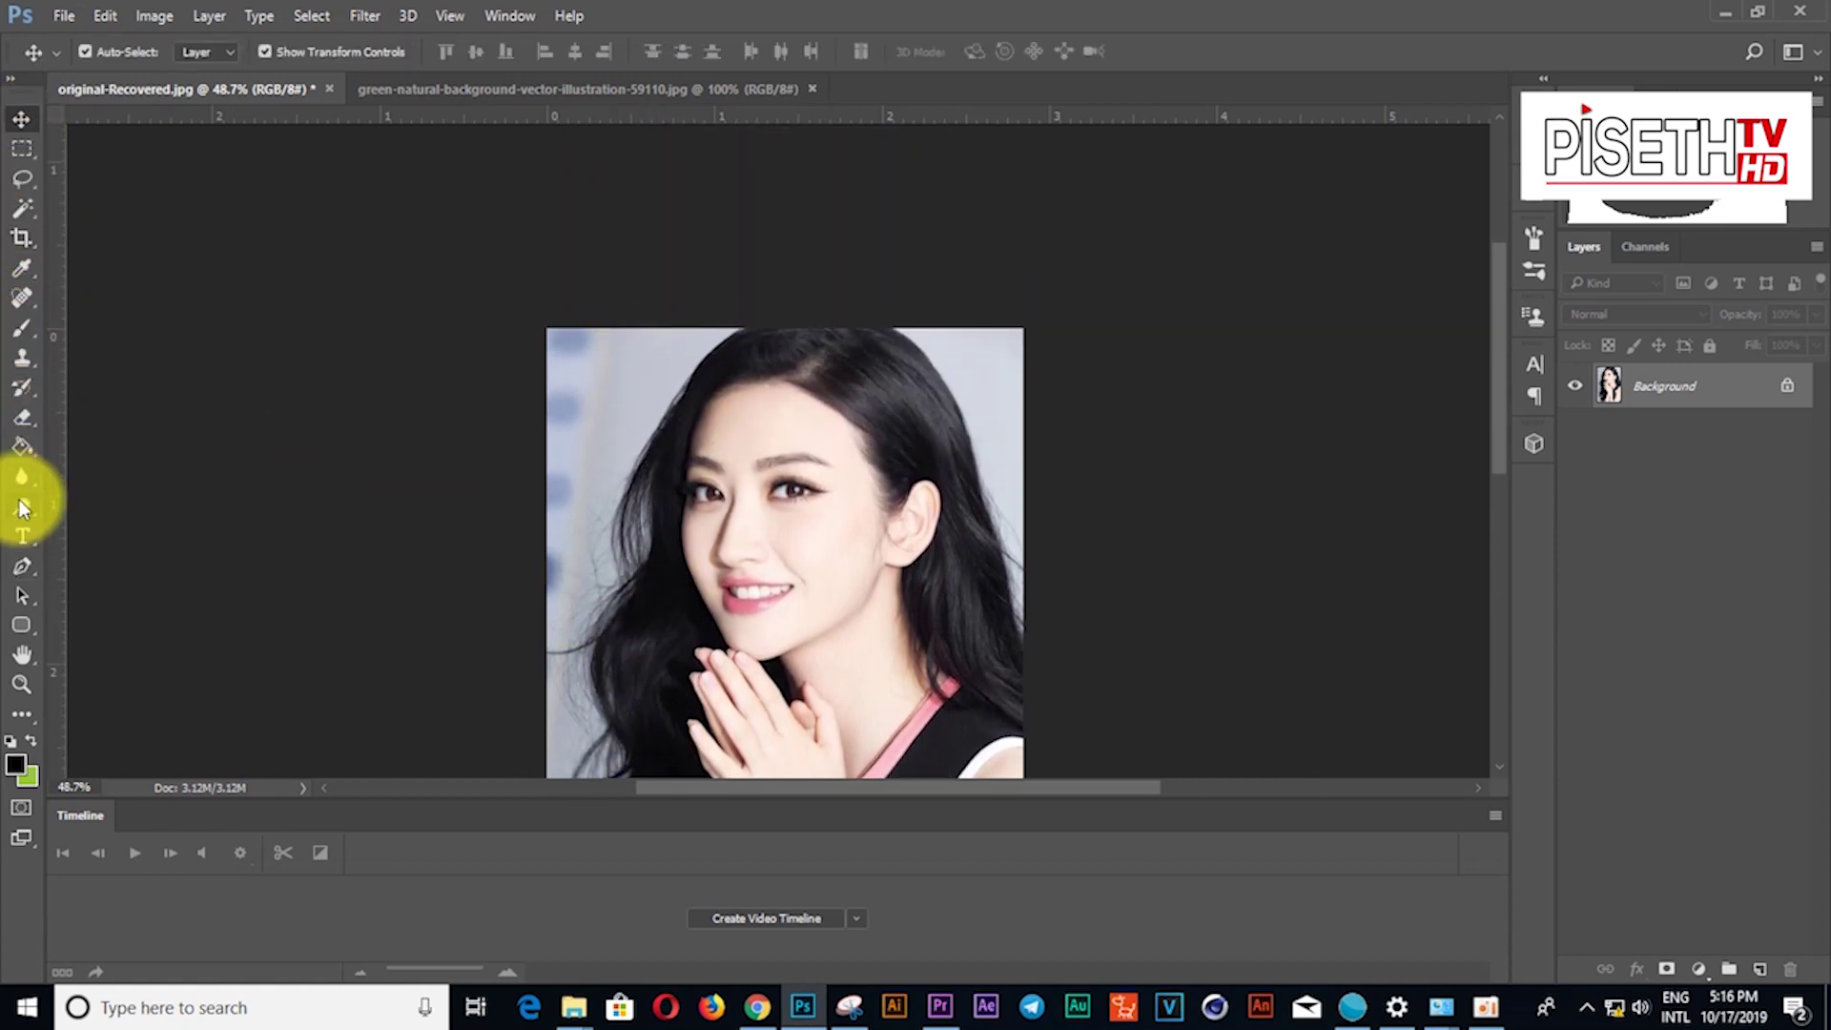
click(23, 567)
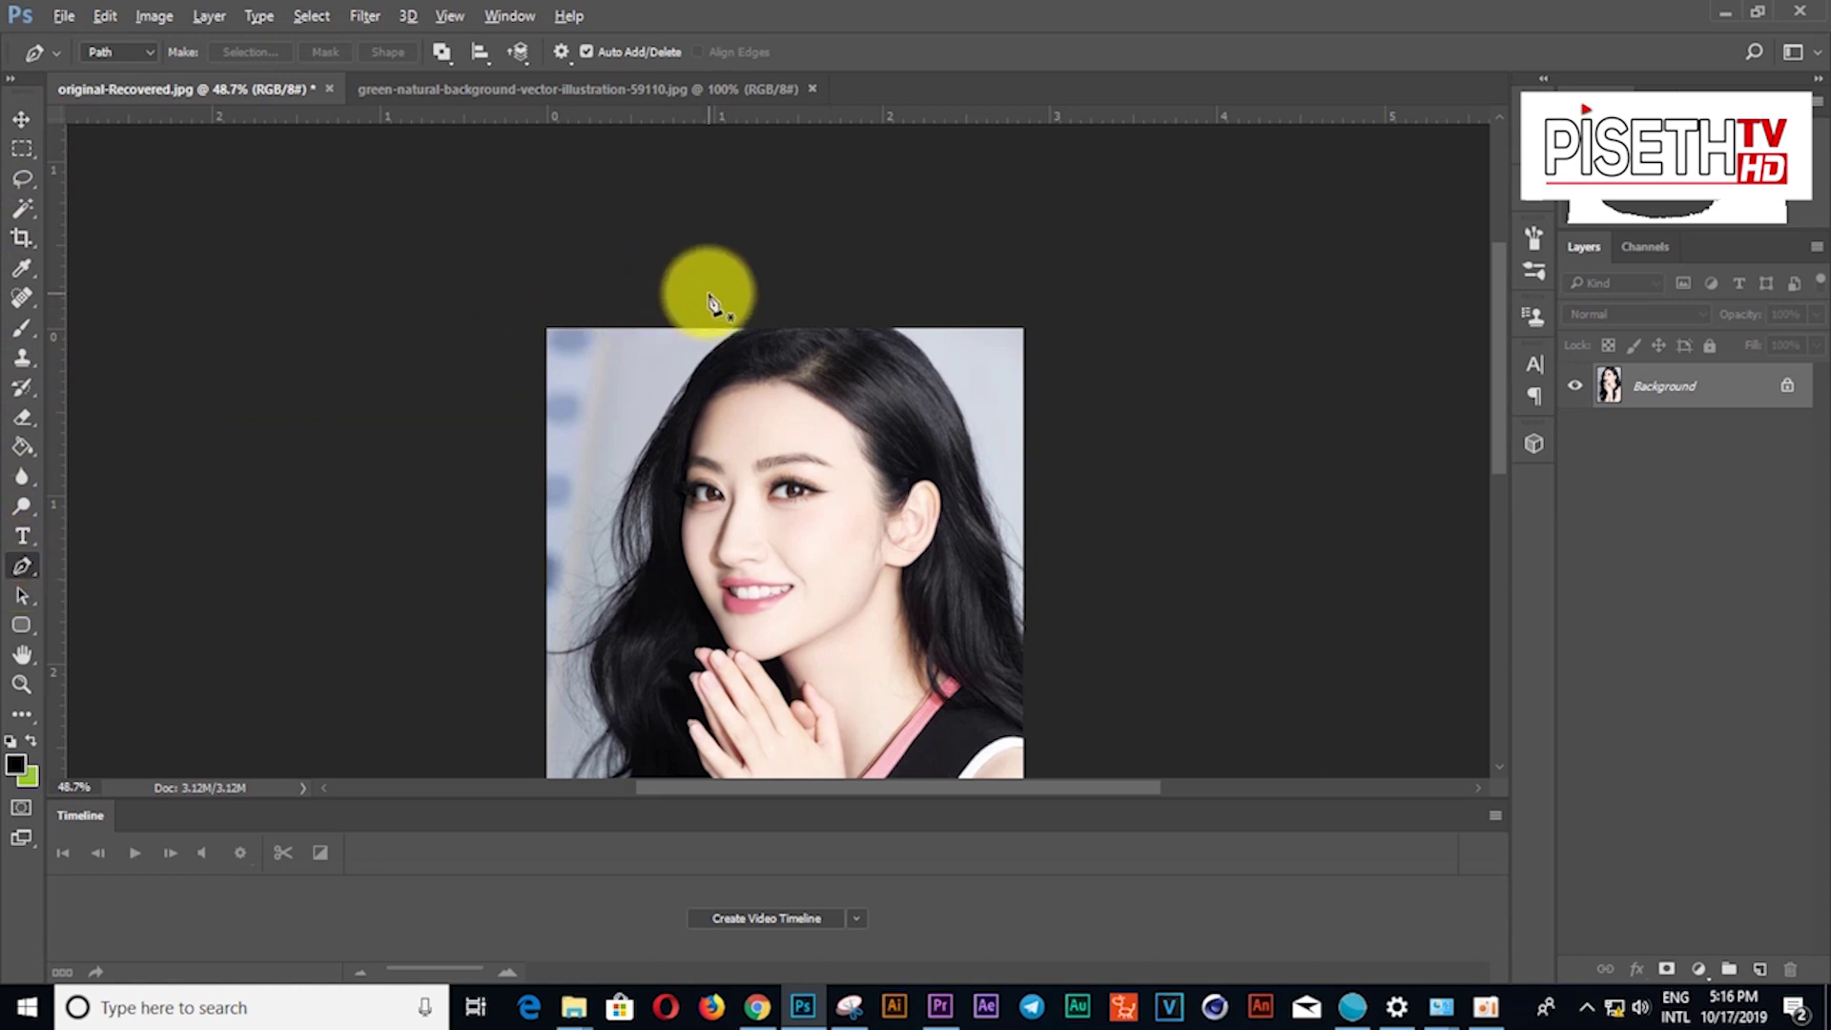
scroll(710, 303, up, 3)
scroll(710, 303, down, 2)
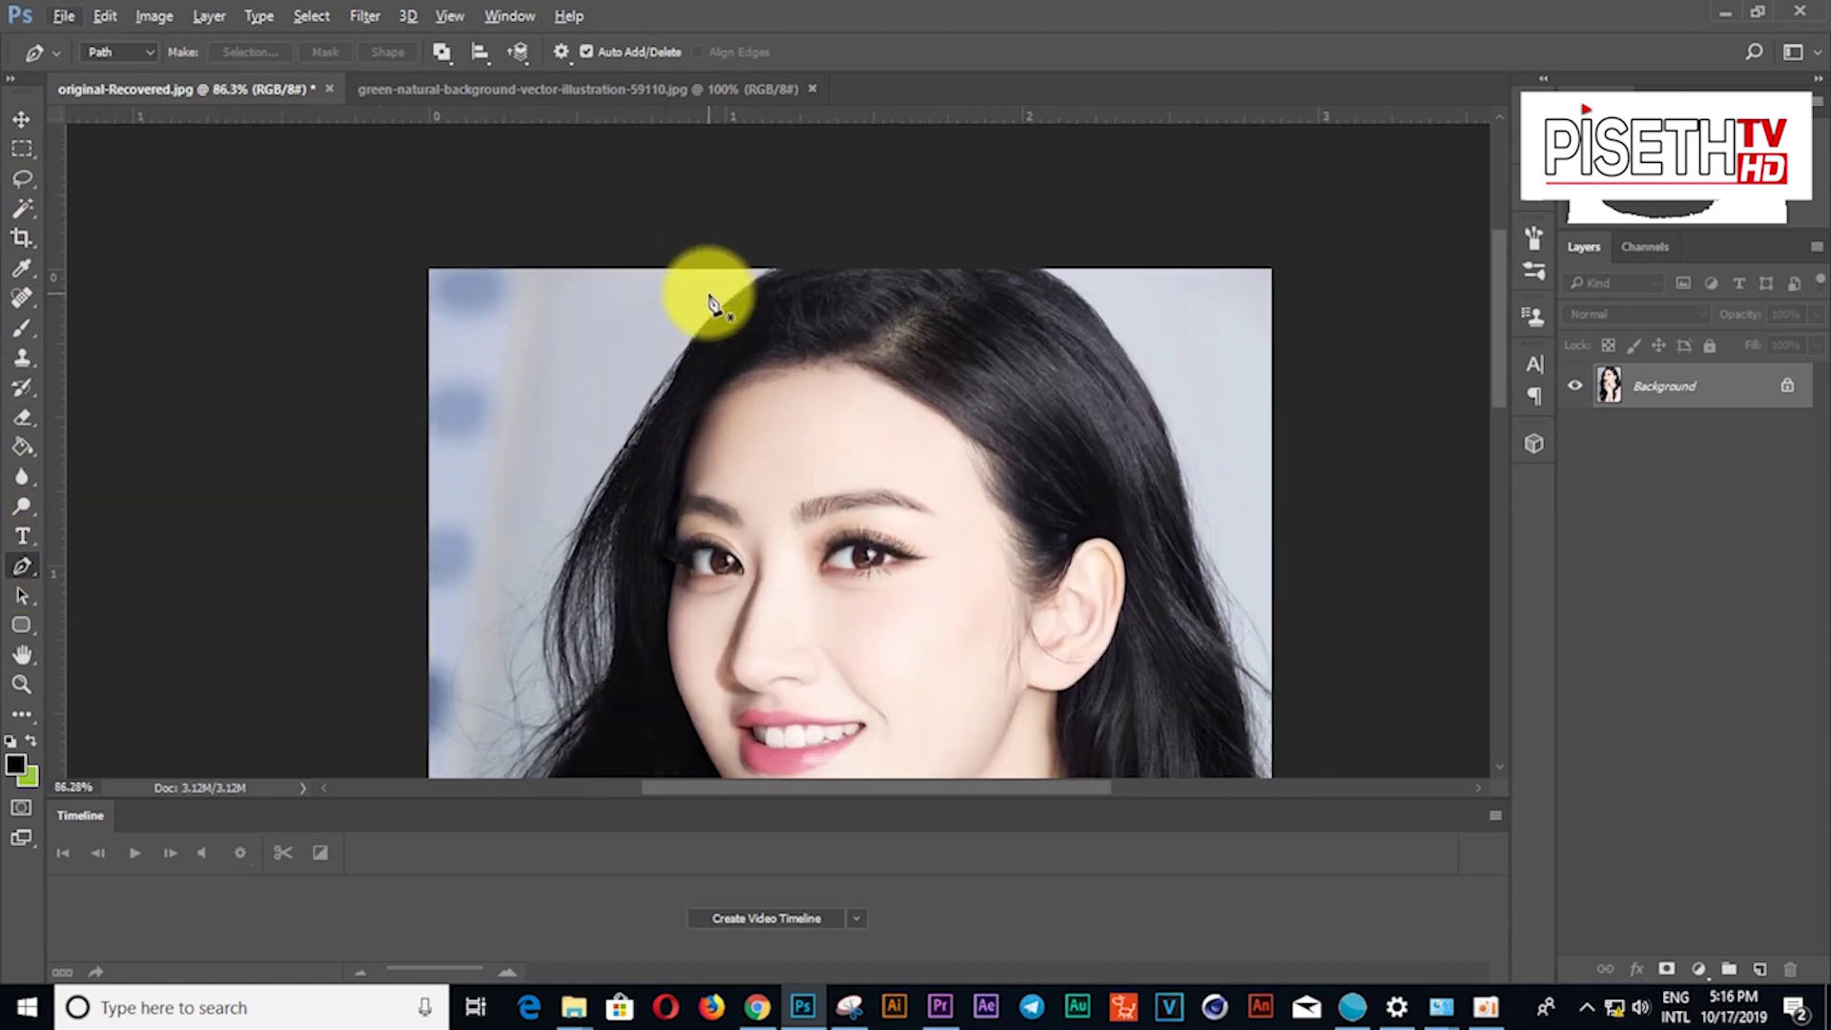
click(762, 268)
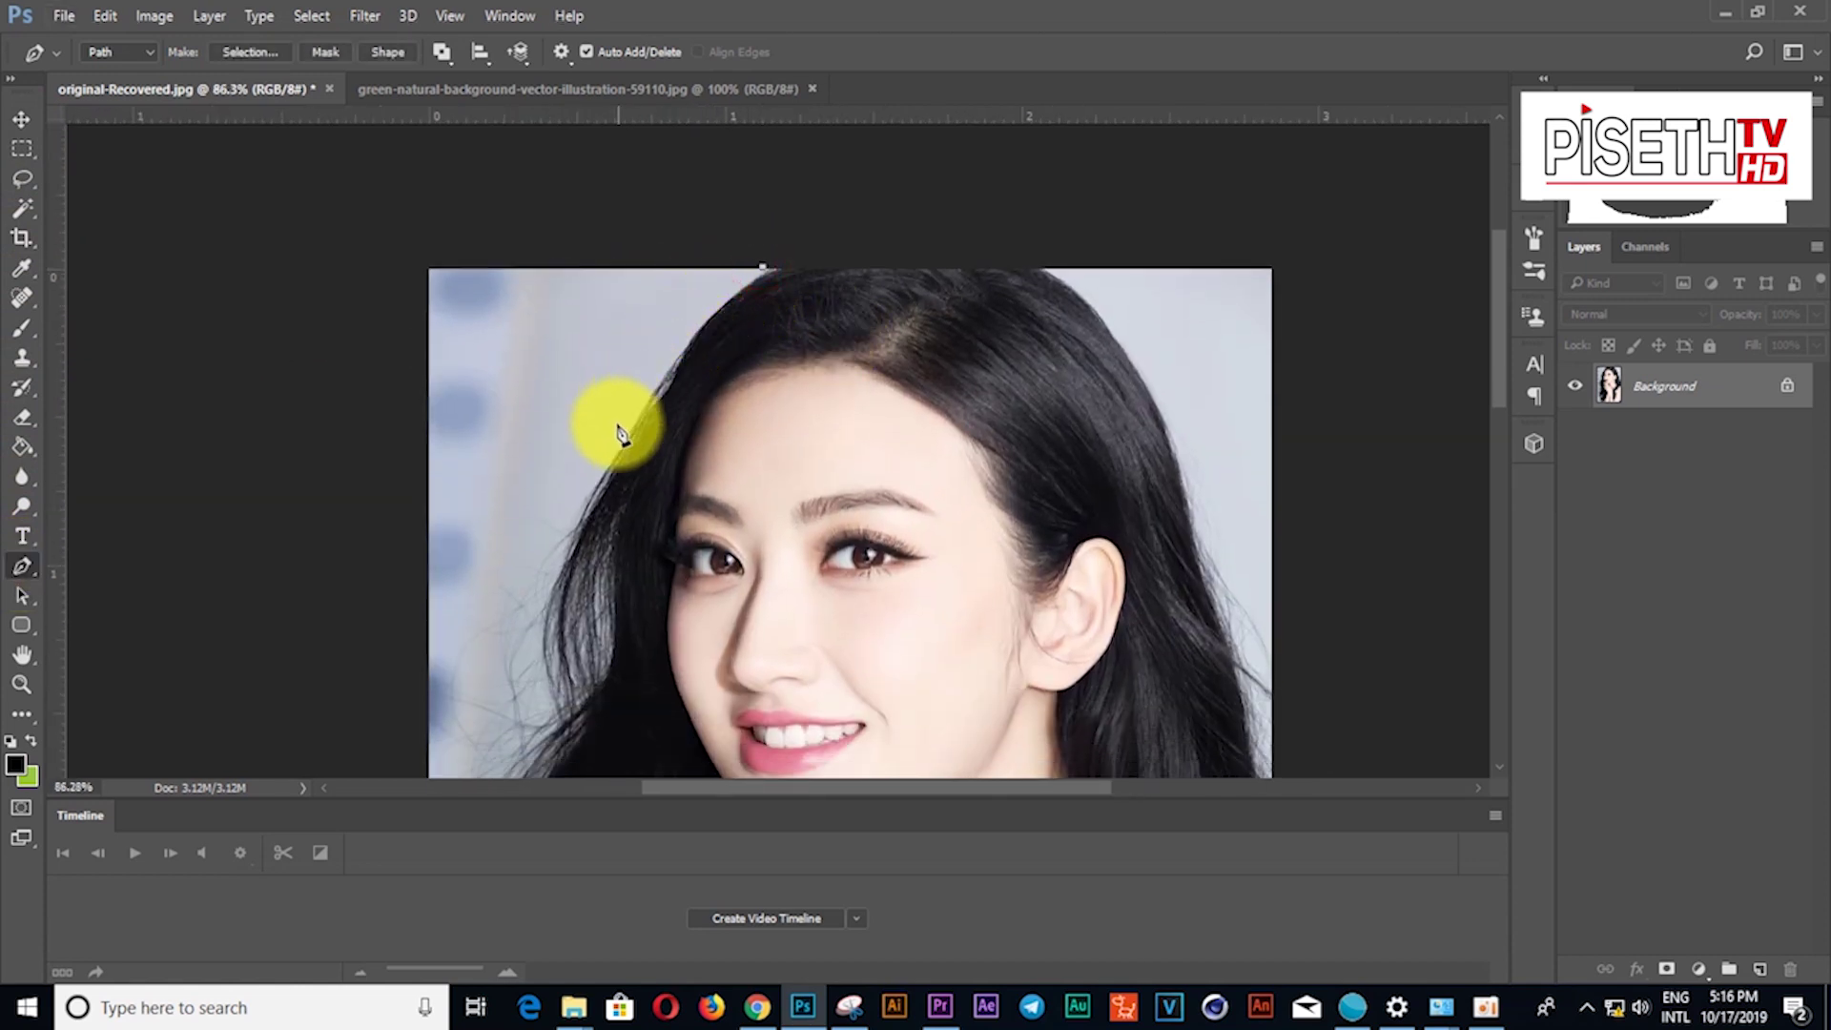
drag(584, 496, 577, 523)
key(ctrl+z)
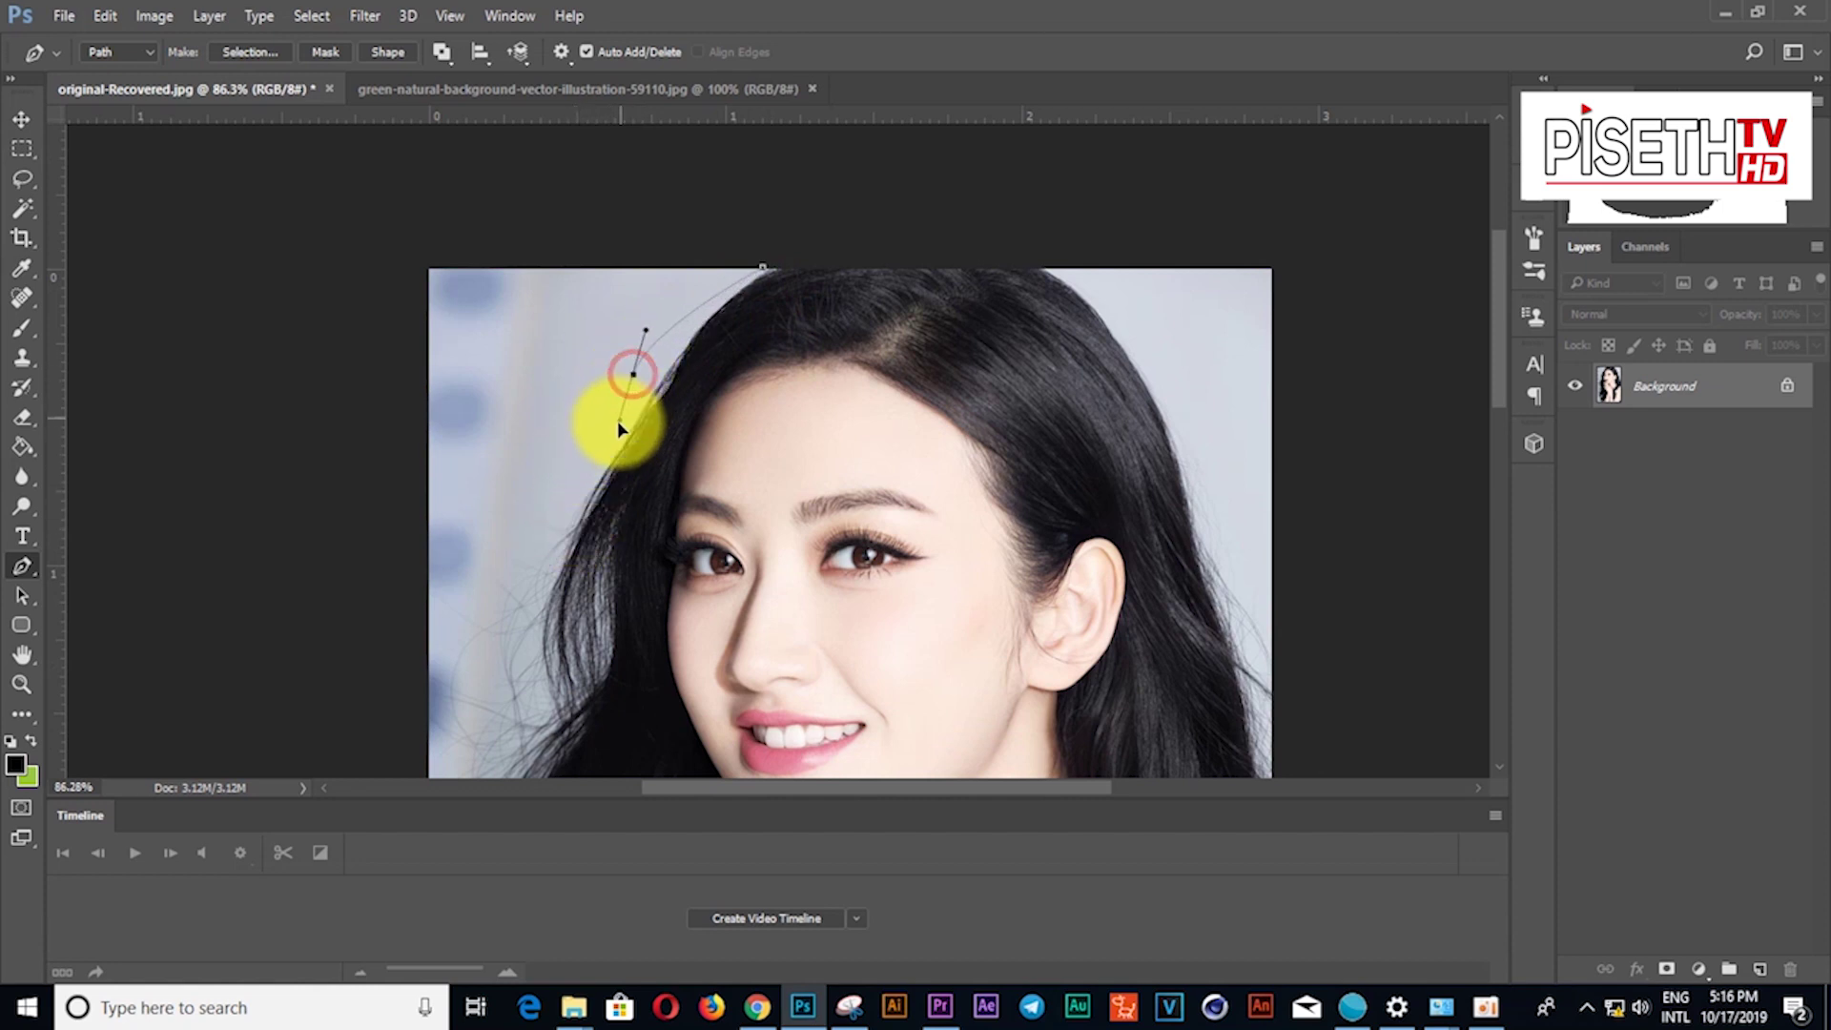
drag(620, 430, 432, 651)
Add path points down the photo's left edge and run the path along the bottom to the corner
scroll(420, 675, down, 5)
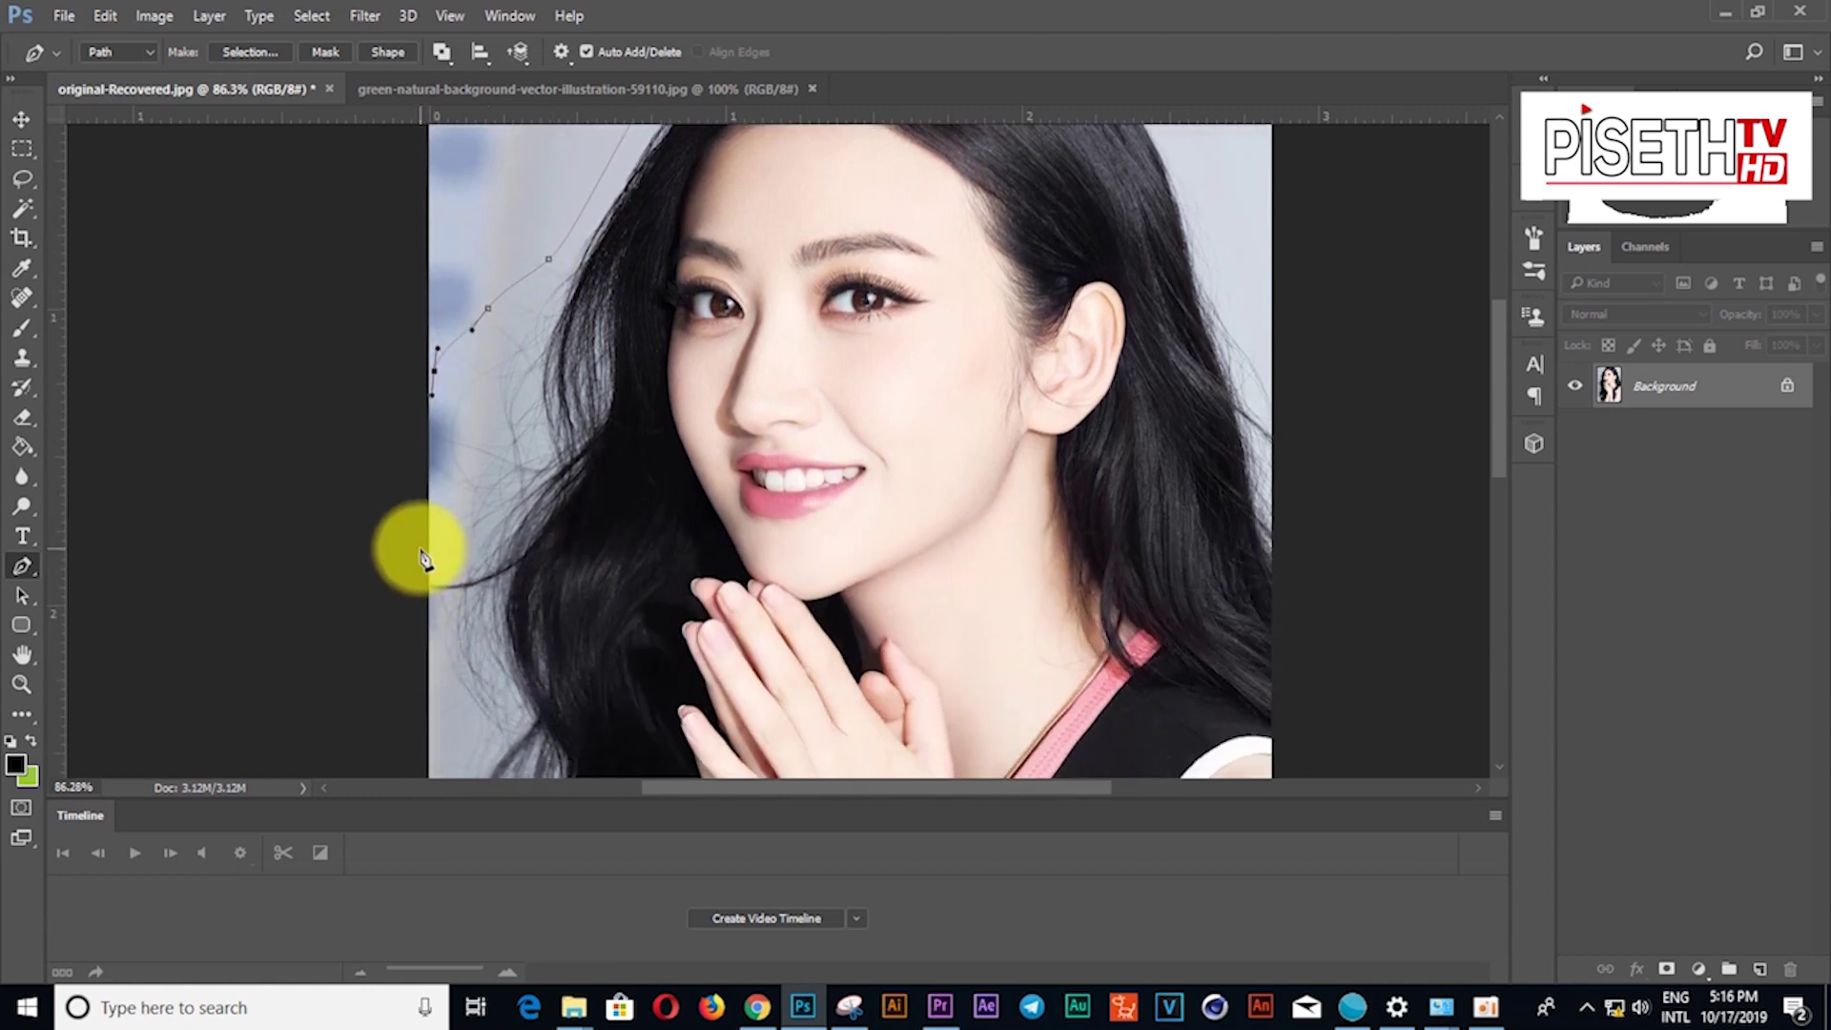
click(427, 459)
scroll(426, 476, down, 3)
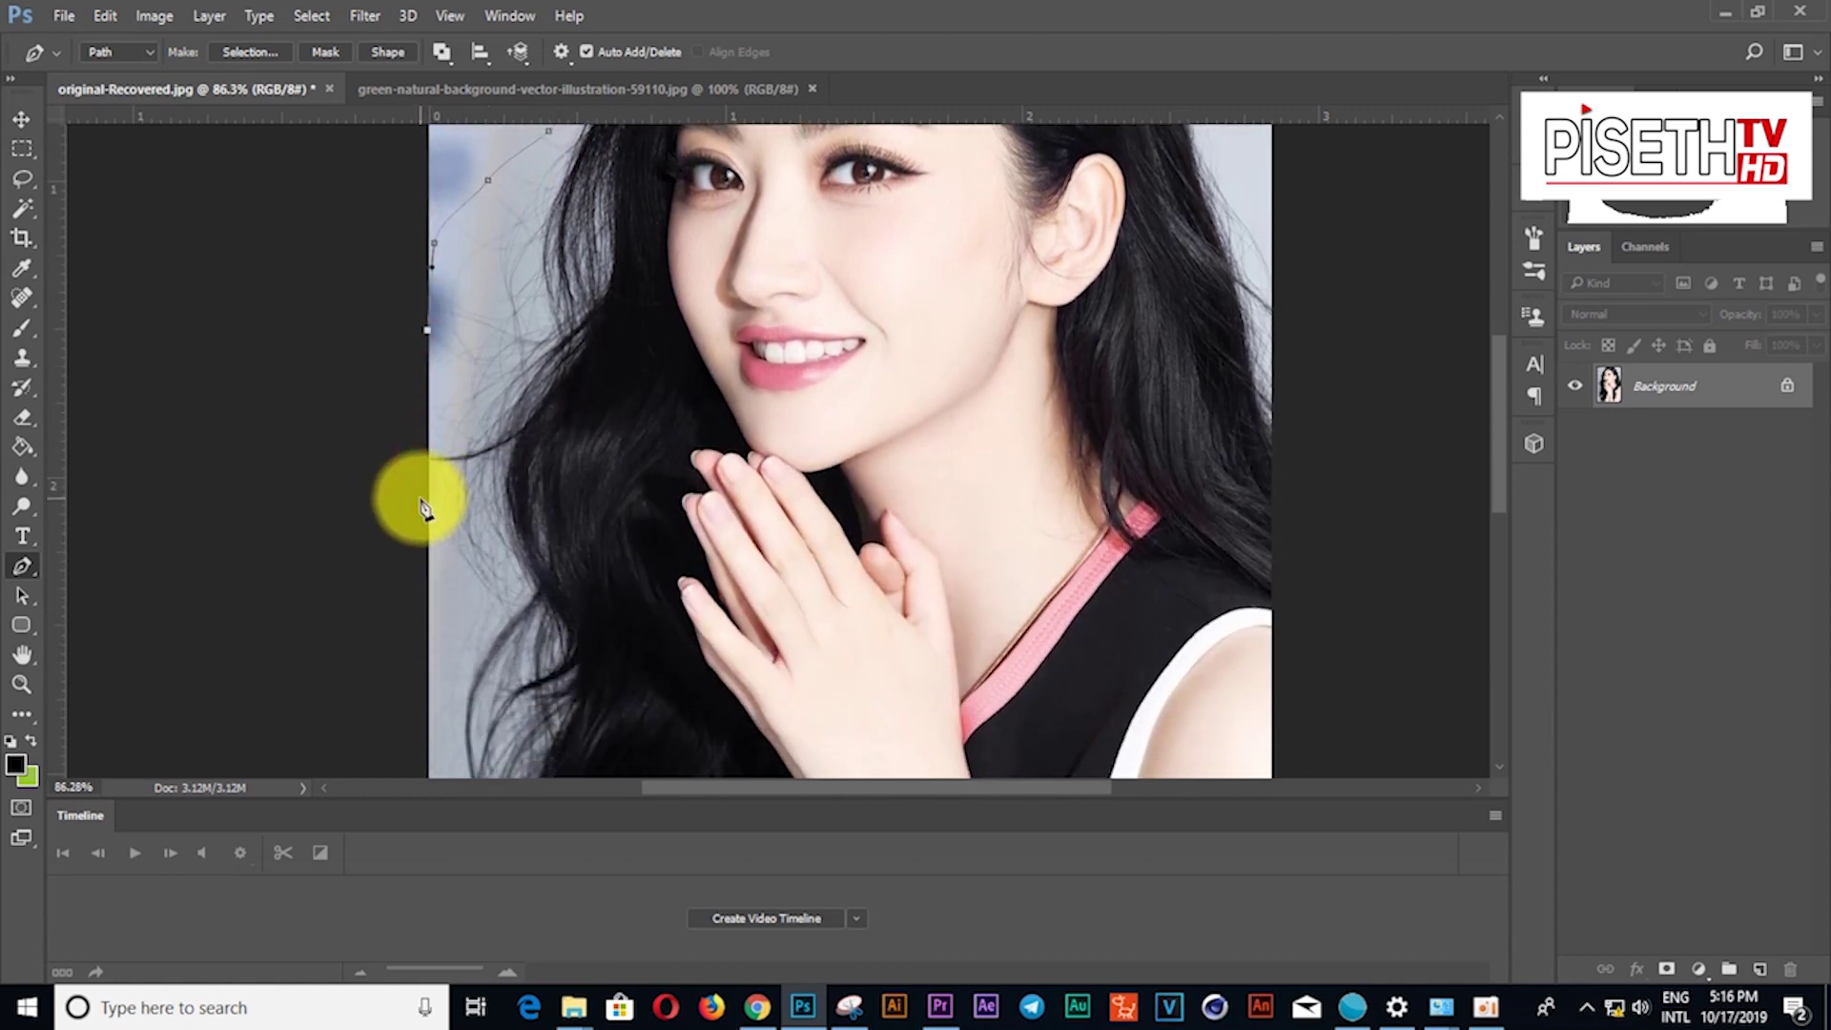
scroll(424, 508, down, 3)
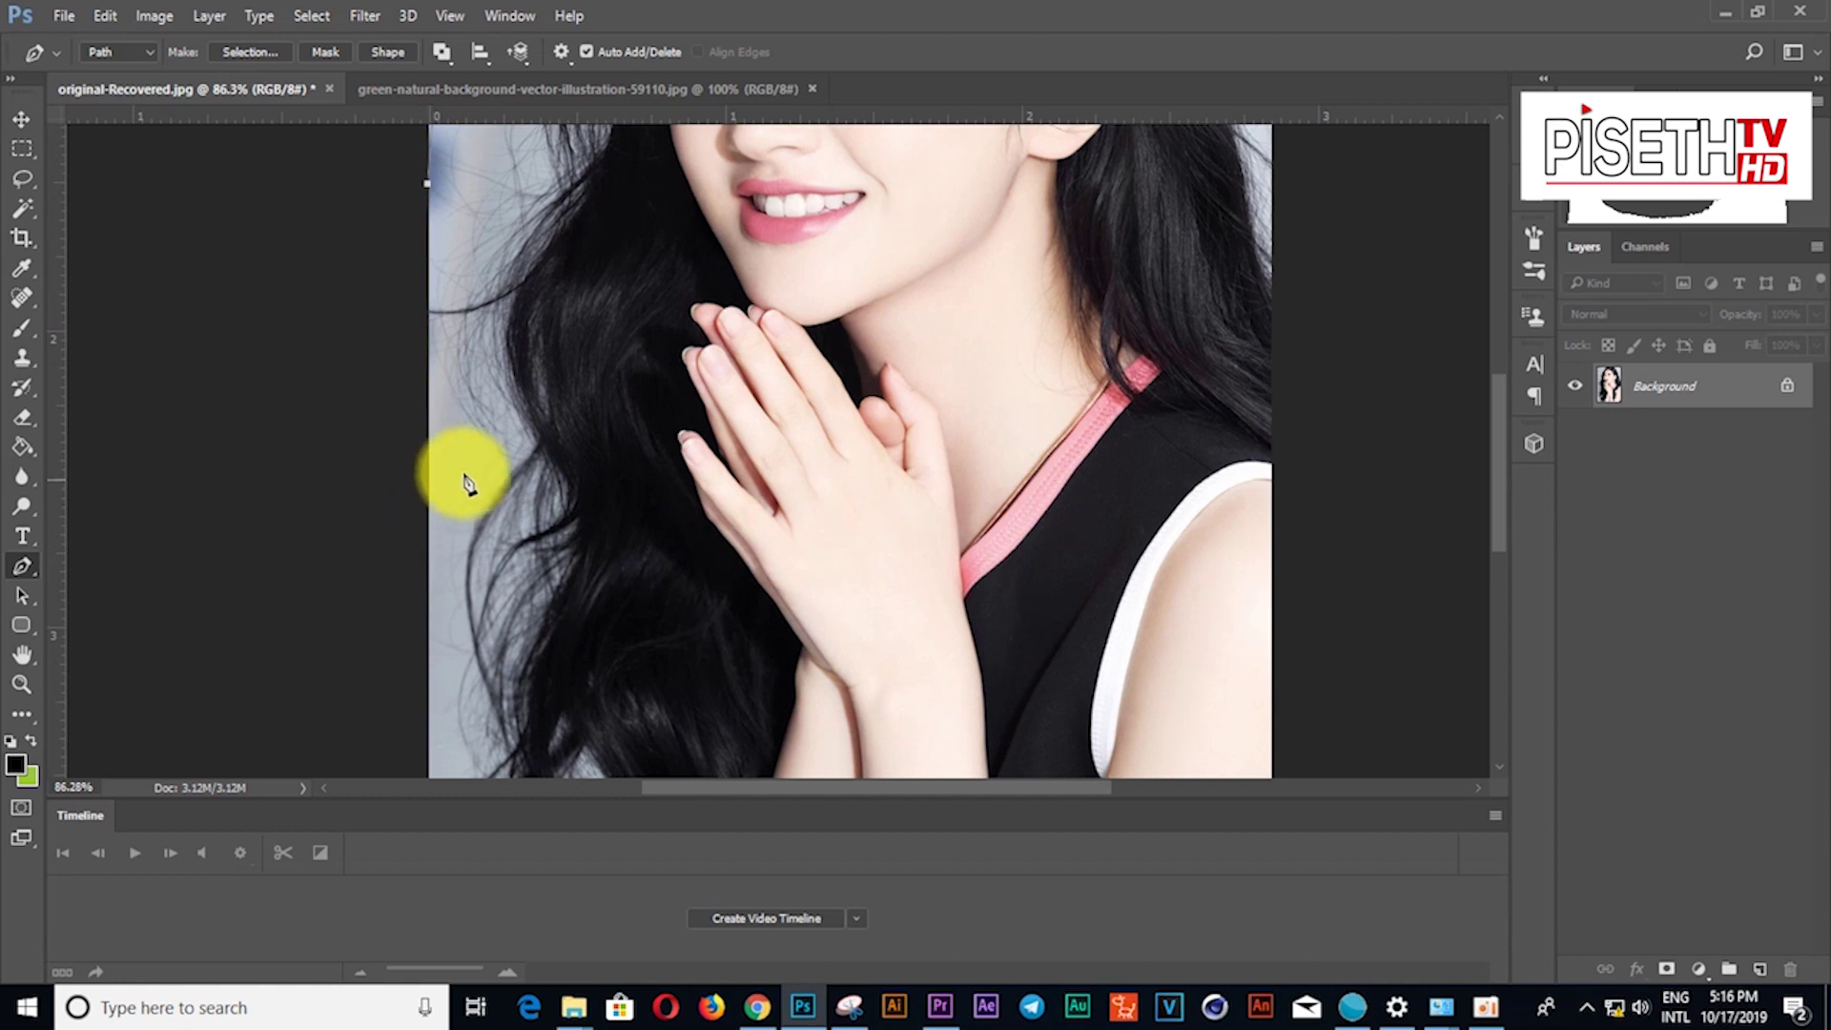
scroll(458, 496, up, 5)
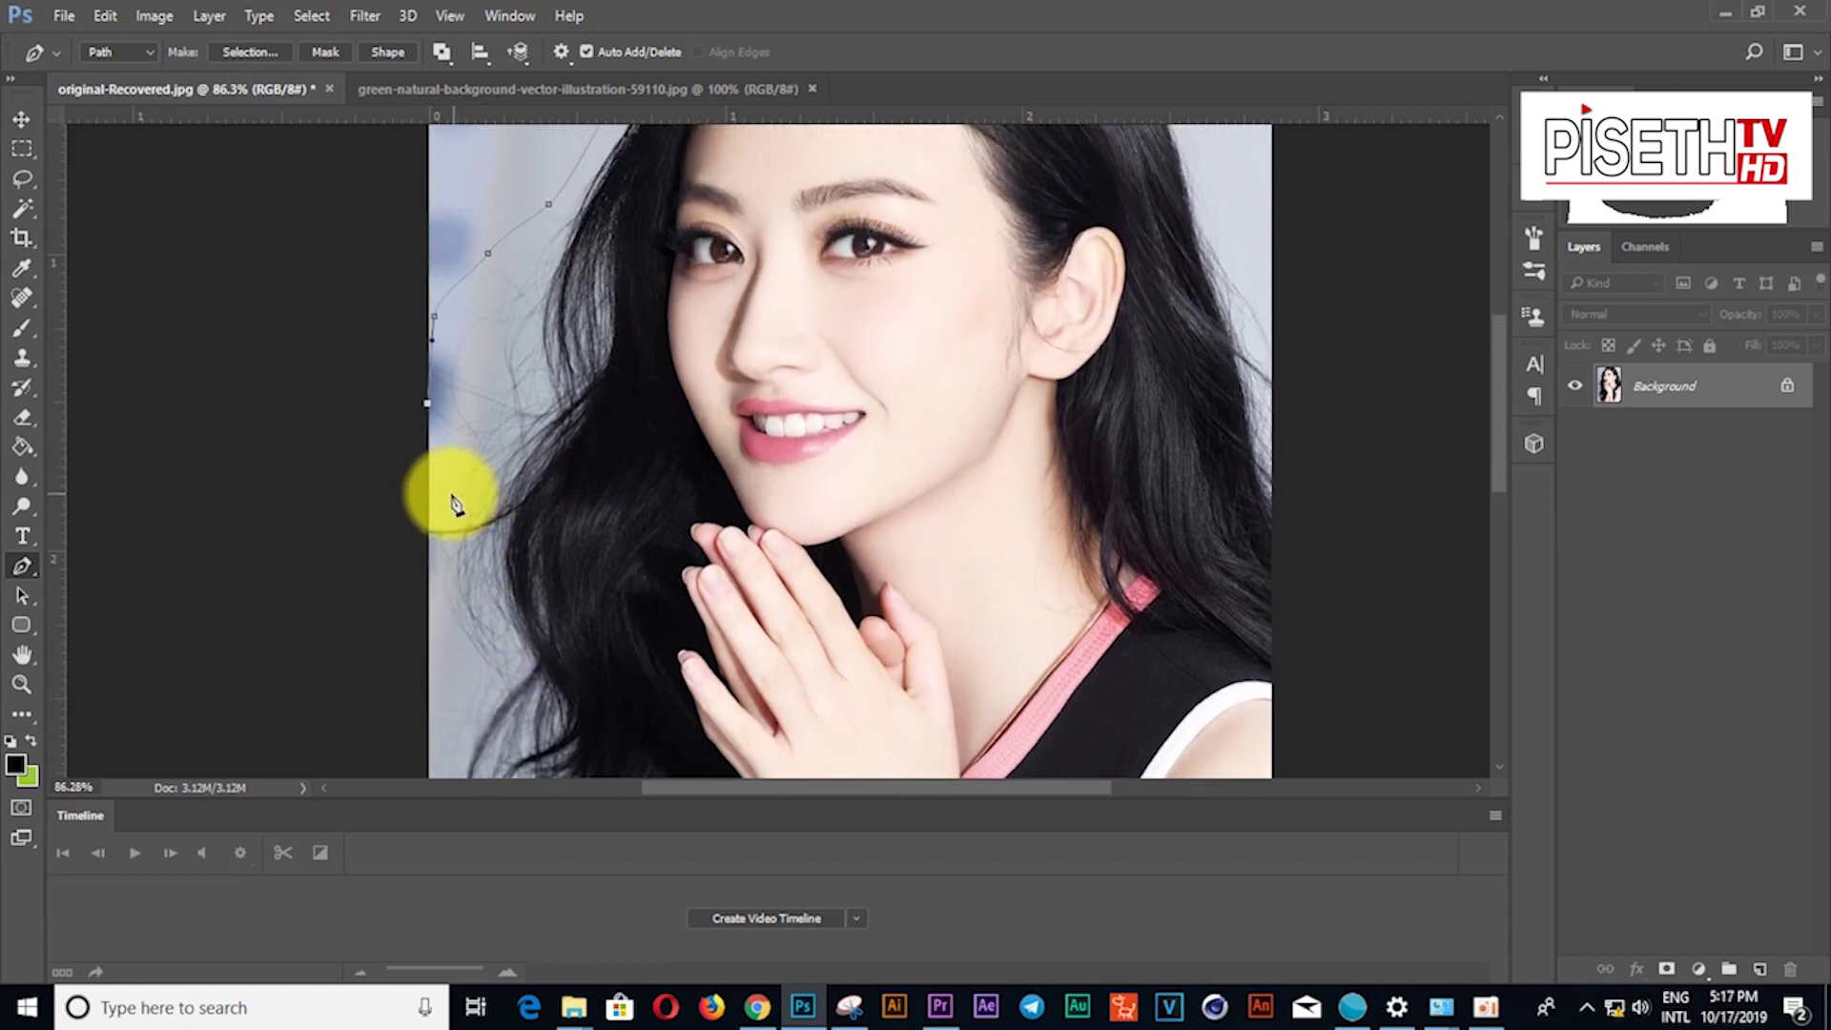
scroll(456, 502, down, 5)
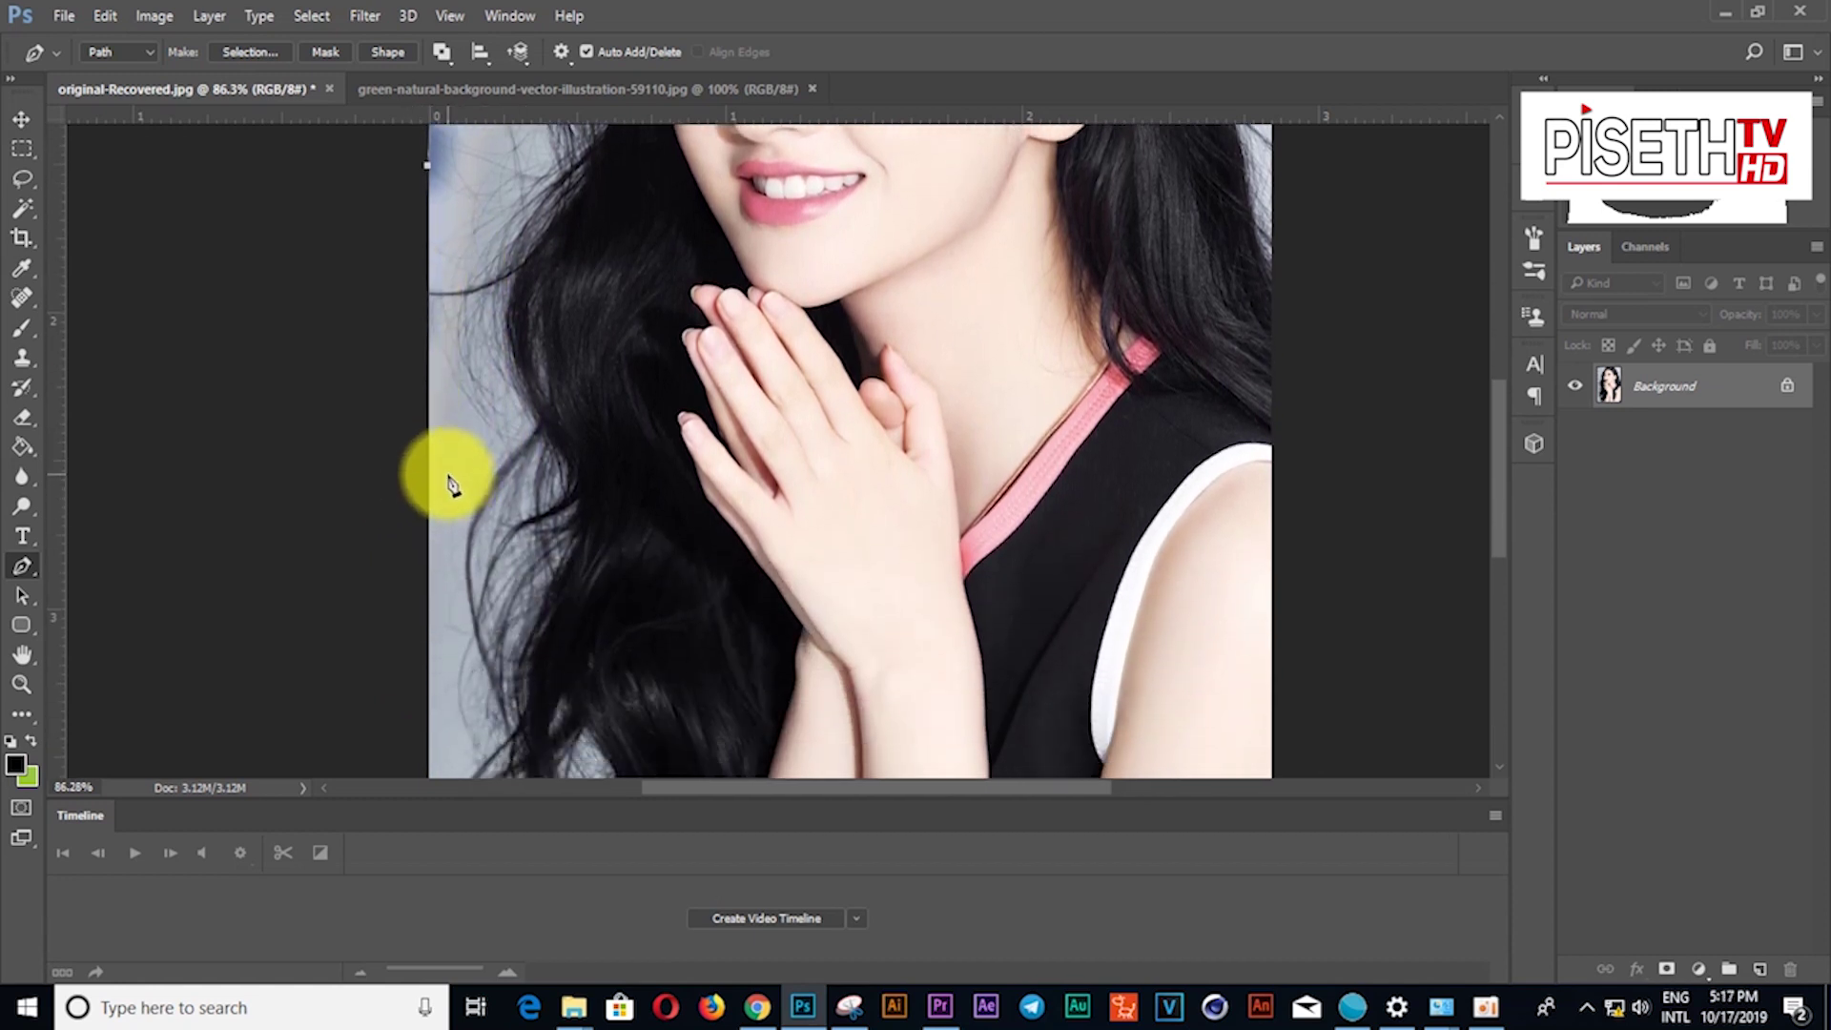
click(427, 579)
scroll(429, 583, down, 5)
scroll(425, 589, down, 2)
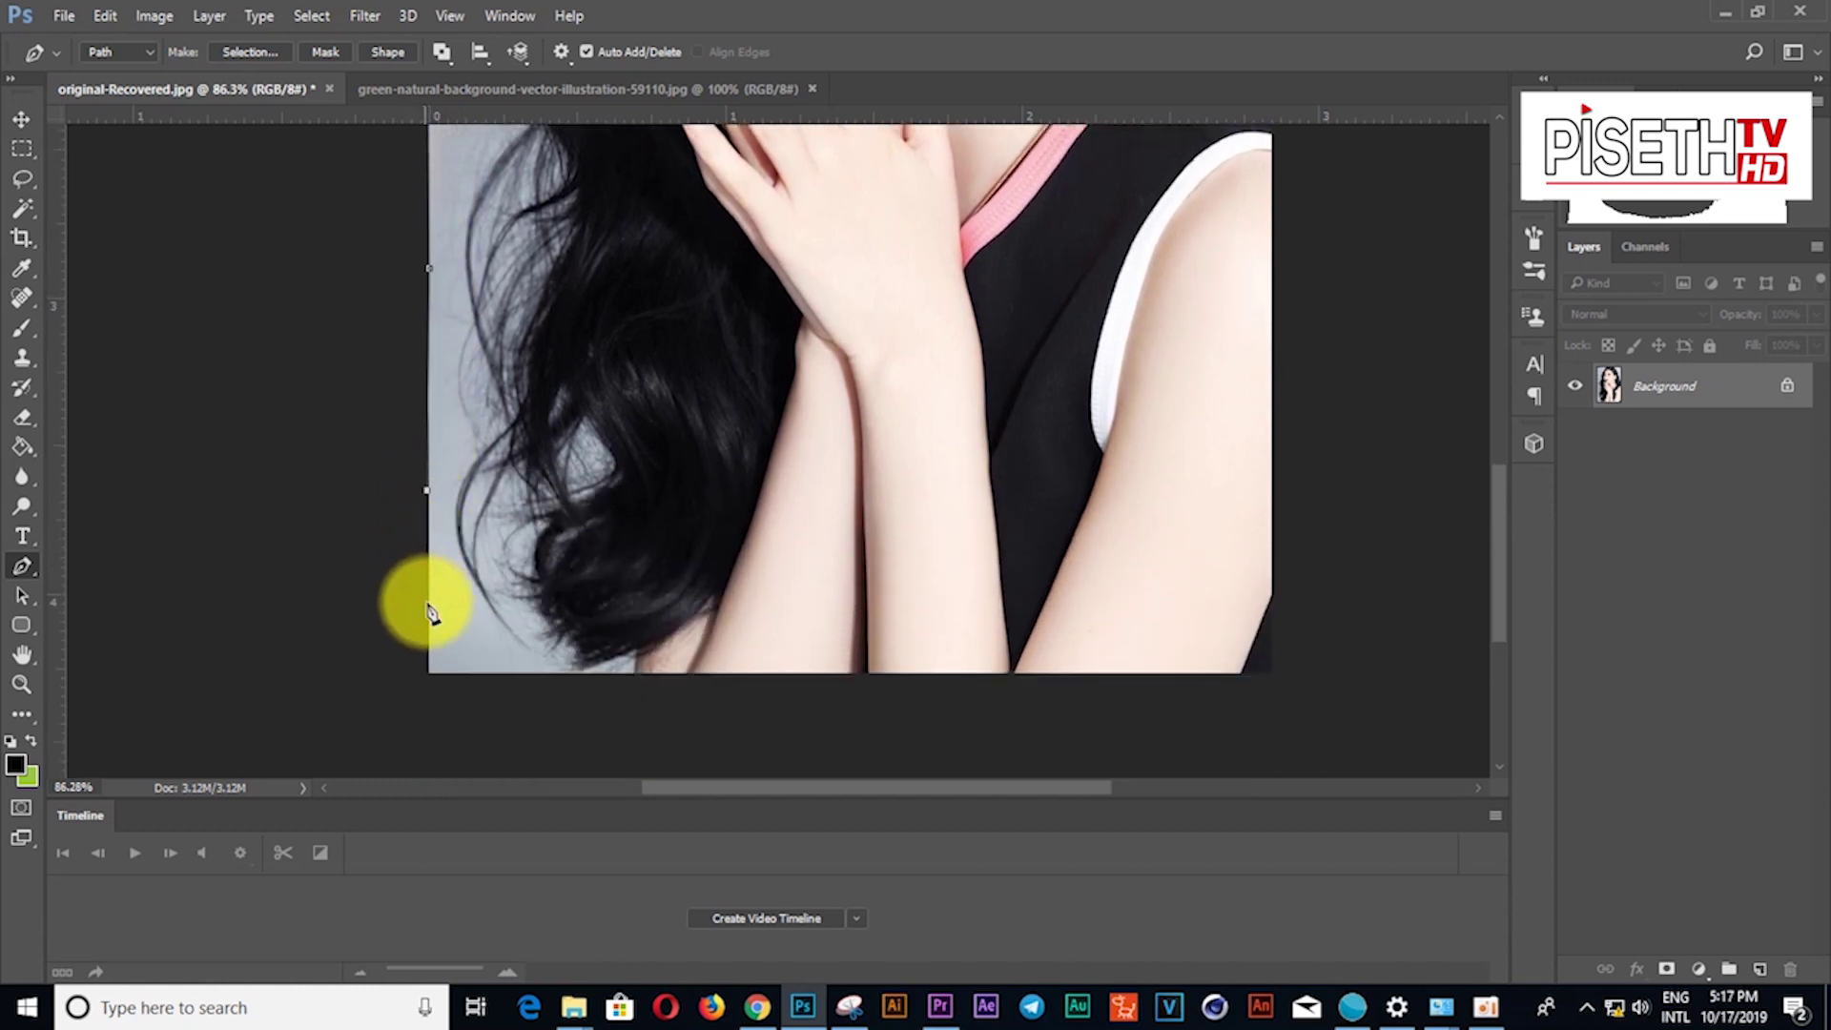
drag(475, 631, 516, 682)
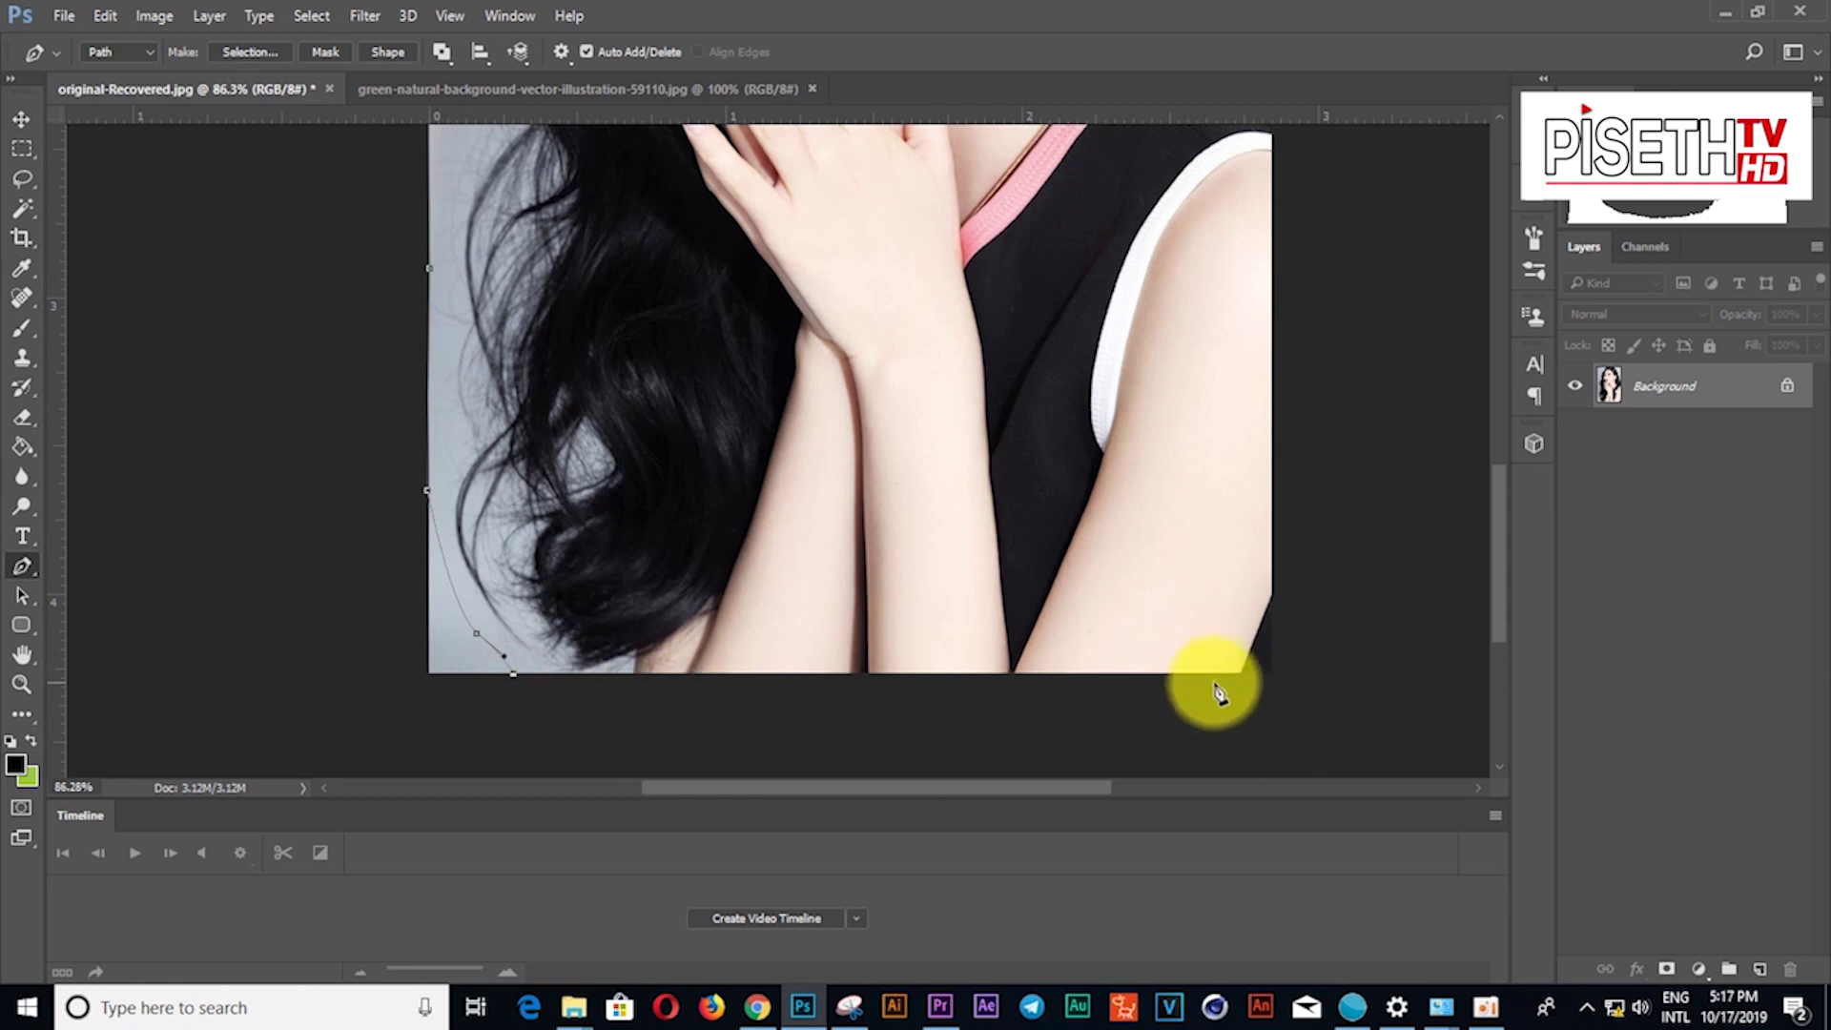
click(1275, 672)
Continue the path up the right side around the hair, then zoom to check it
scroll(1306, 593, up, 2)
scroll(1306, 593, up, 5)
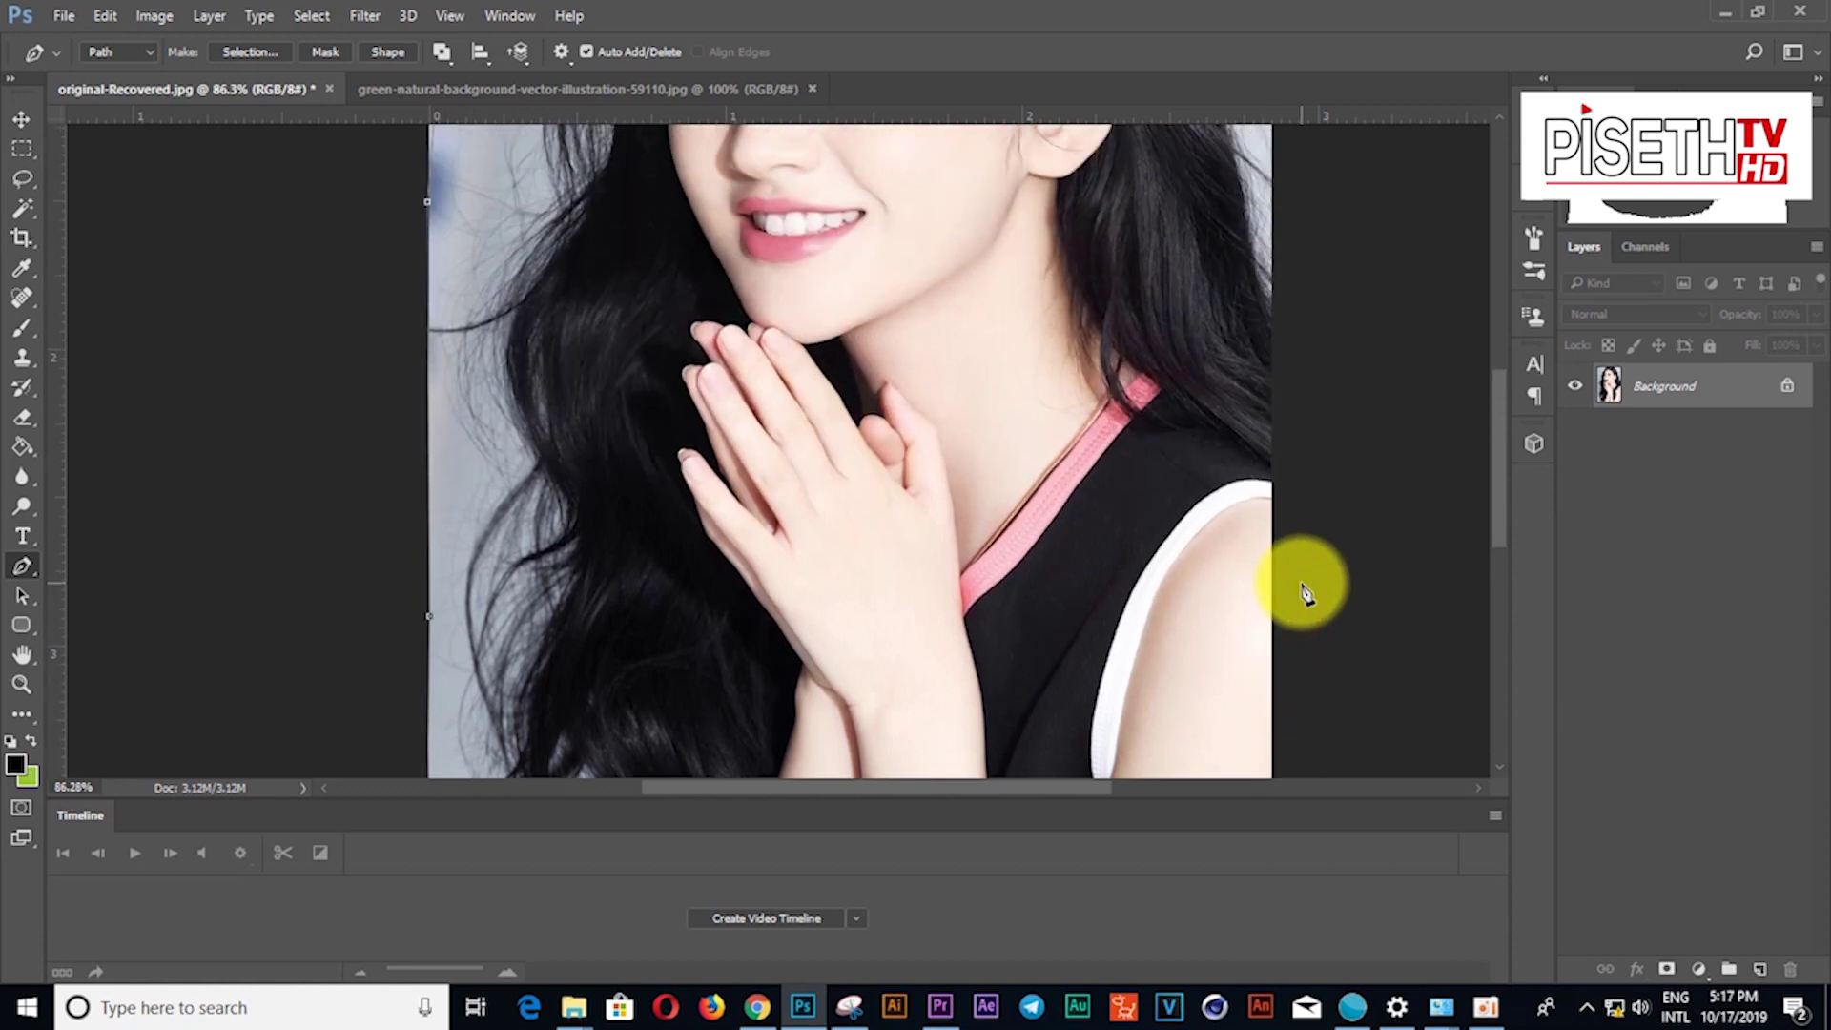
scroll(1307, 591, up, 4)
scroll(1301, 553, up, 3)
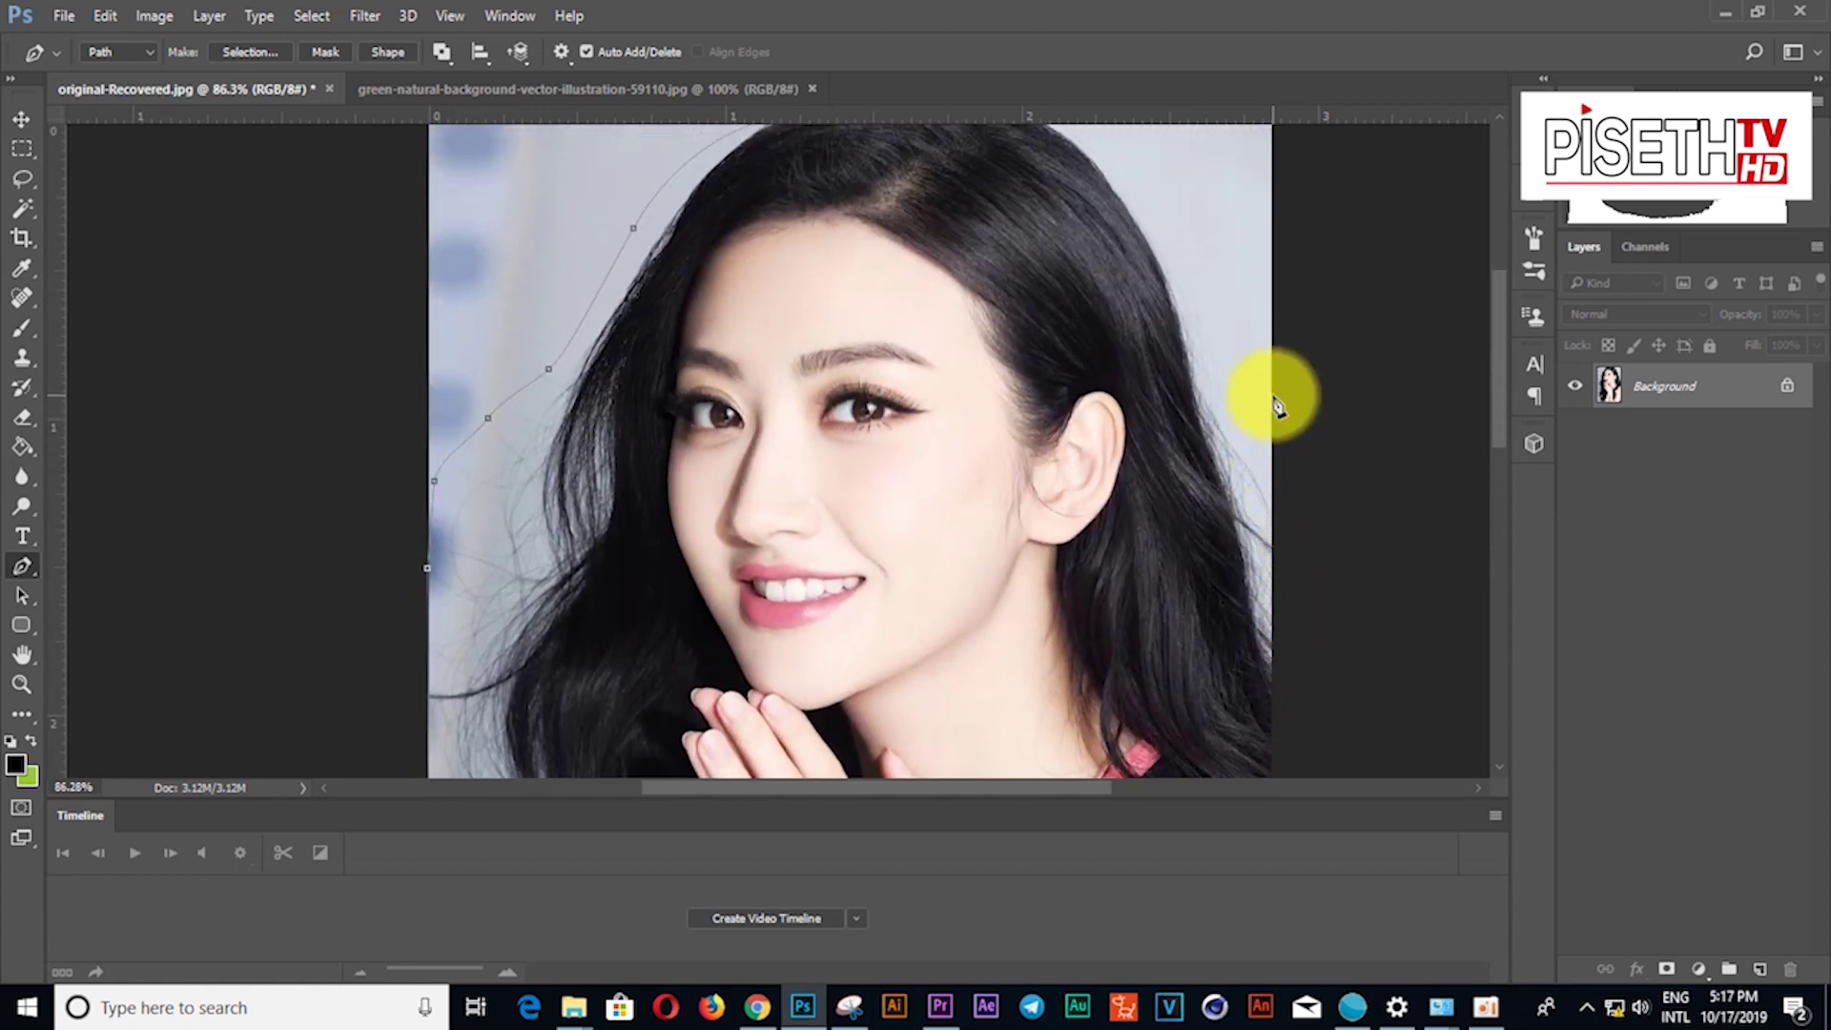
scroll(1206, 376, up, 5)
drag(1182, 414, 1130, 337)
click(1046, 303)
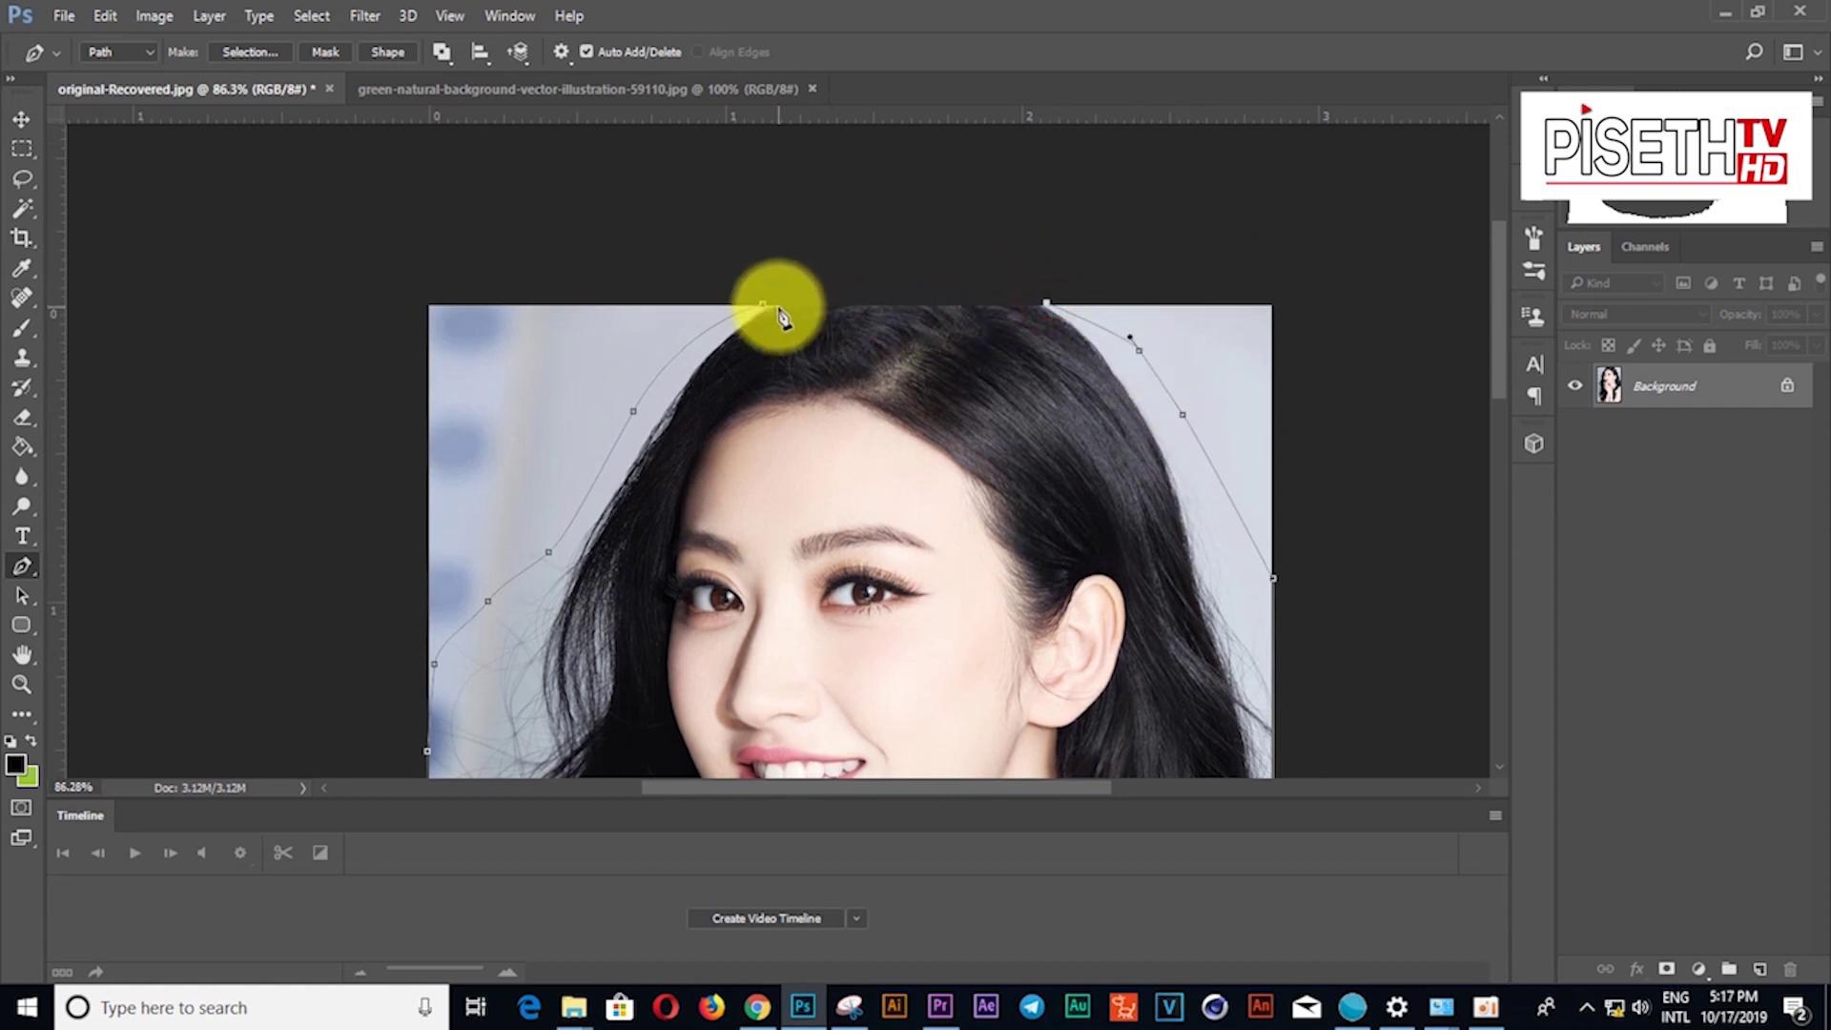
scroll(822, 391, down, 3)
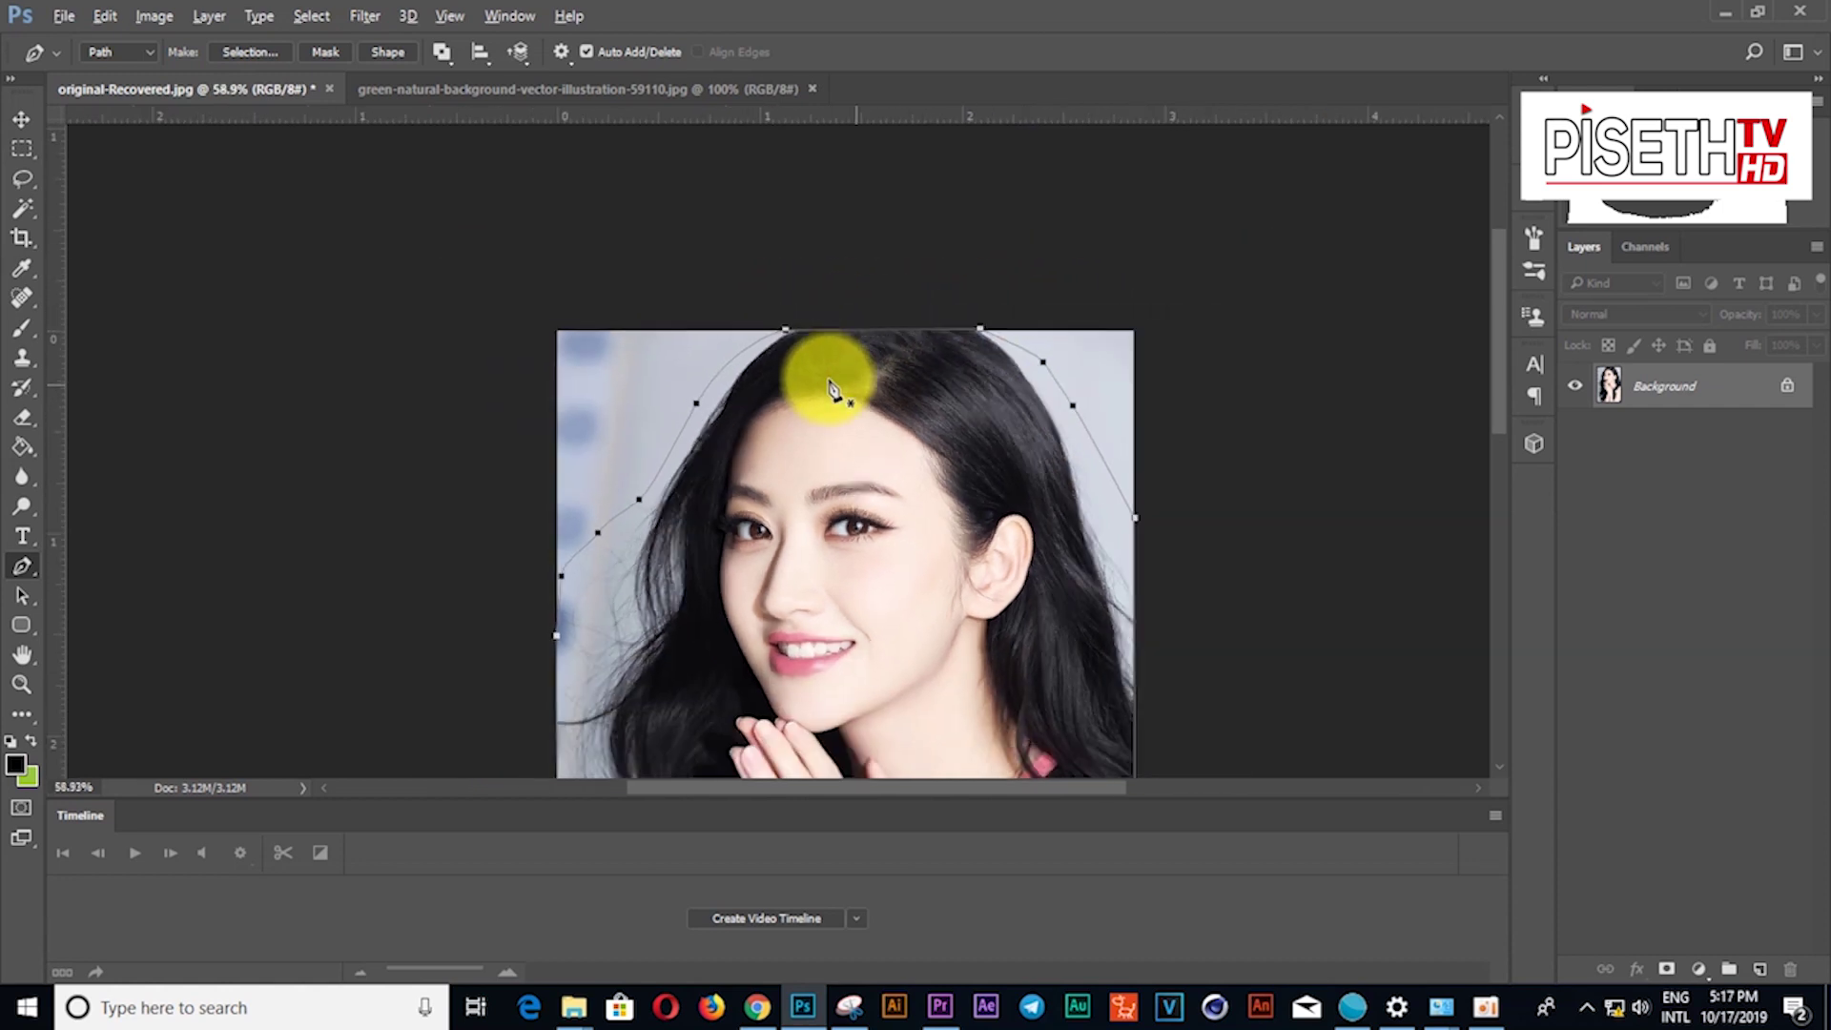
scroll(829, 391, down, 3)
scroll(843, 395, down, 5)
scroll(853, 398, down, 3)
scroll(932, 421, up, 4)
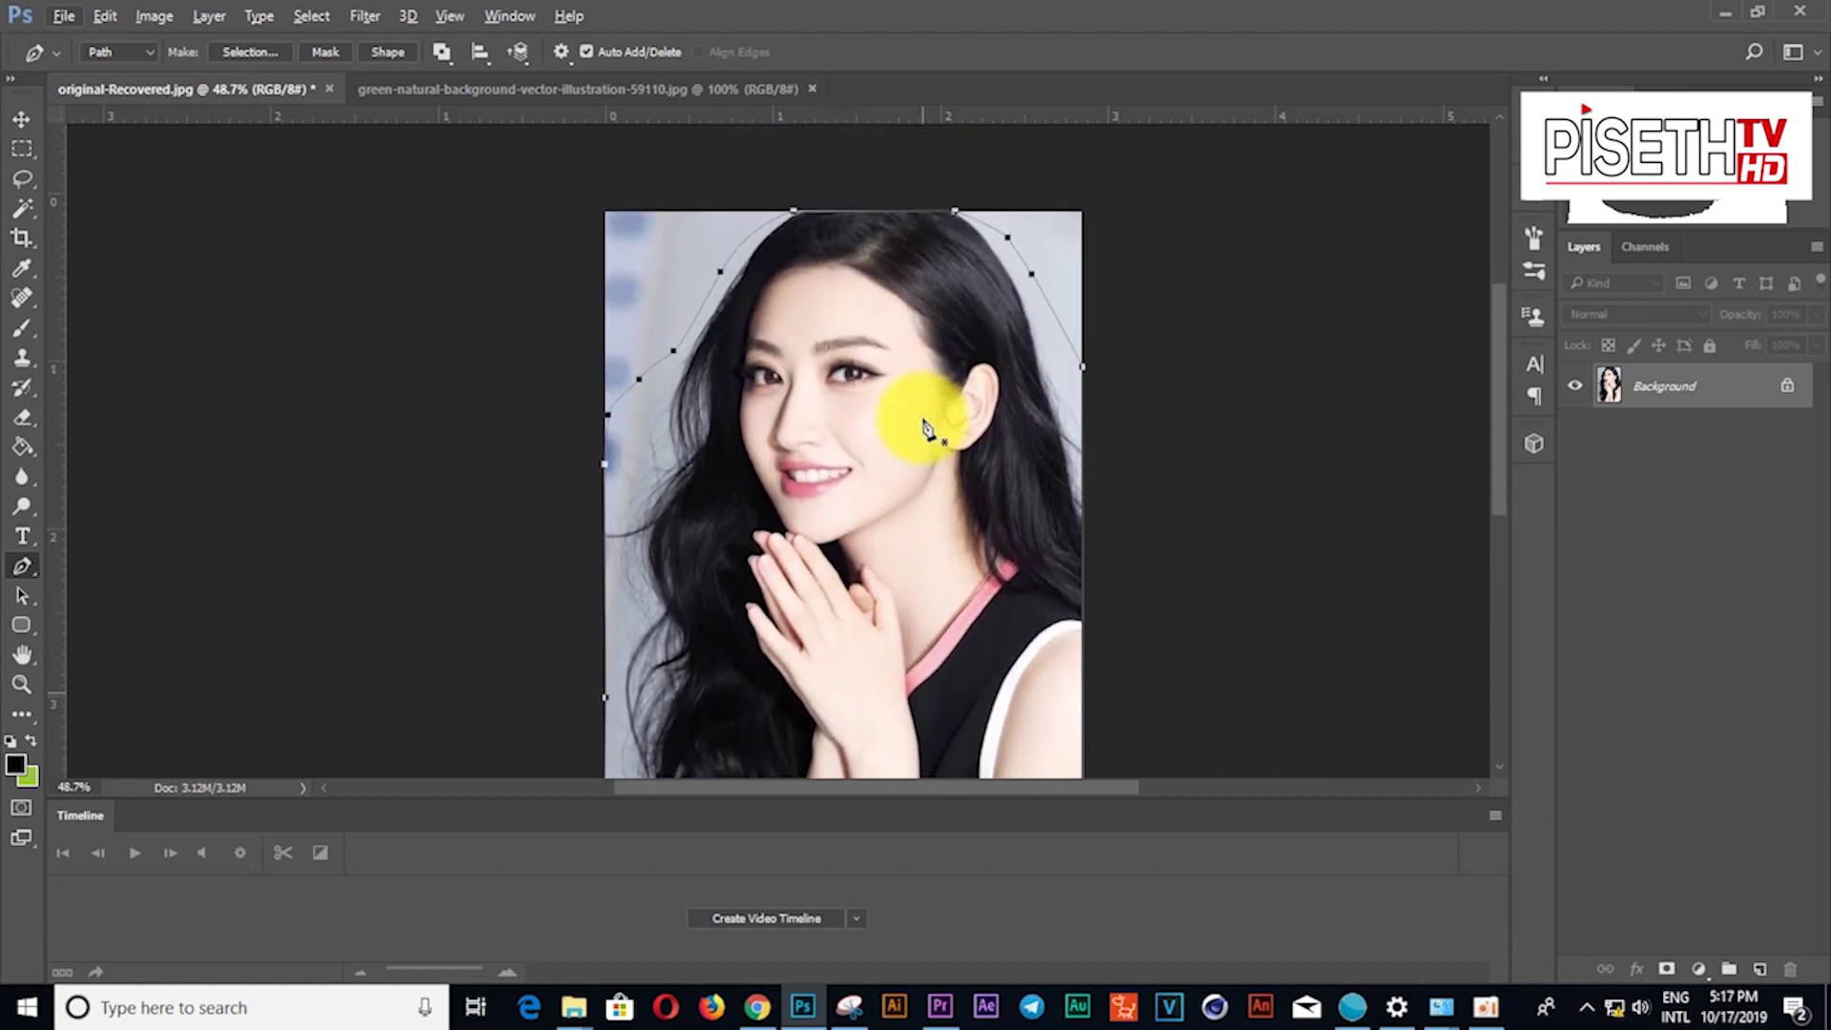
scroll(931, 409, up, 3)
scroll(871, 453, up, 2)
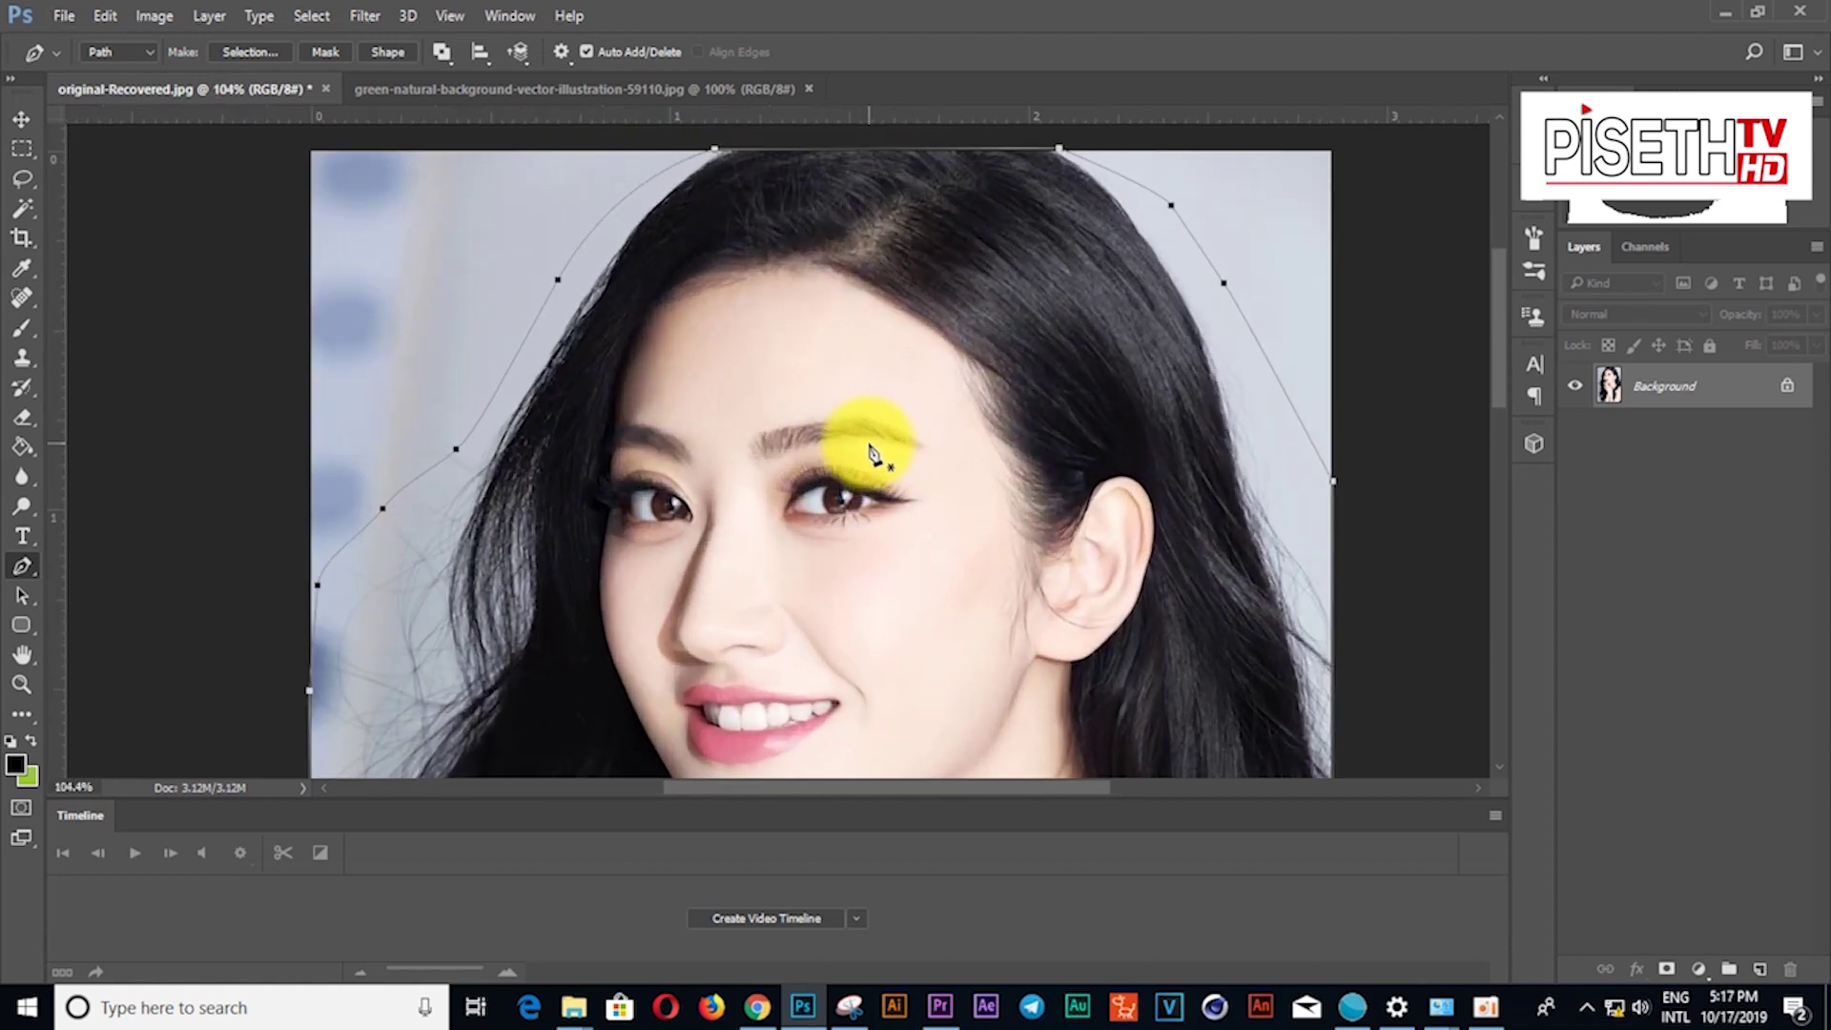
Make a New Selection from the traced path with a 1 px feather radius
right_click(841, 361)
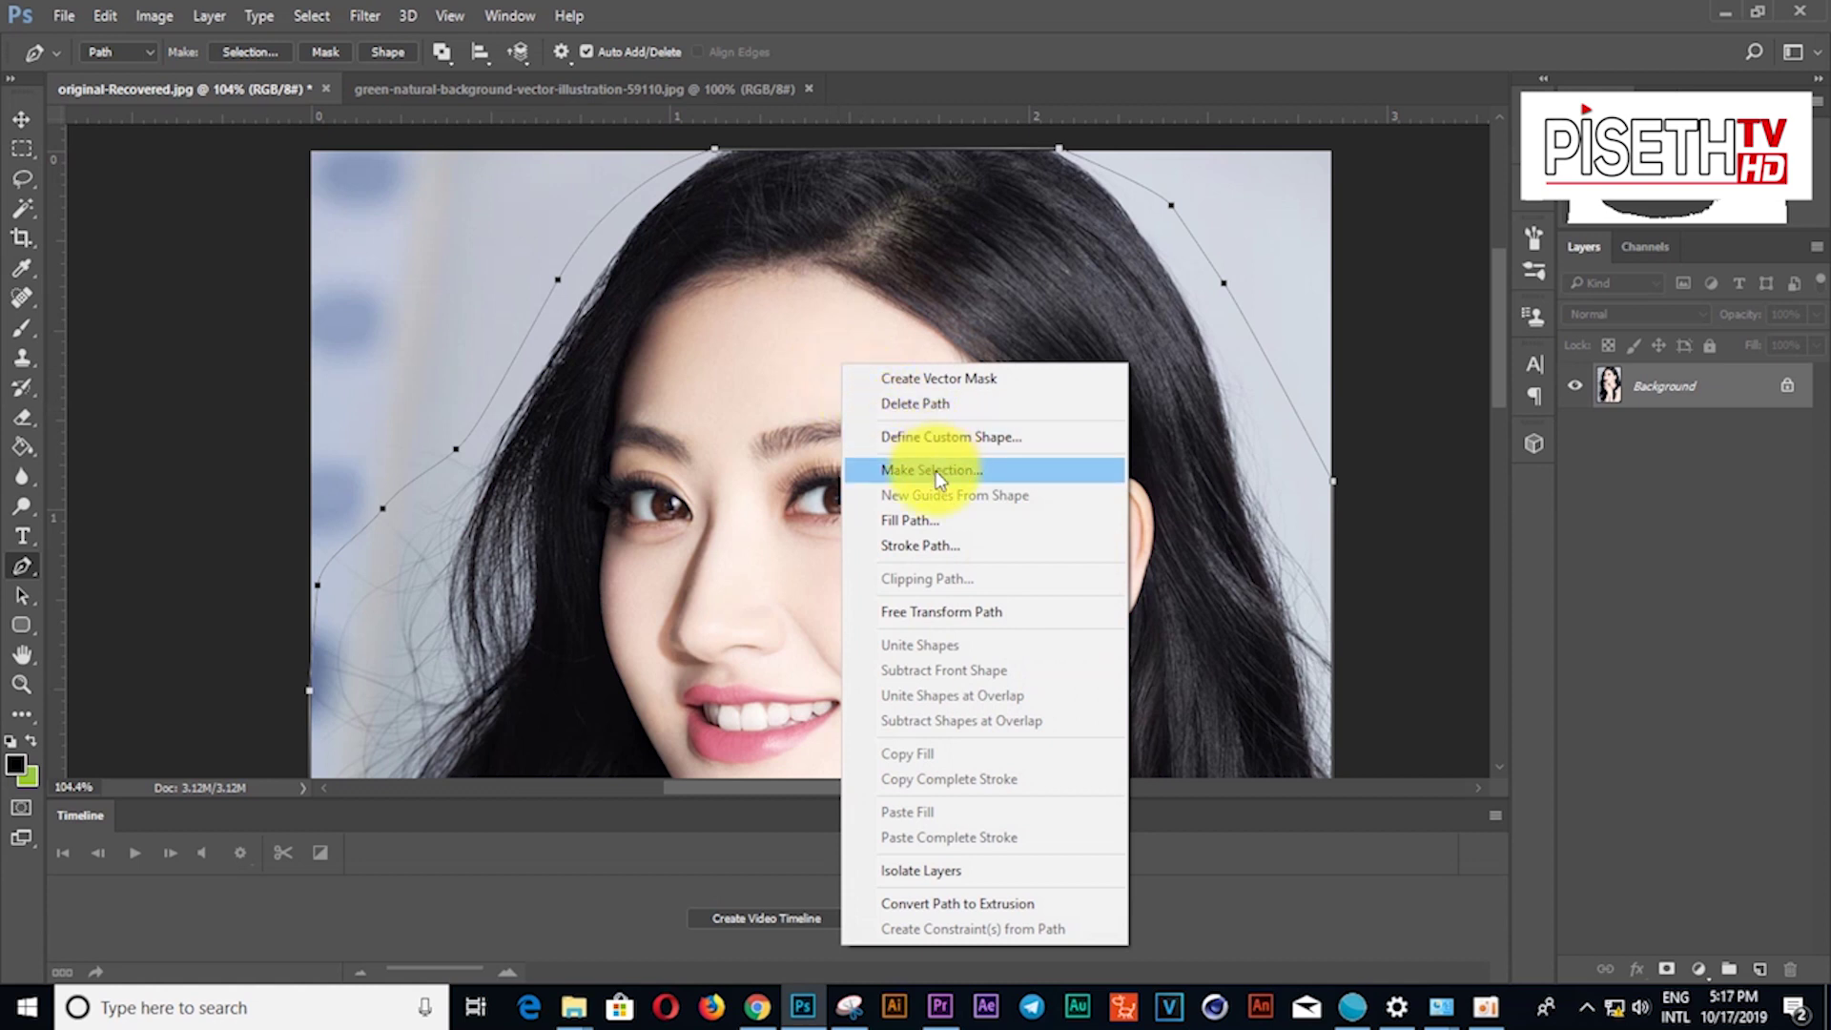
click(858, 333)
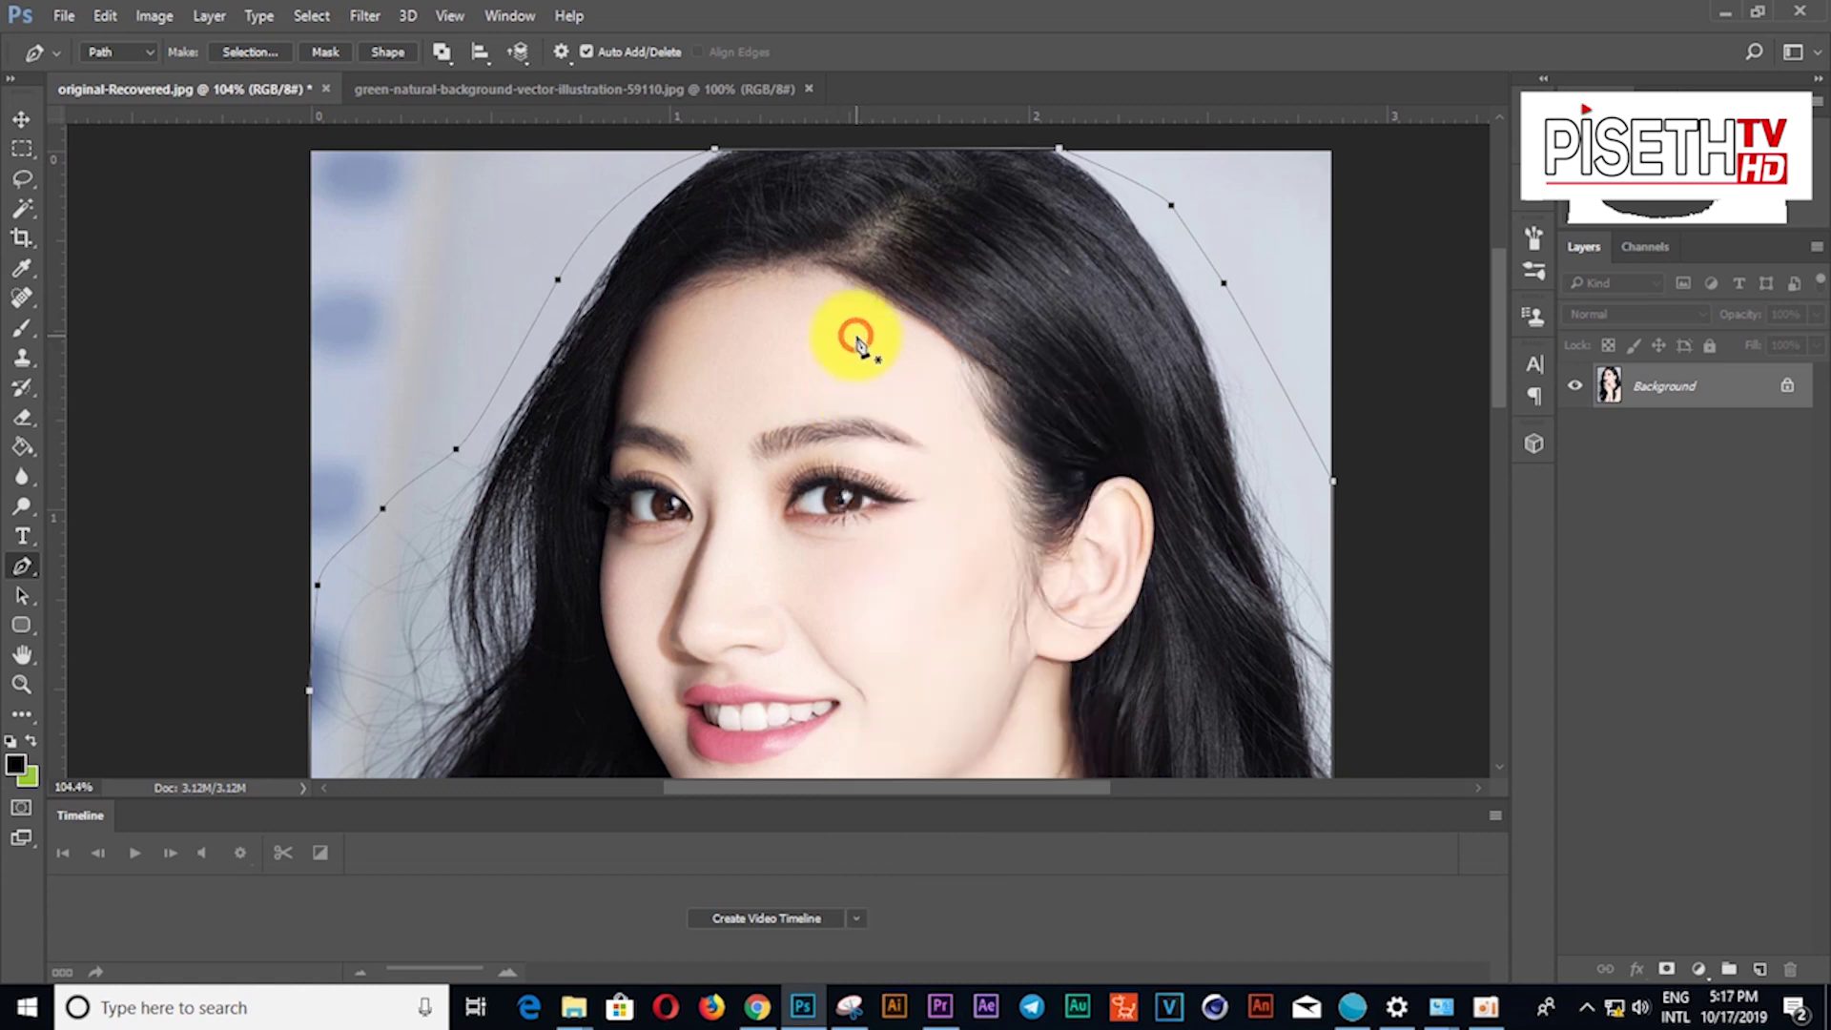
click(239, 54)
click(894, 304)
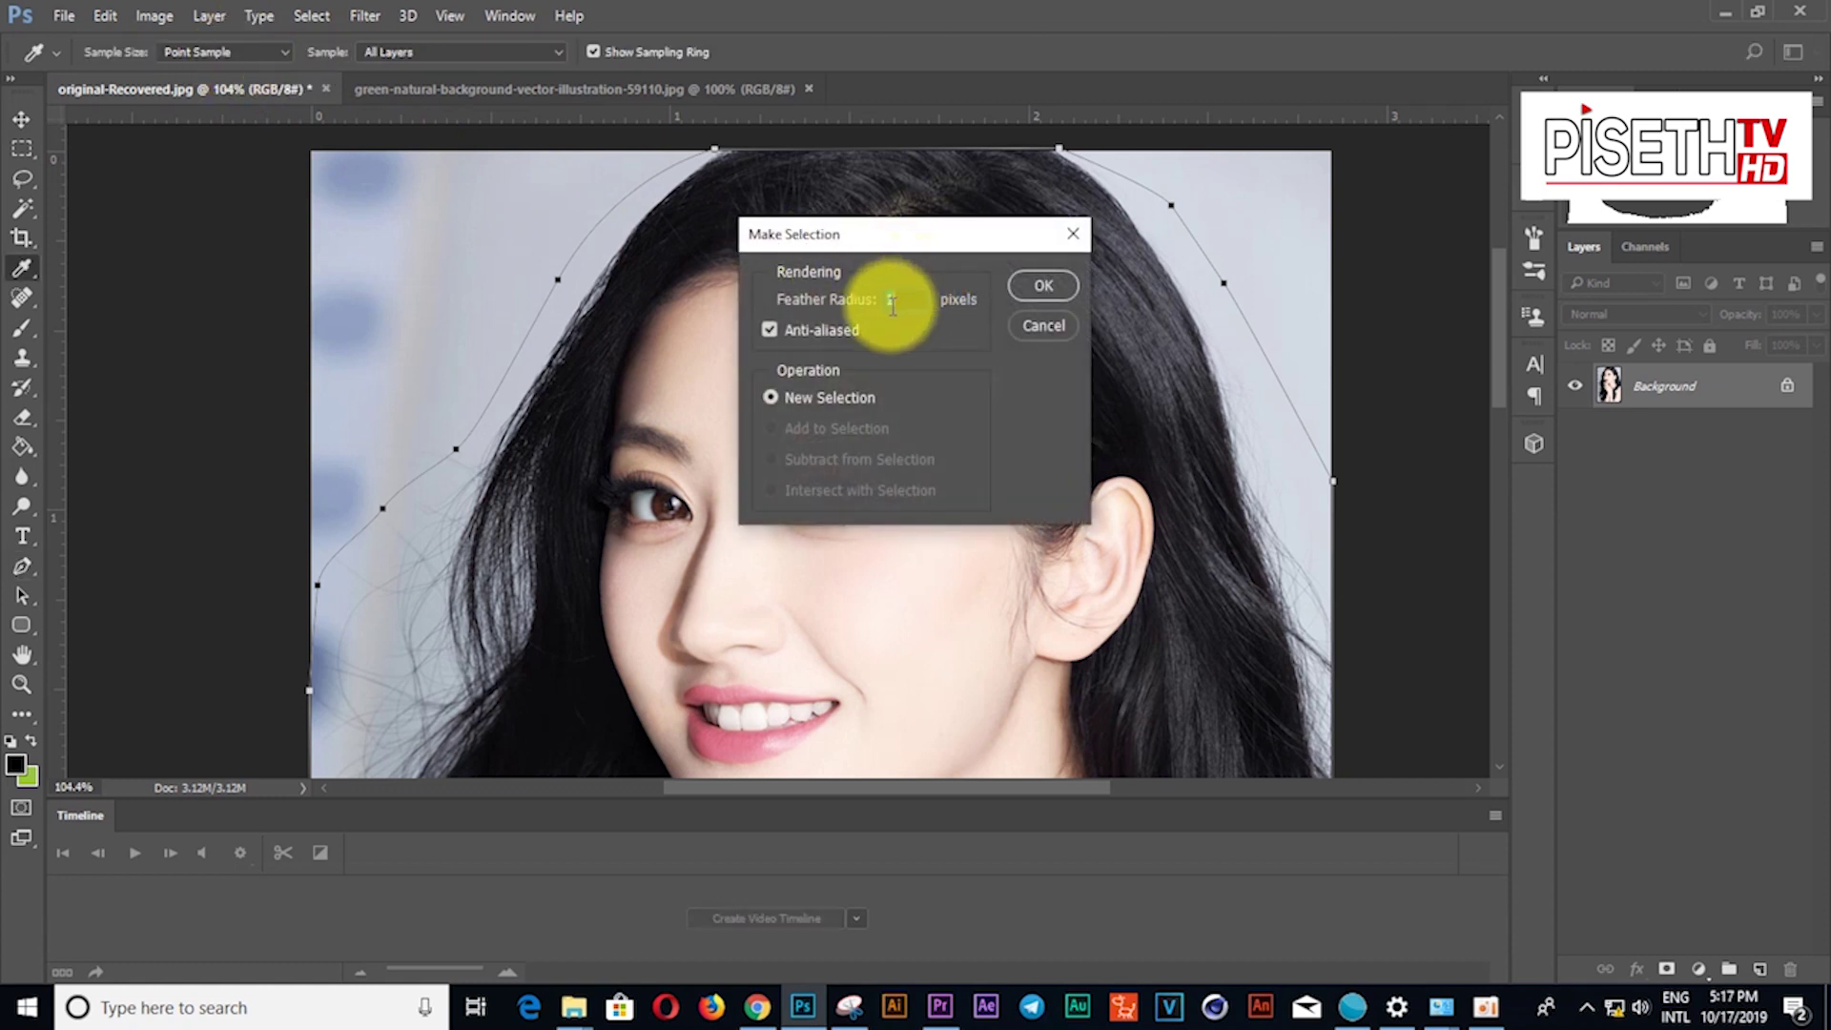
double_click(892, 303)
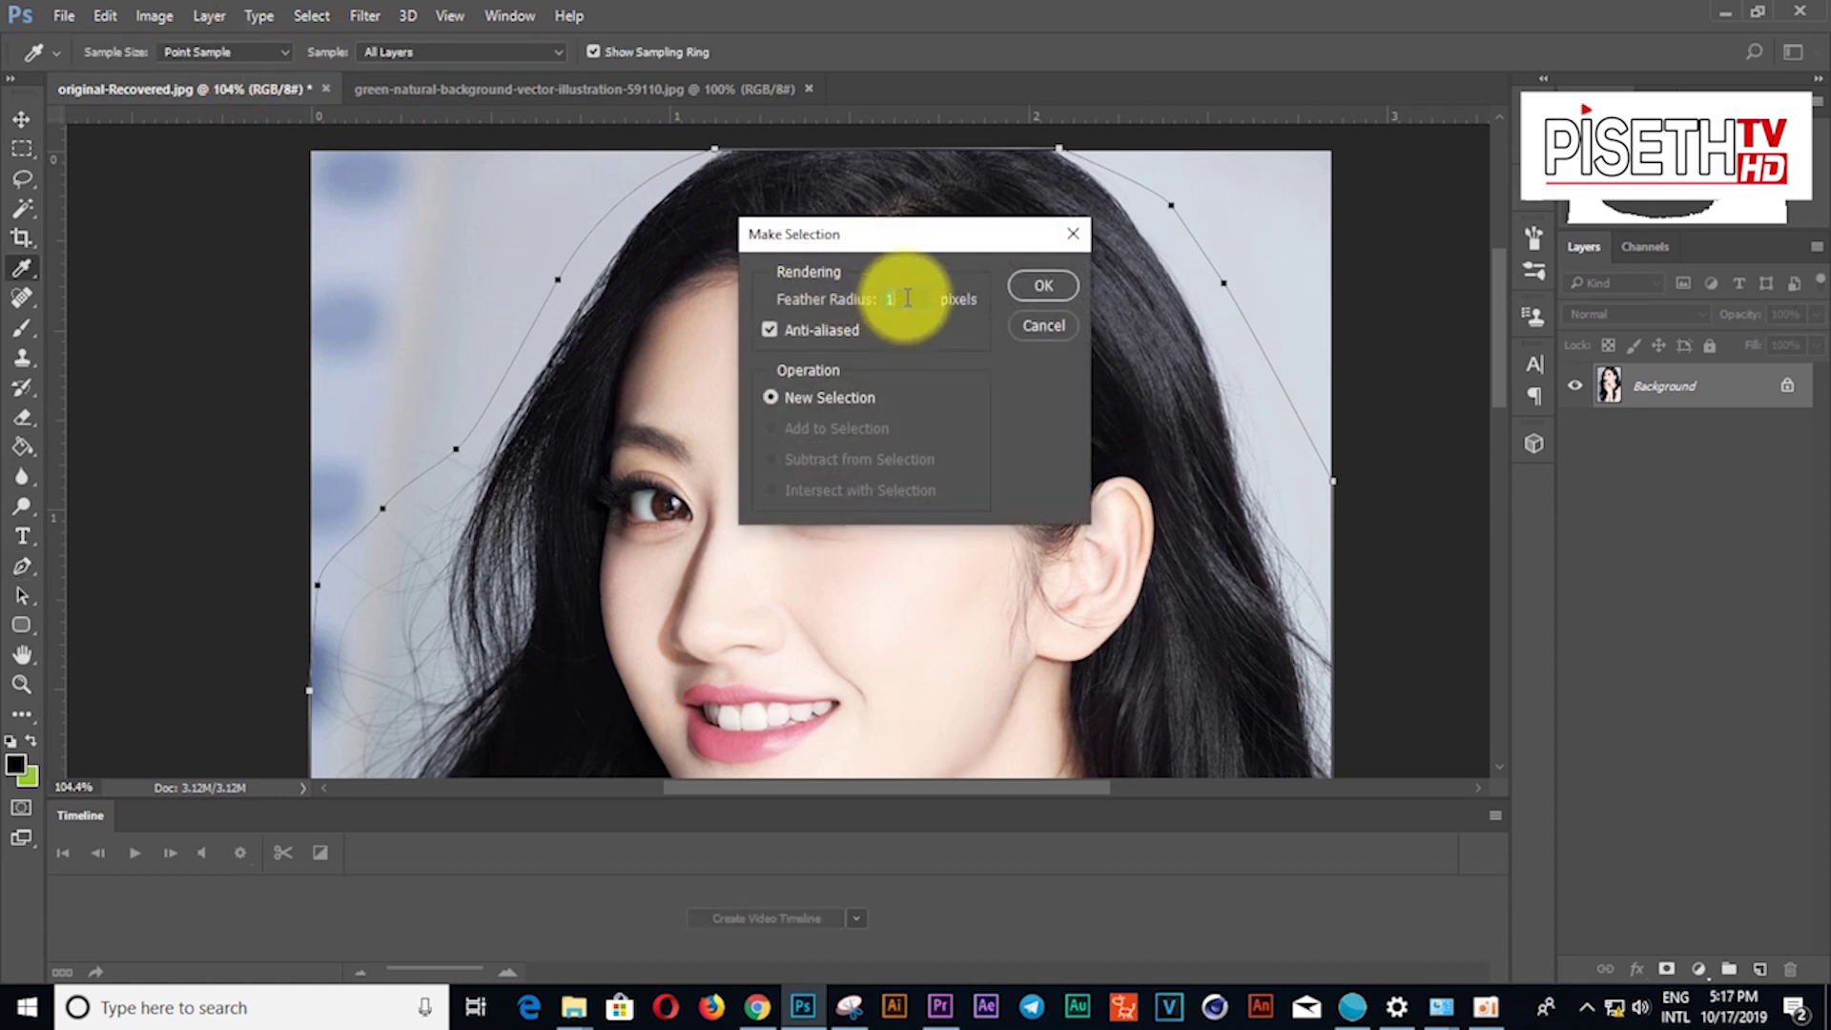
click(1035, 291)
scroll(997, 295, down, 3)
scroll(1006, 300, down, 3)
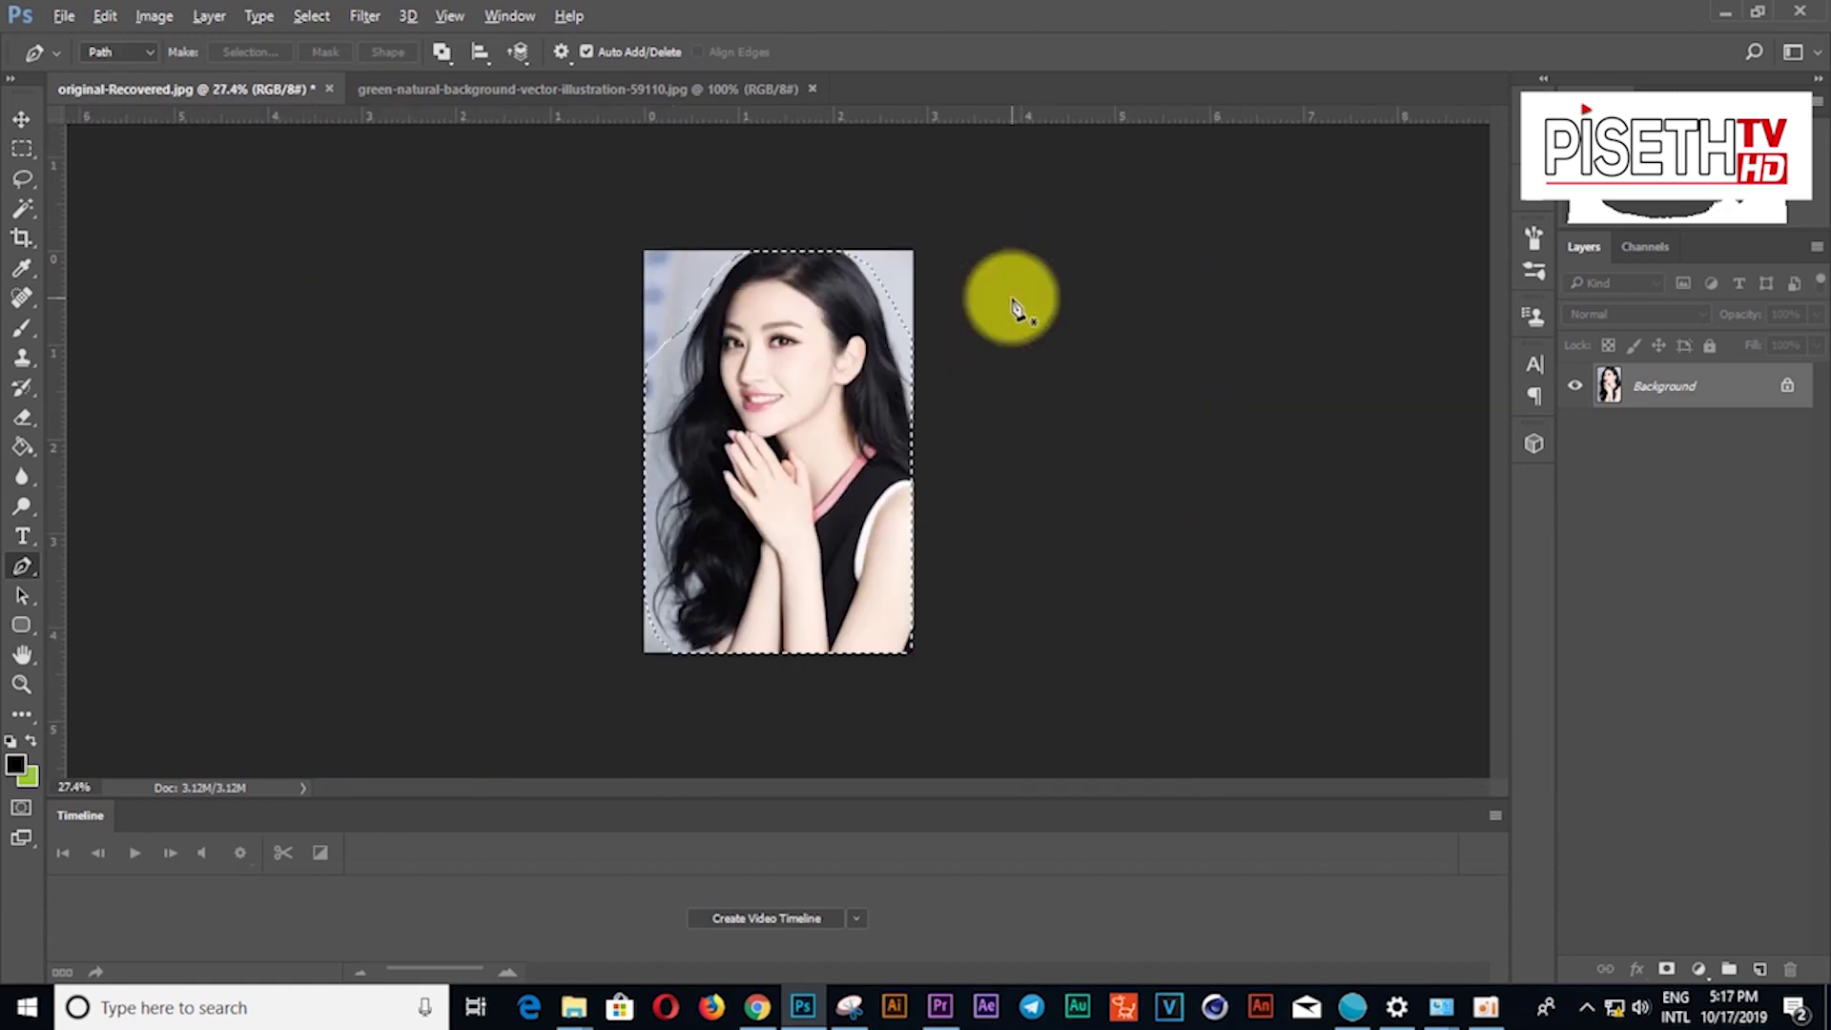
scroll(732, 456, up, 3)
scroll(700, 443, up, 1)
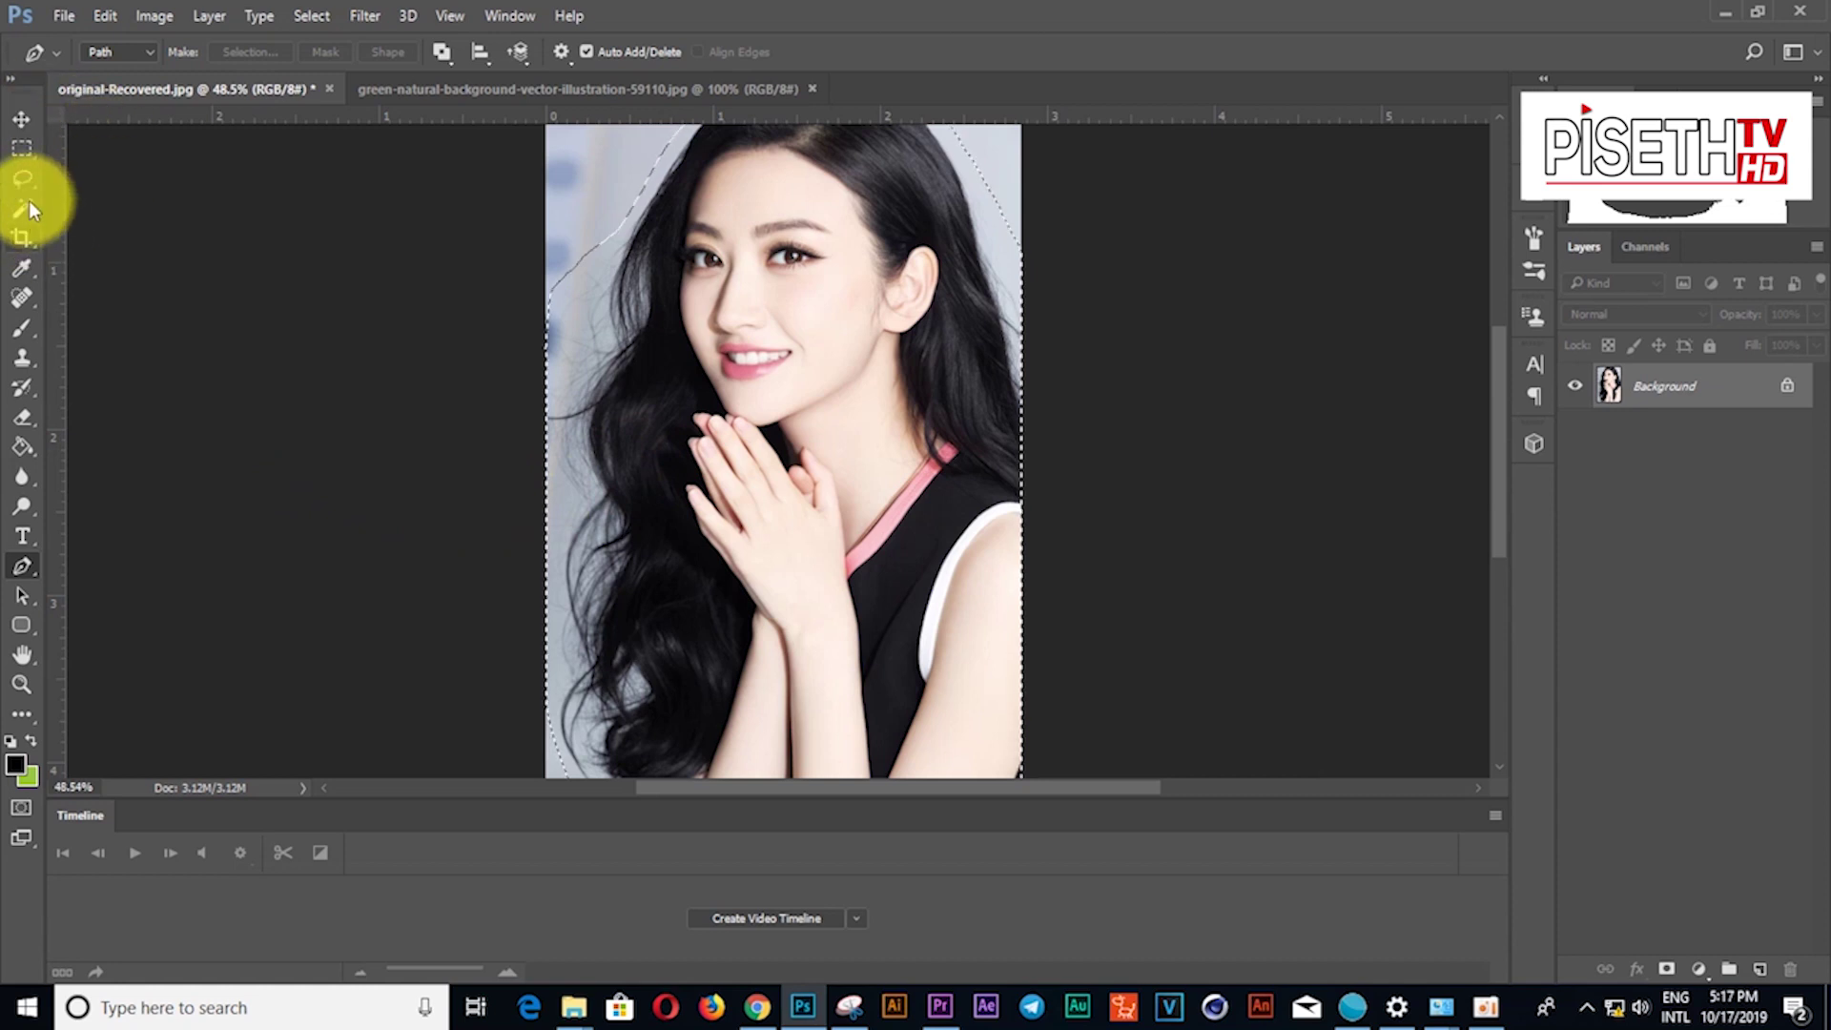
Open Select and Mask, compare the black and overlay previews, and enable Smart Radius at 4 px
click(20, 148)
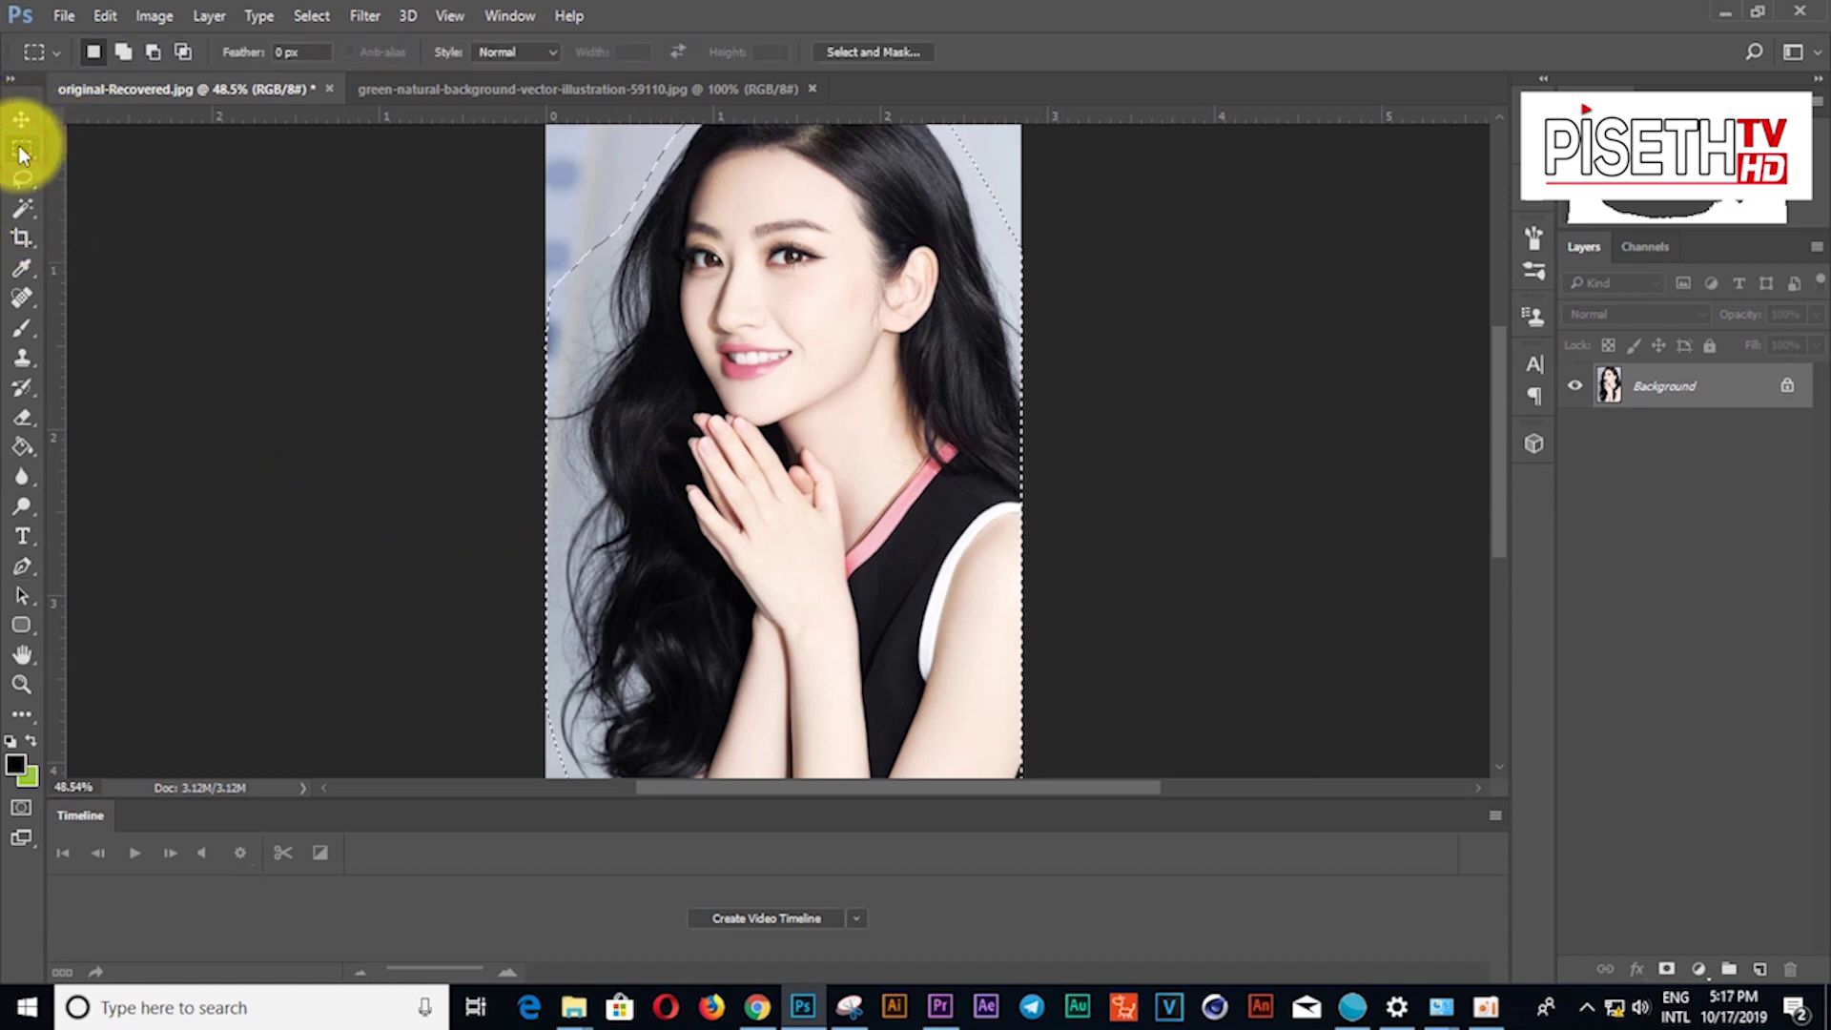
click(877, 49)
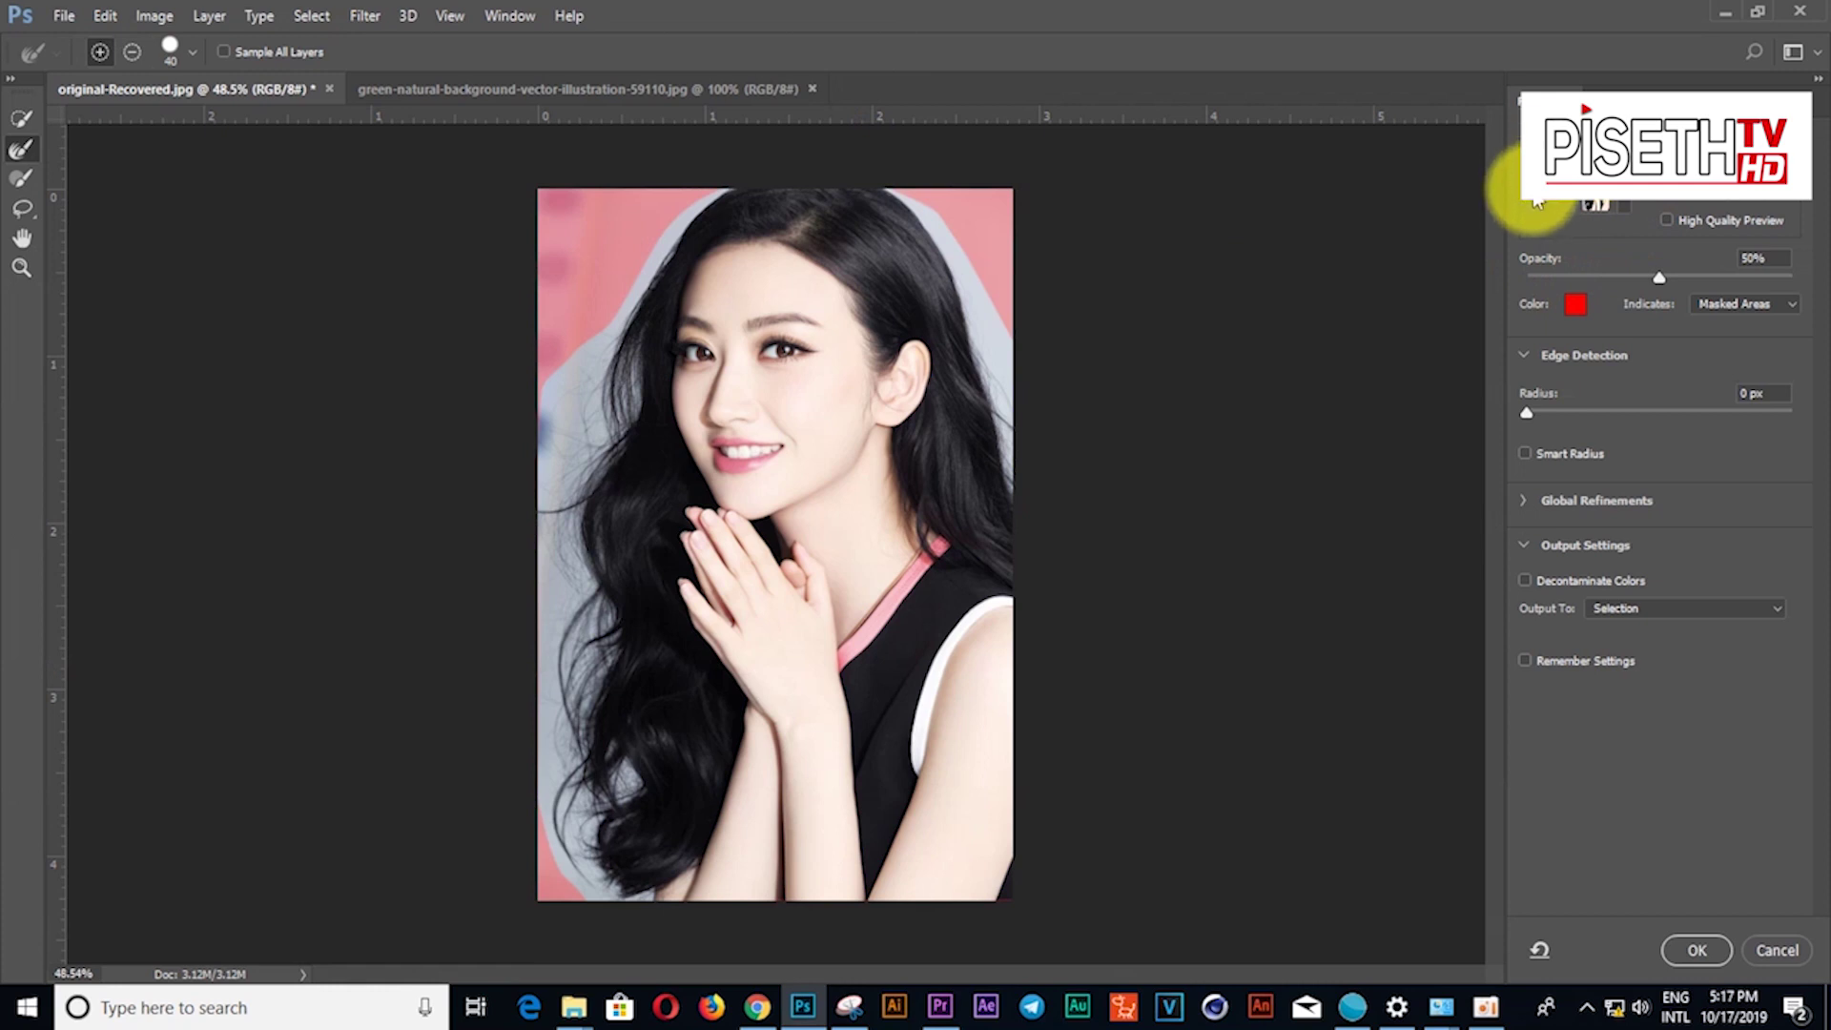
click(1619, 201)
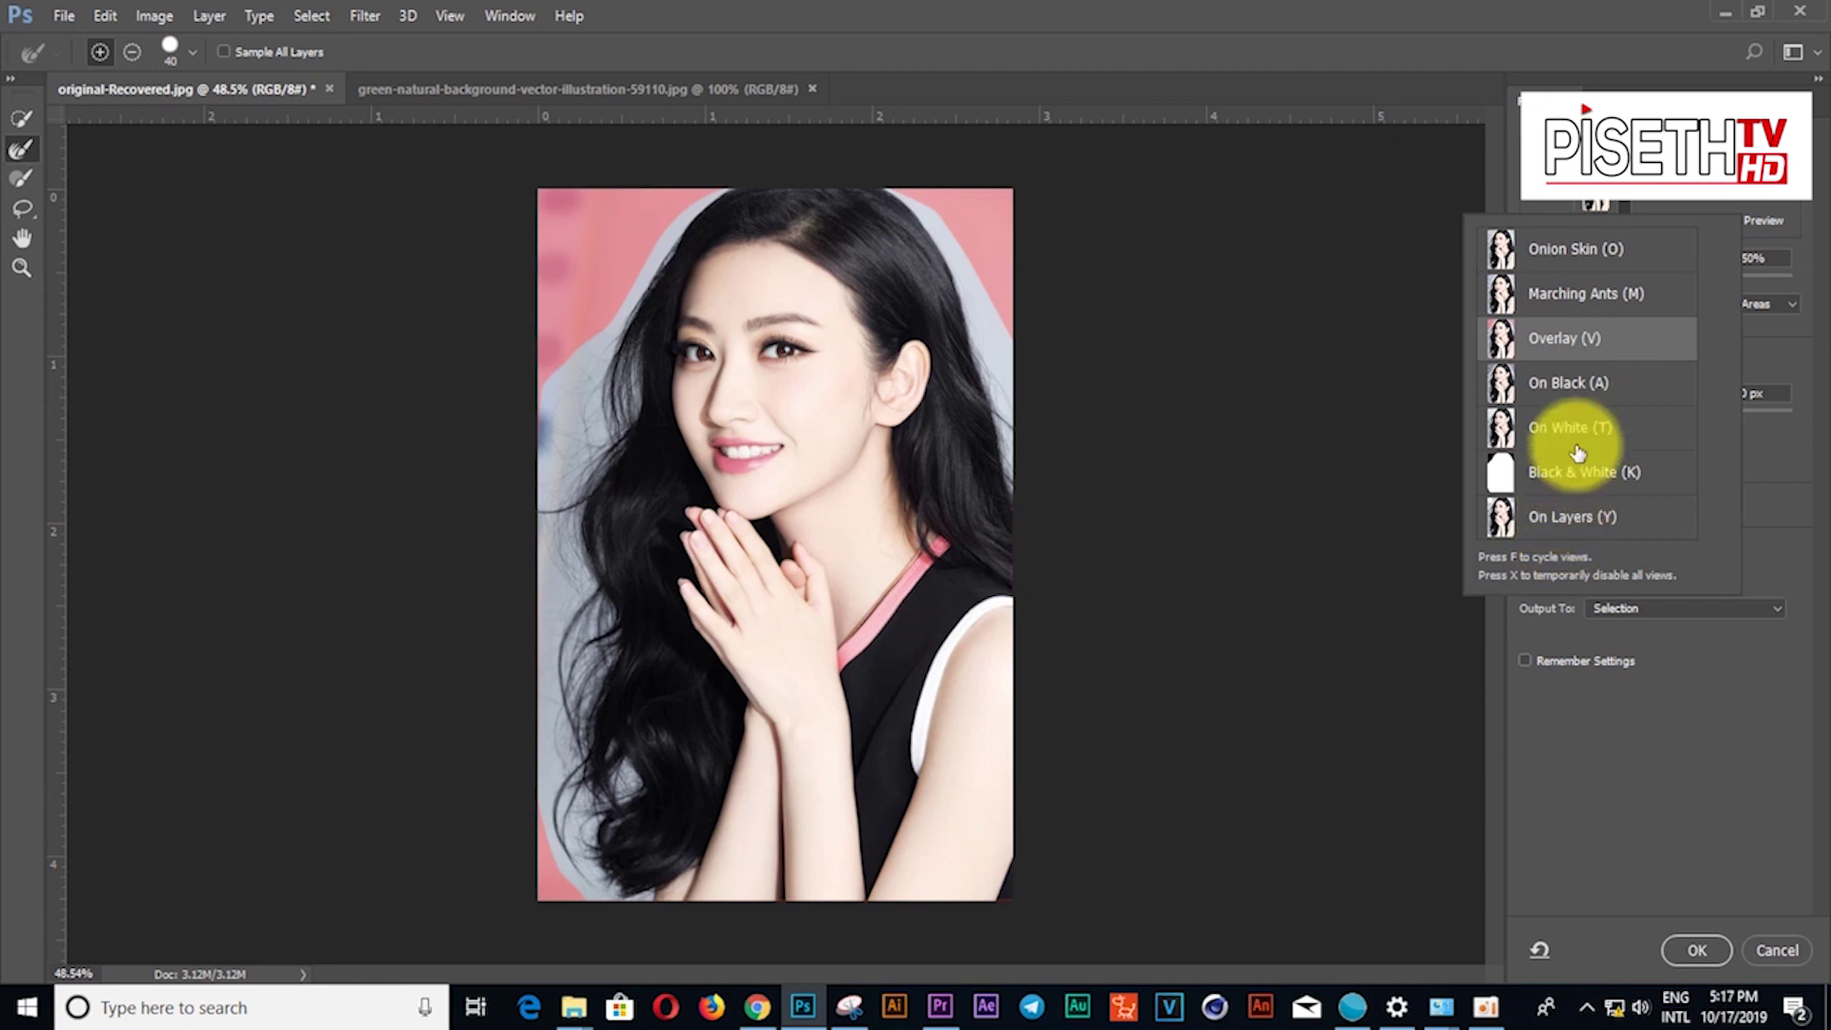
click(1564, 391)
click(1564, 337)
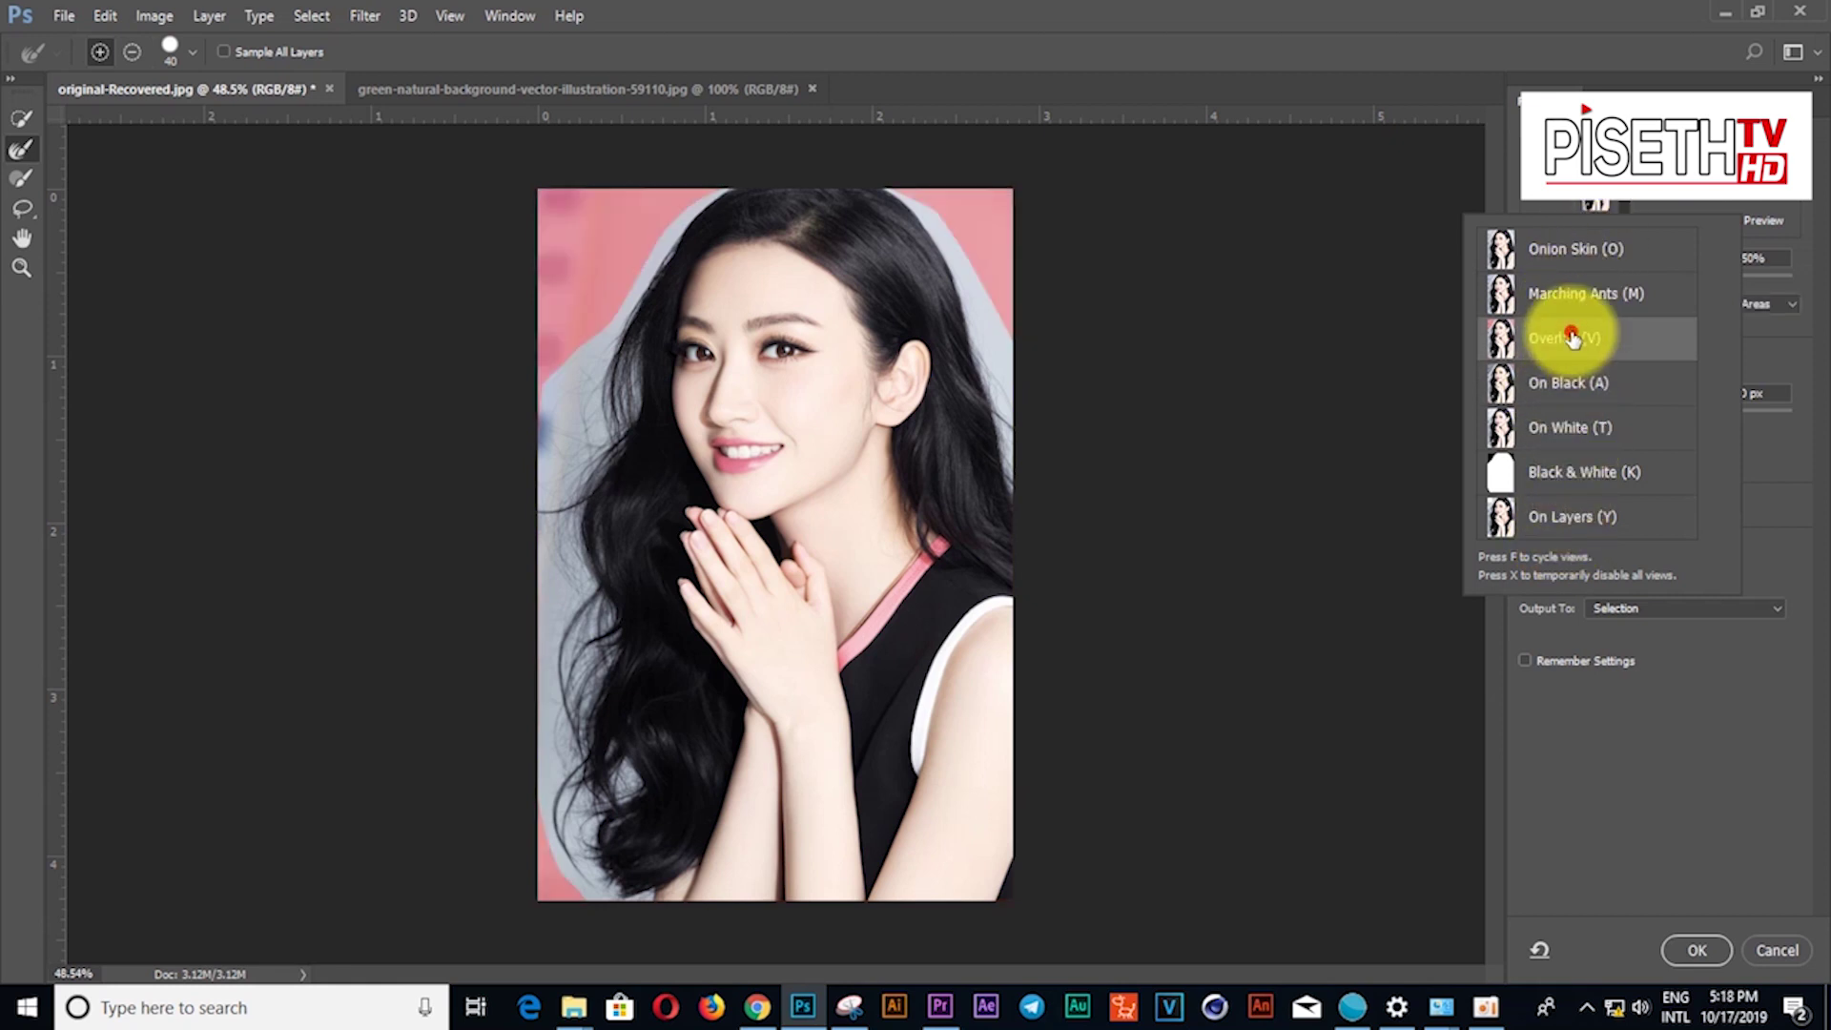
click(1622, 73)
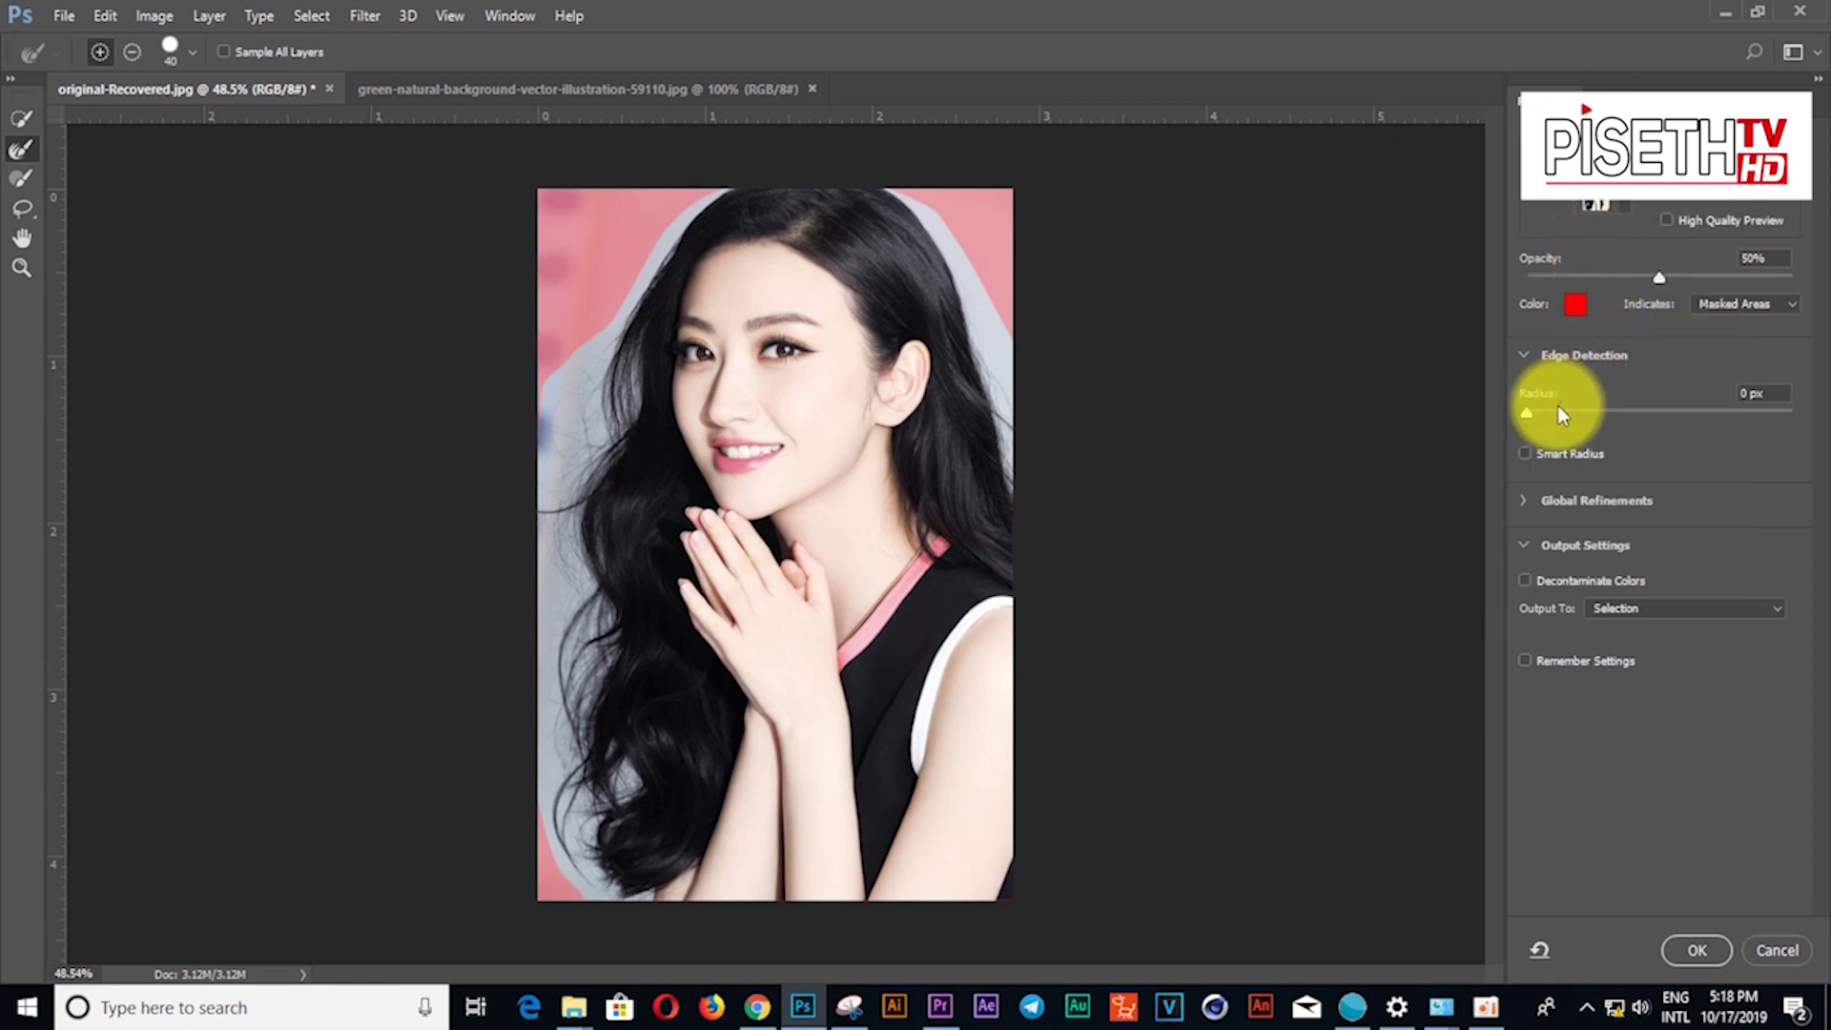
click(1523, 454)
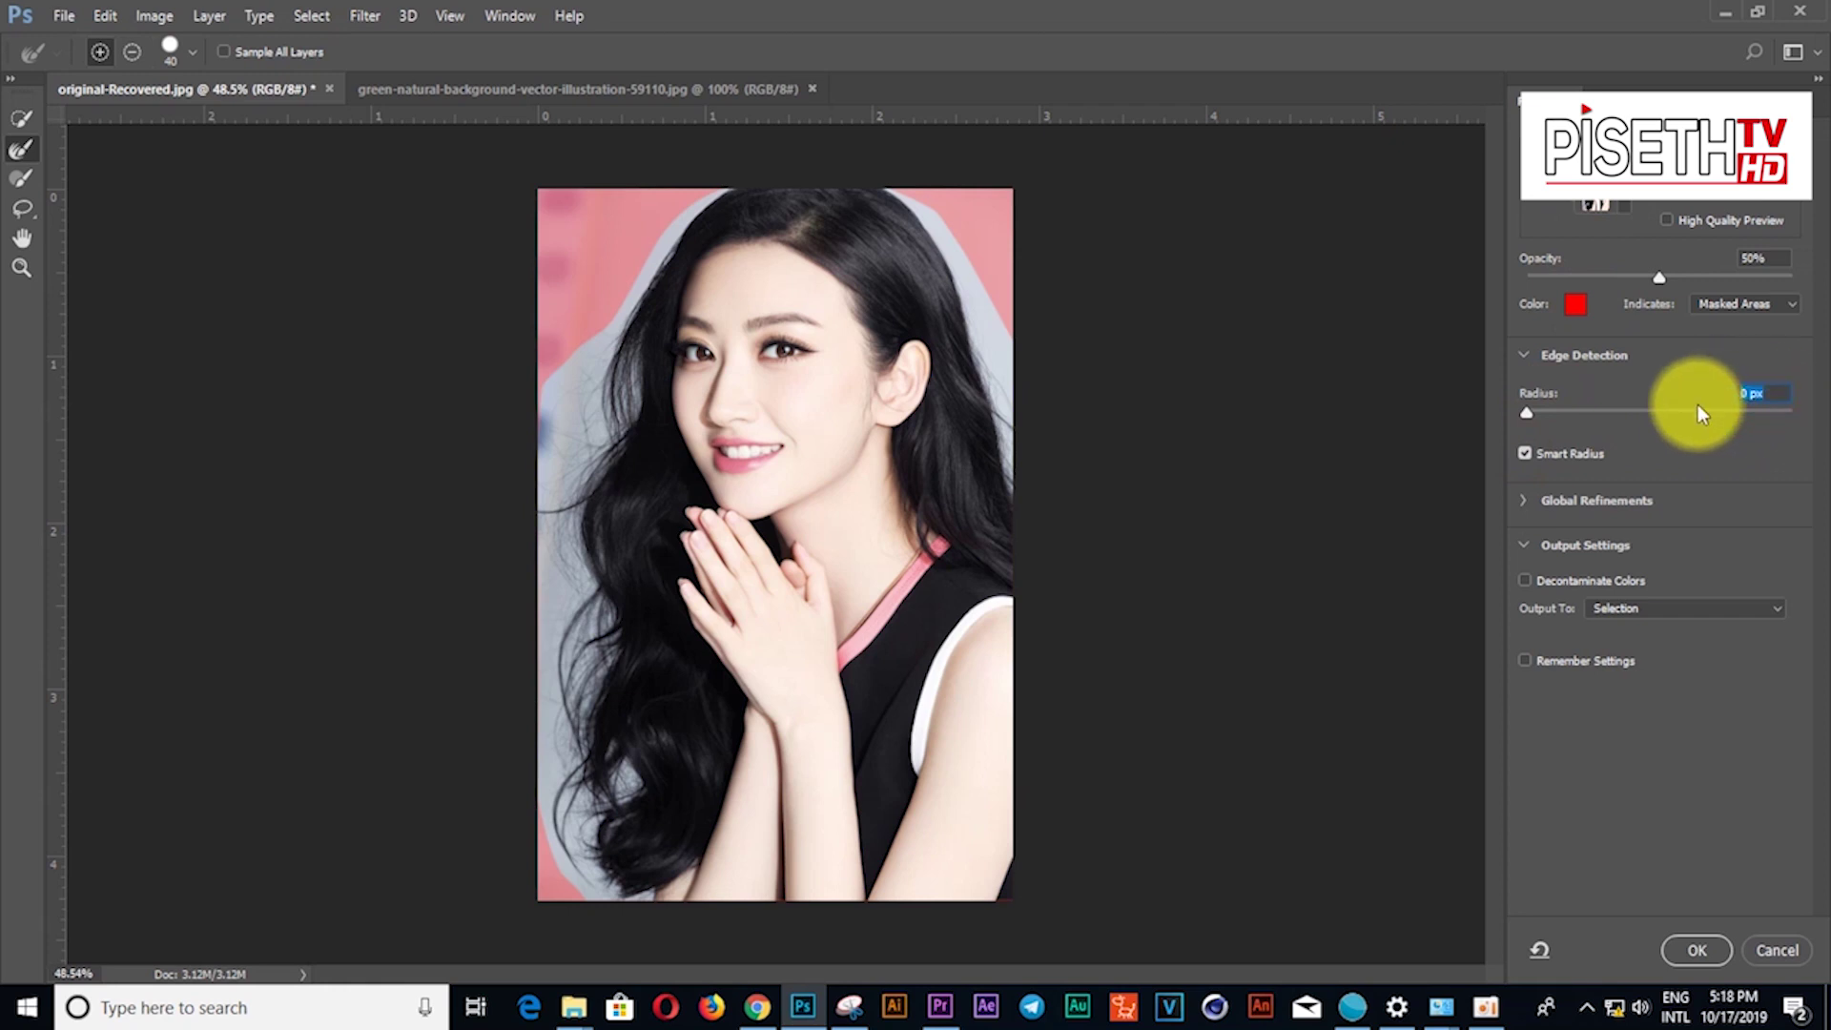
text(4)
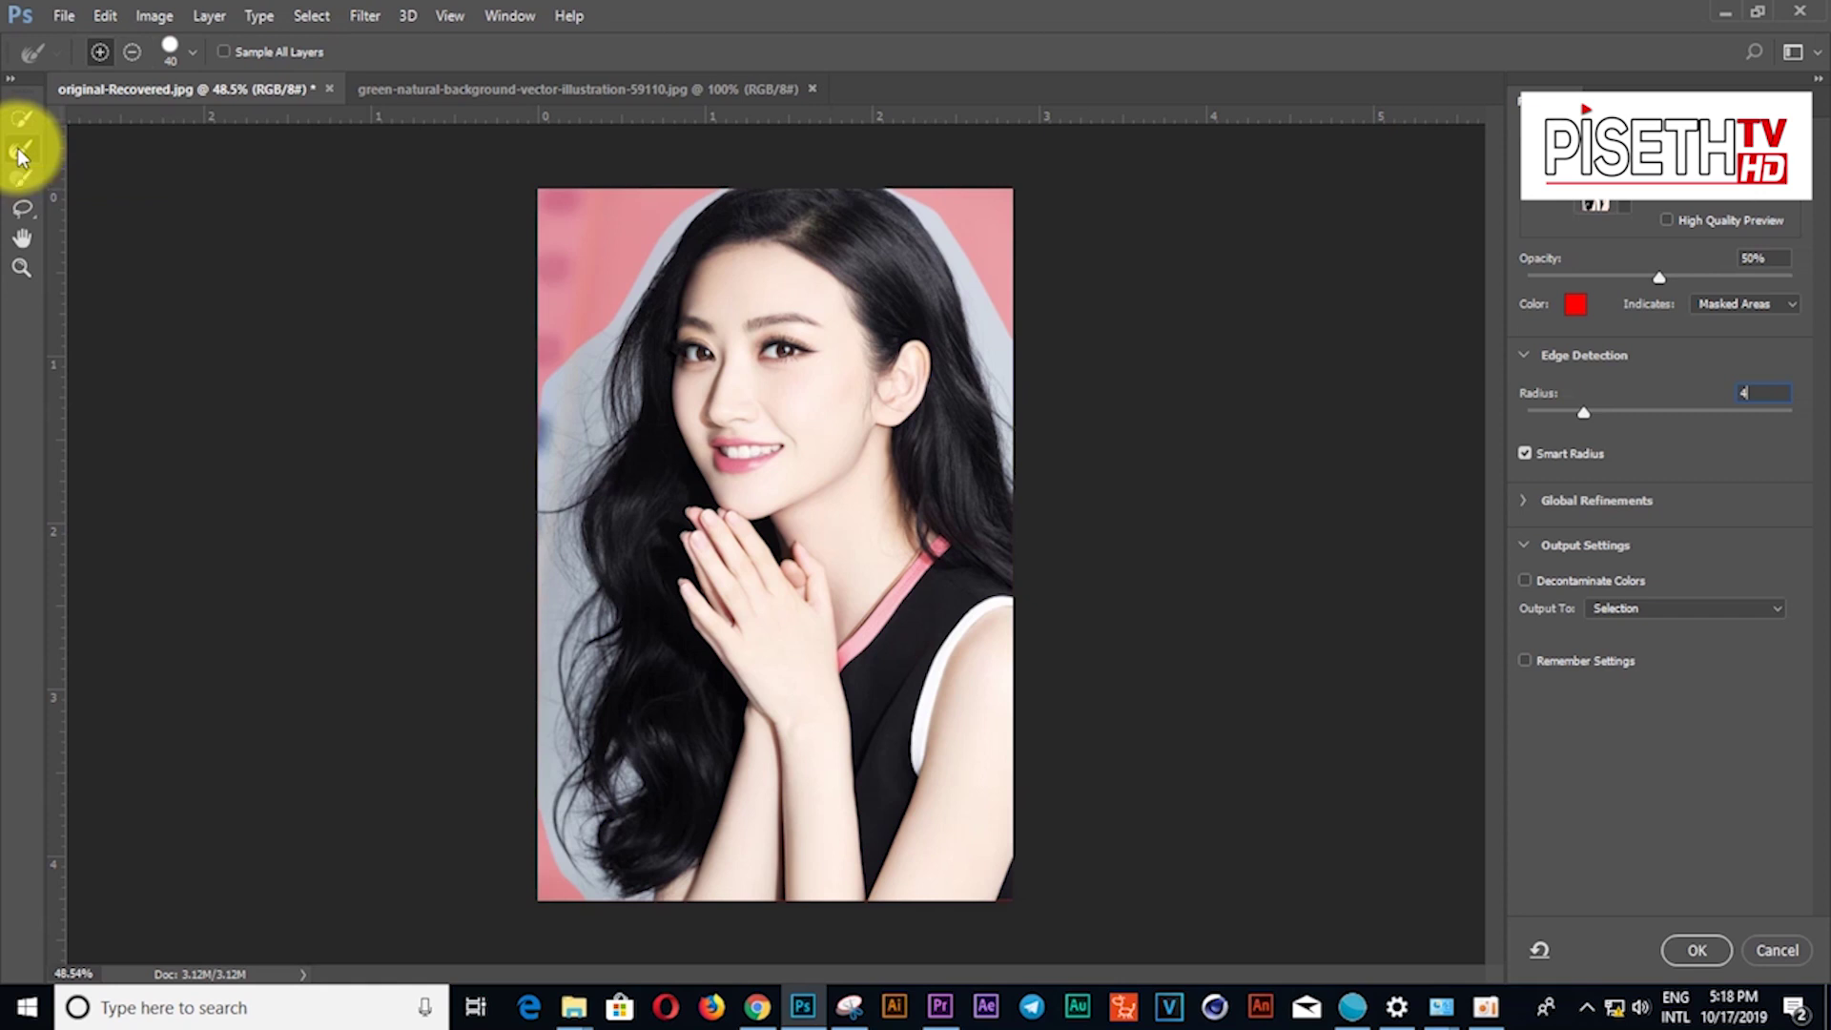
Paint the Refine Edge Brush over the top and left hair edges, enlarging the brush partway
click(24, 120)
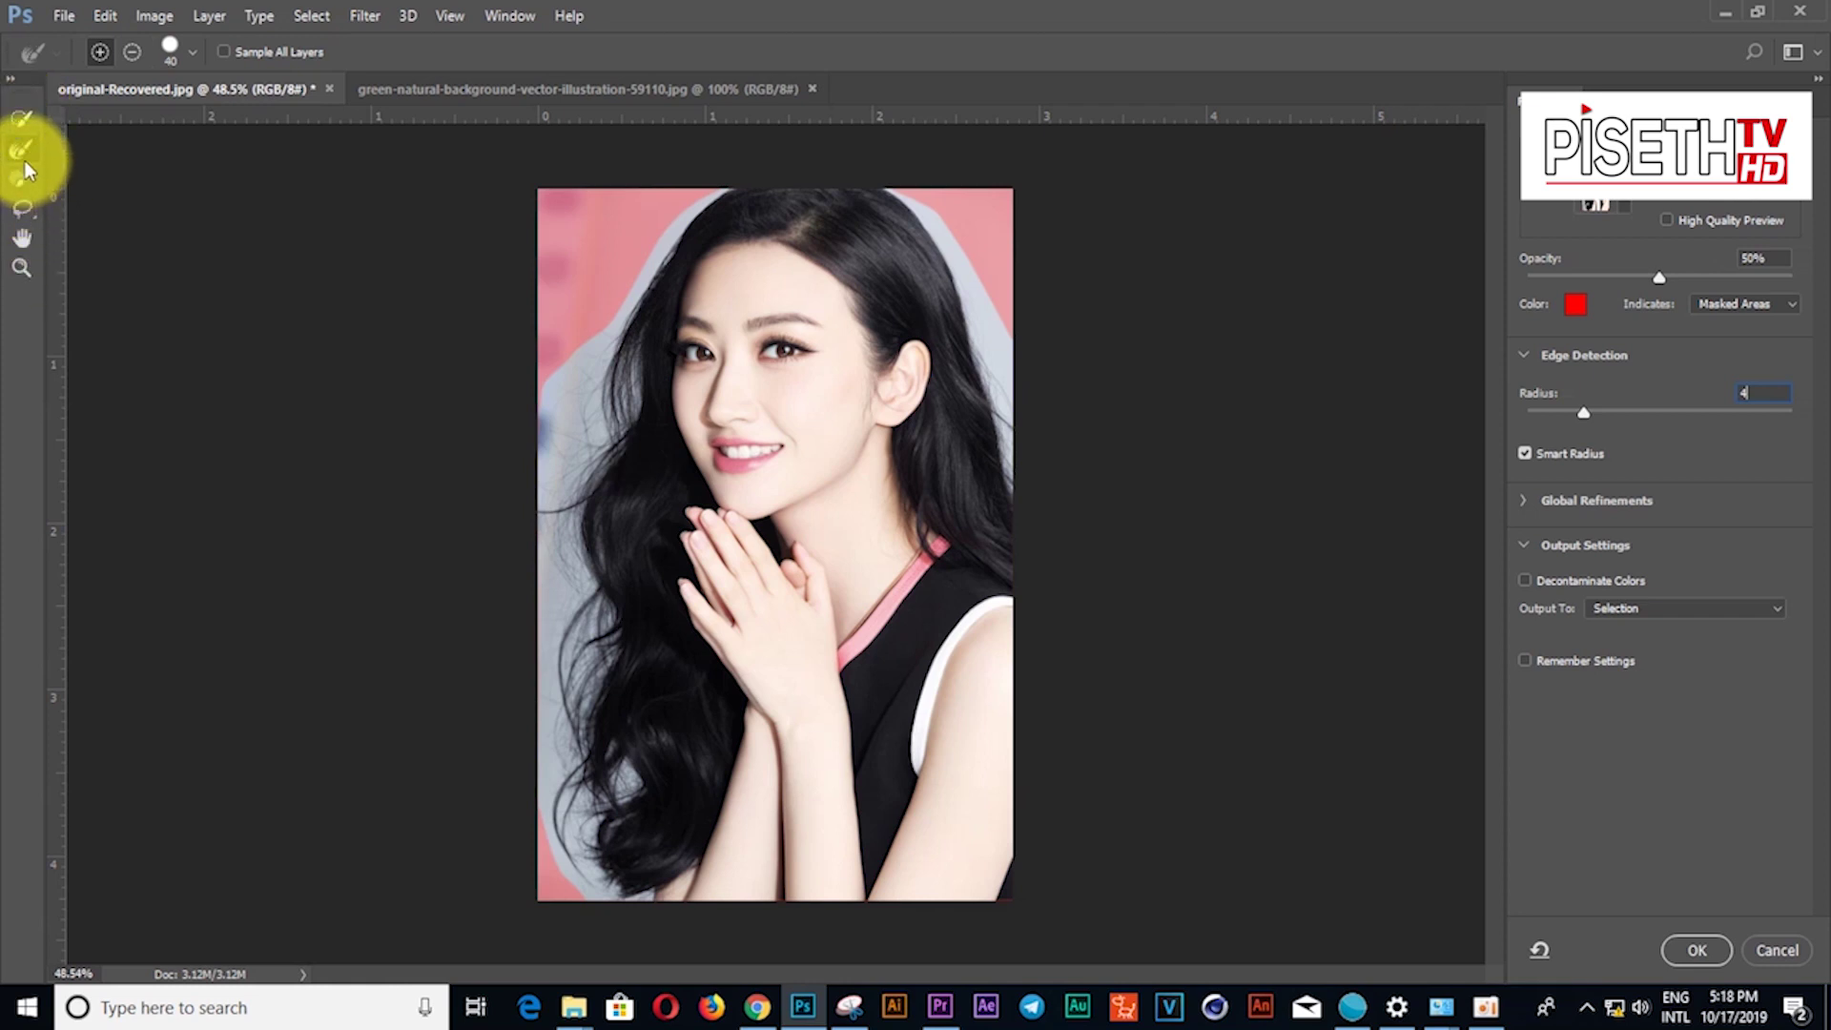
click(23, 151)
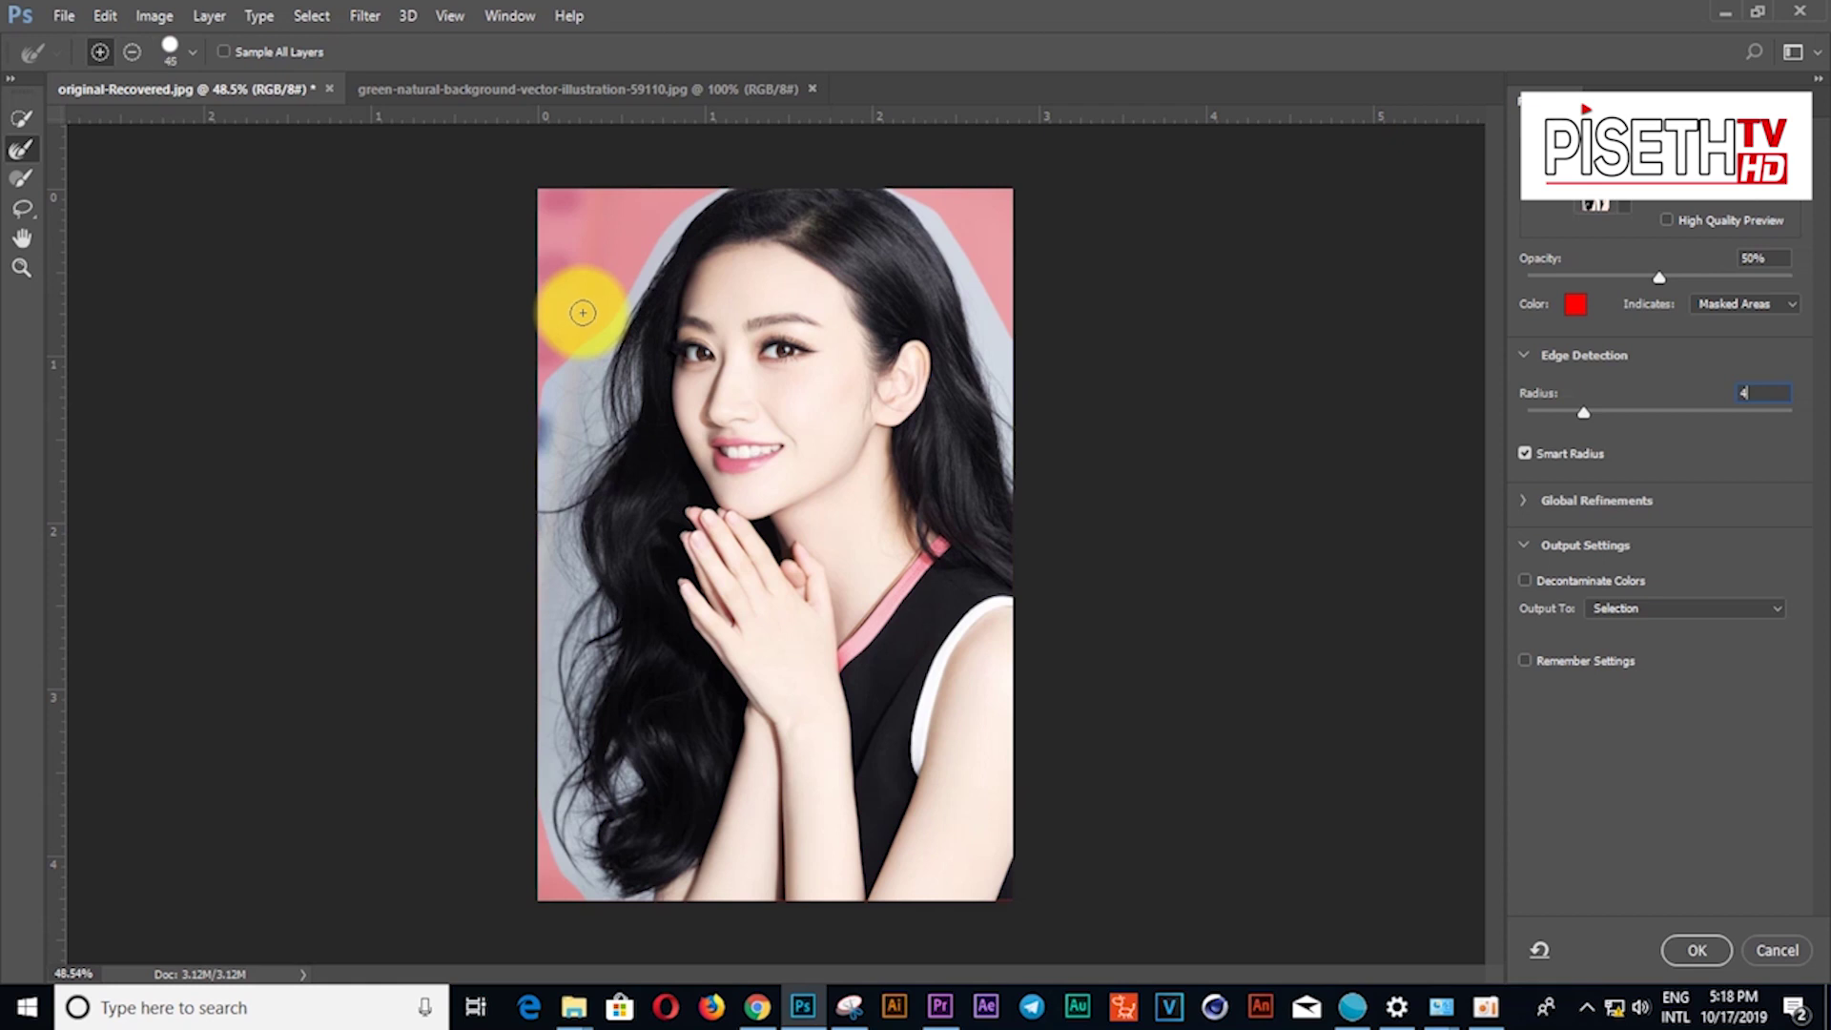
drag(583, 312, 726, 189)
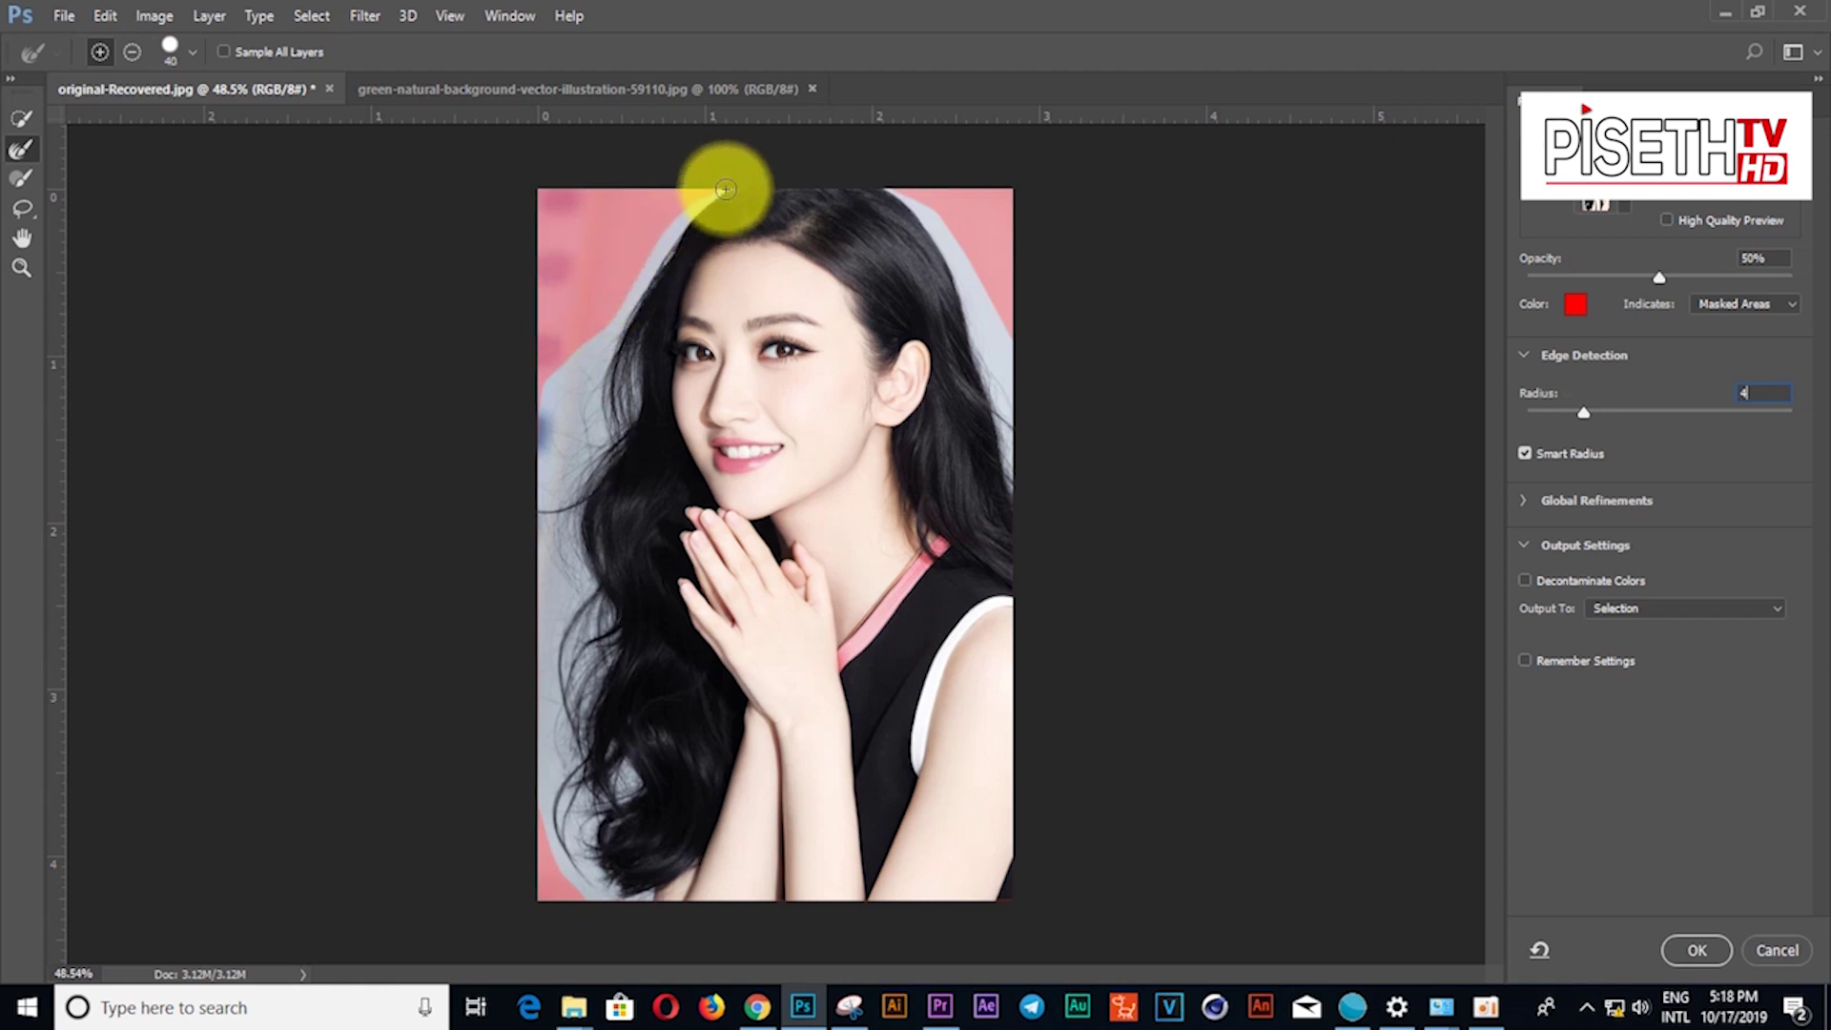
mouse_move(726, 189)
mouse_down()
mouse_move(649, 274)
mouse_move(589, 391)
mouse_up()
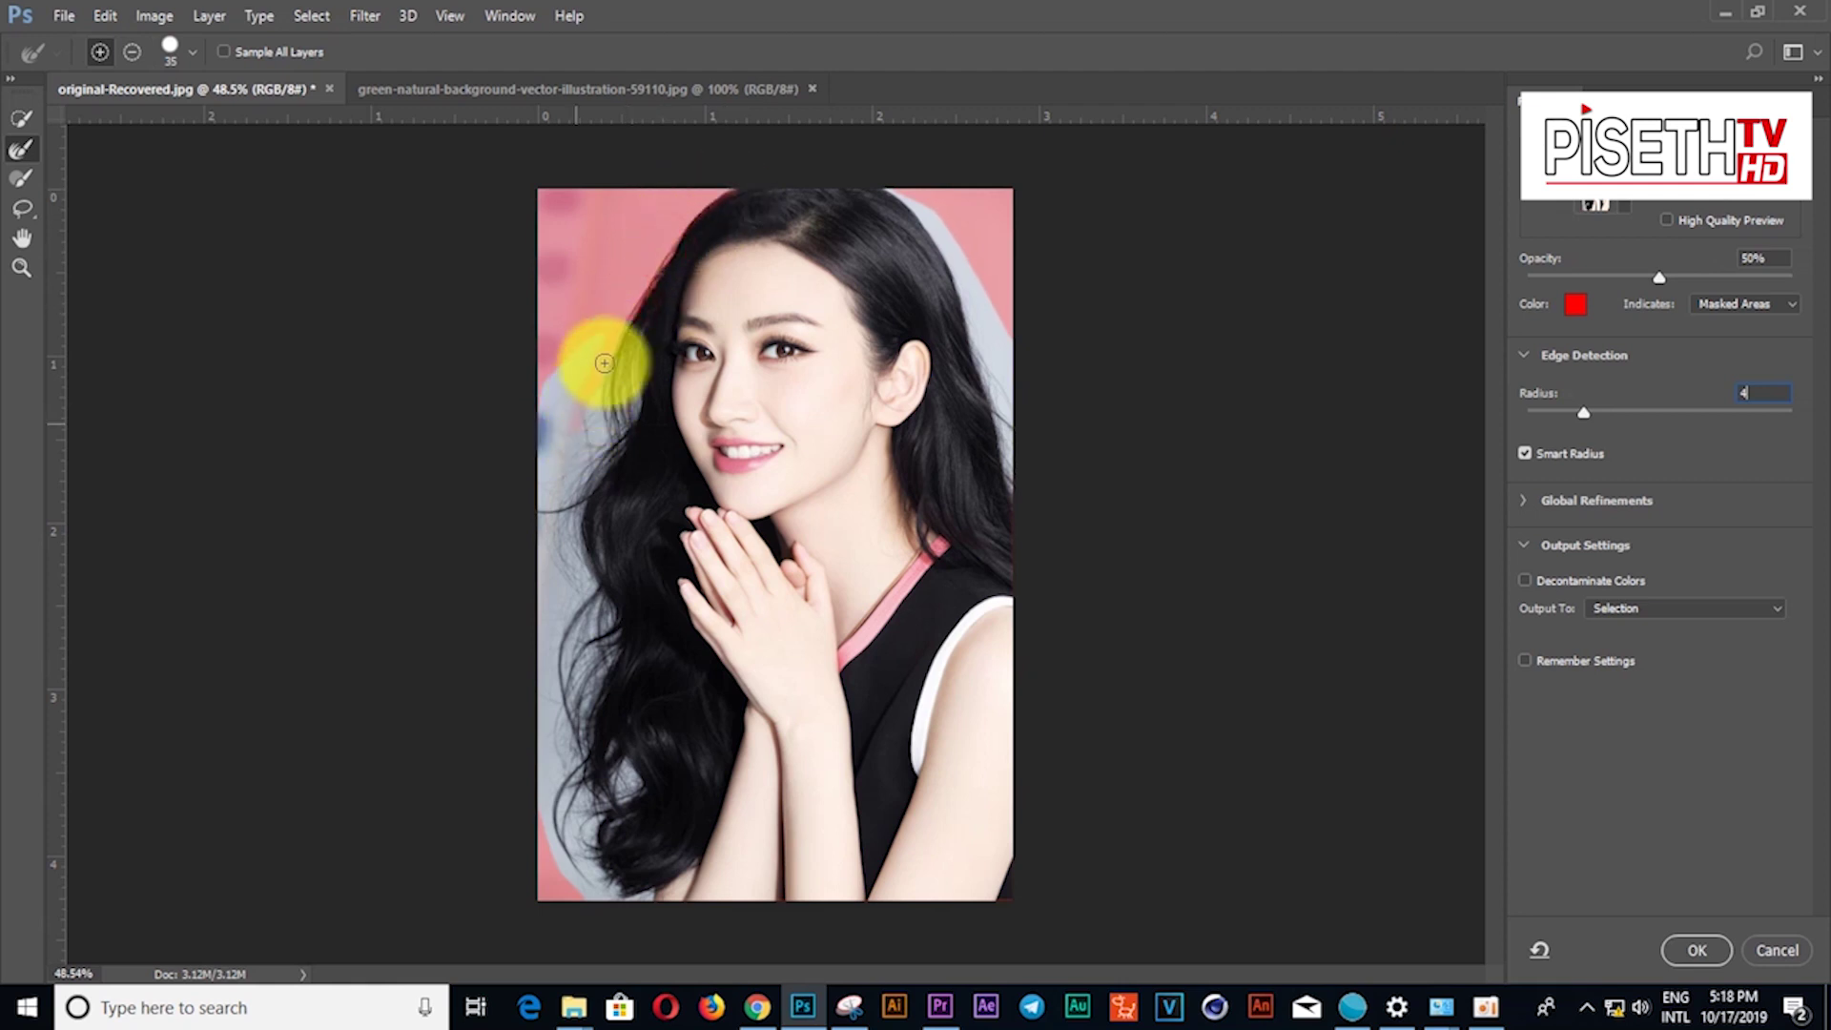
mouse_move(588, 394)
mouse_down()
mouse_move(592, 368)
mouse_move(572, 397)
mouse_move(579, 359)
mouse_move(552, 470)
mouse_move(552, 388)
mouse_move(543, 495)
mouse_move(529, 468)
mouse_move(589, 388)
mouse_move(588, 429)
mouse_move(604, 421)
mouse_move(624, 323)
mouse_move(613, 429)
mouse_move(584, 449)
mouse_move(558, 573)
mouse_move(552, 490)
mouse_move(544, 605)
mouse_move(597, 449)
mouse_move(589, 551)
mouse_up()
key(bracketright)
key(bracketright)
mouse_move(574, 545)
mouse_down()
mouse_move(558, 771)
mouse_move(551, 613)
mouse_move(559, 776)
mouse_move(547, 735)
mouse_move(566, 868)
mouse_move(601, 906)
mouse_move(592, 756)
mouse_move(576, 826)
mouse_move(602, 857)
mouse_move(621, 780)
mouse_move(601, 809)
mouse_move(633, 776)
mouse_move(603, 694)
mouse_move(592, 735)
mouse_up()
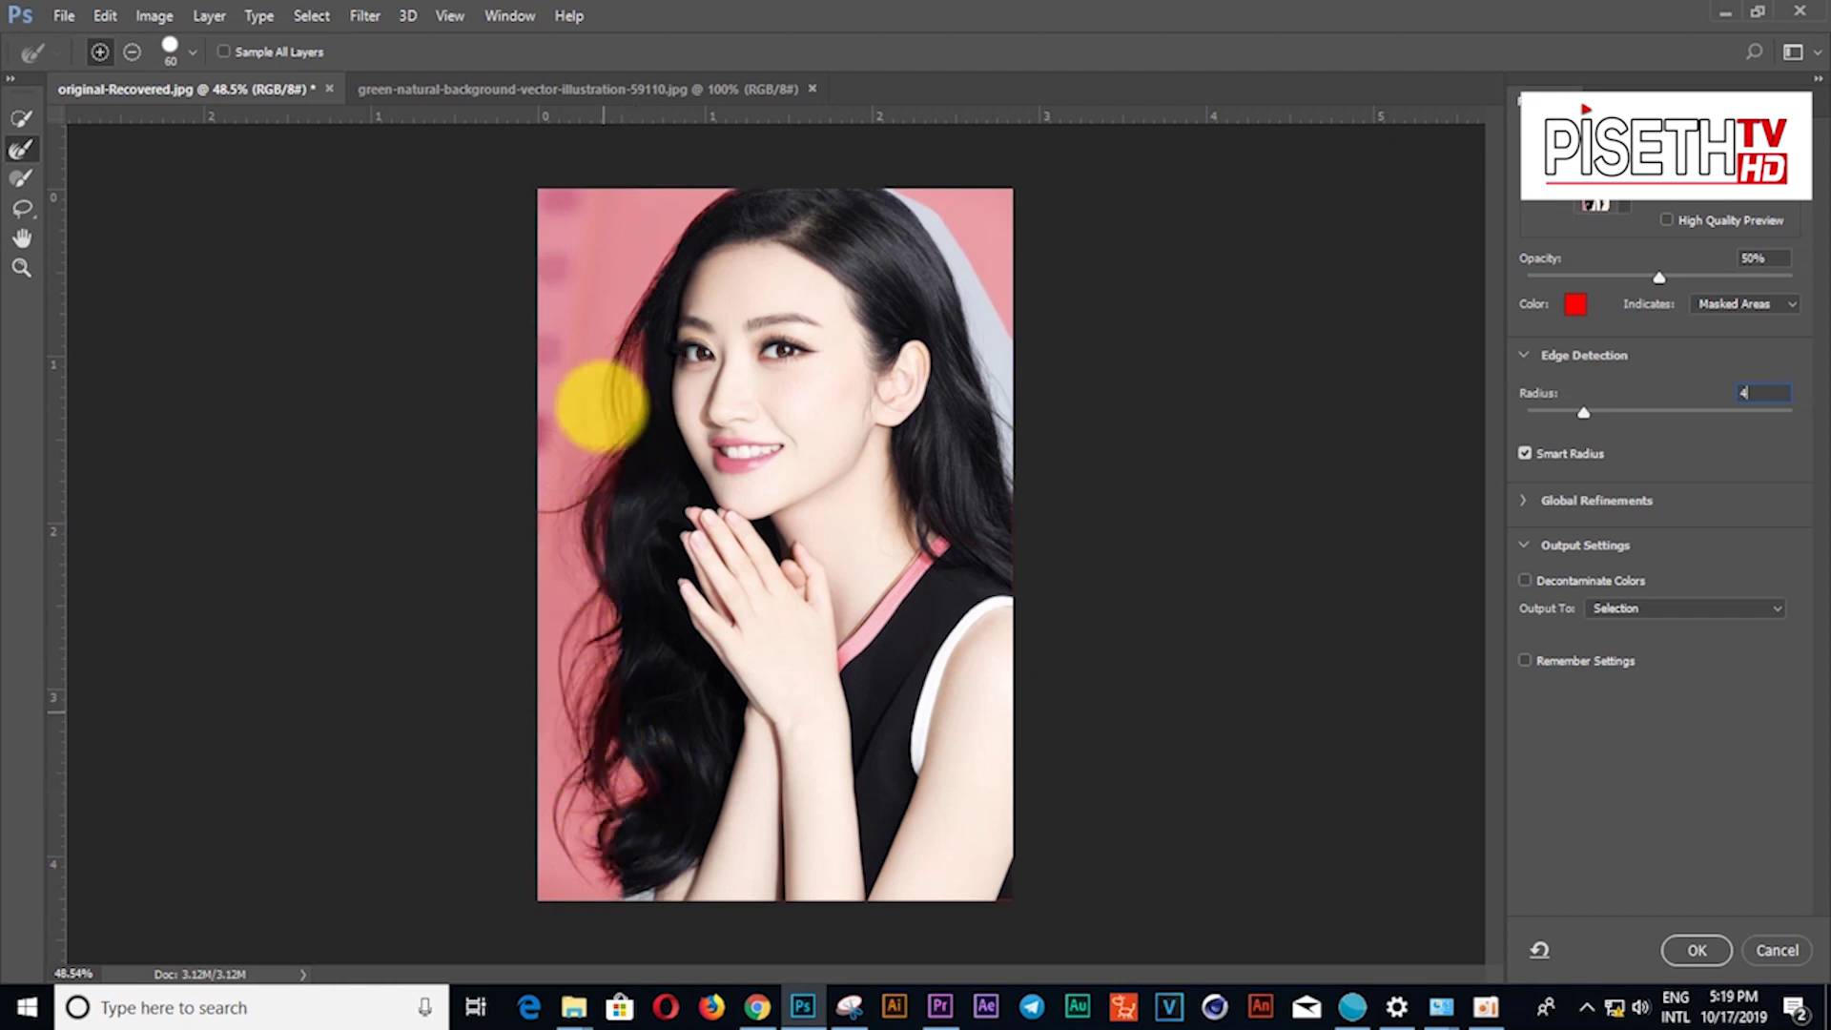
mouse_move(589, 431)
mouse_down()
mouse_move(559, 585)
mouse_move(634, 879)
mouse_move(589, 894)
mouse_move(1125, 728)
mouse_move(1111, 369)
mouse_move(1030, 409)
mouse_move(858, 192)
mouse_move(883, 180)
mouse_move(1009, 355)
mouse_move(1018, 519)
mouse_move(962, 303)
mouse_move(981, 306)
mouse_move(1001, 409)
mouse_move(1006, 344)
mouse_move(932, 197)
mouse_move(887, 180)
mouse_move(940, 248)
mouse_move(956, 191)
mouse_move(964, 470)
mouse_move(992, 485)
mouse_move(963, 485)
mouse_up()
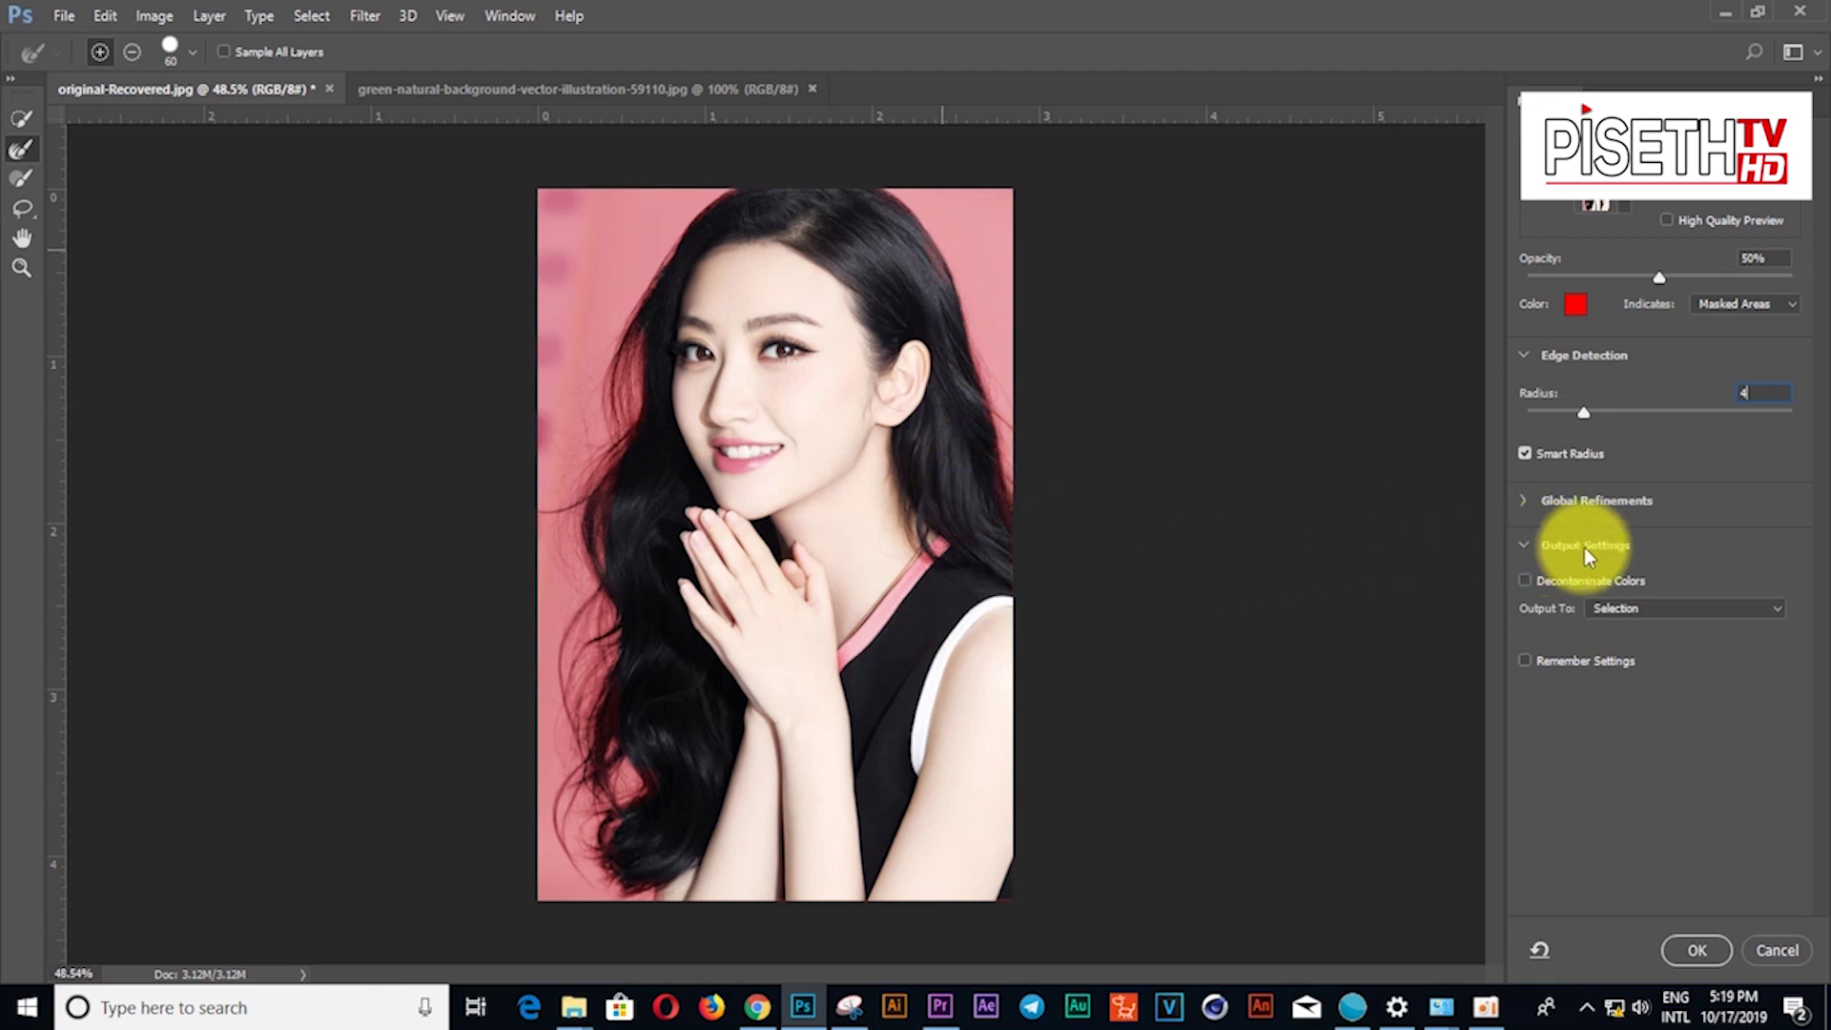
Enable Decontaminate Colors, output to New Layer with Layer Mask, and apply the refinement
click(1542, 581)
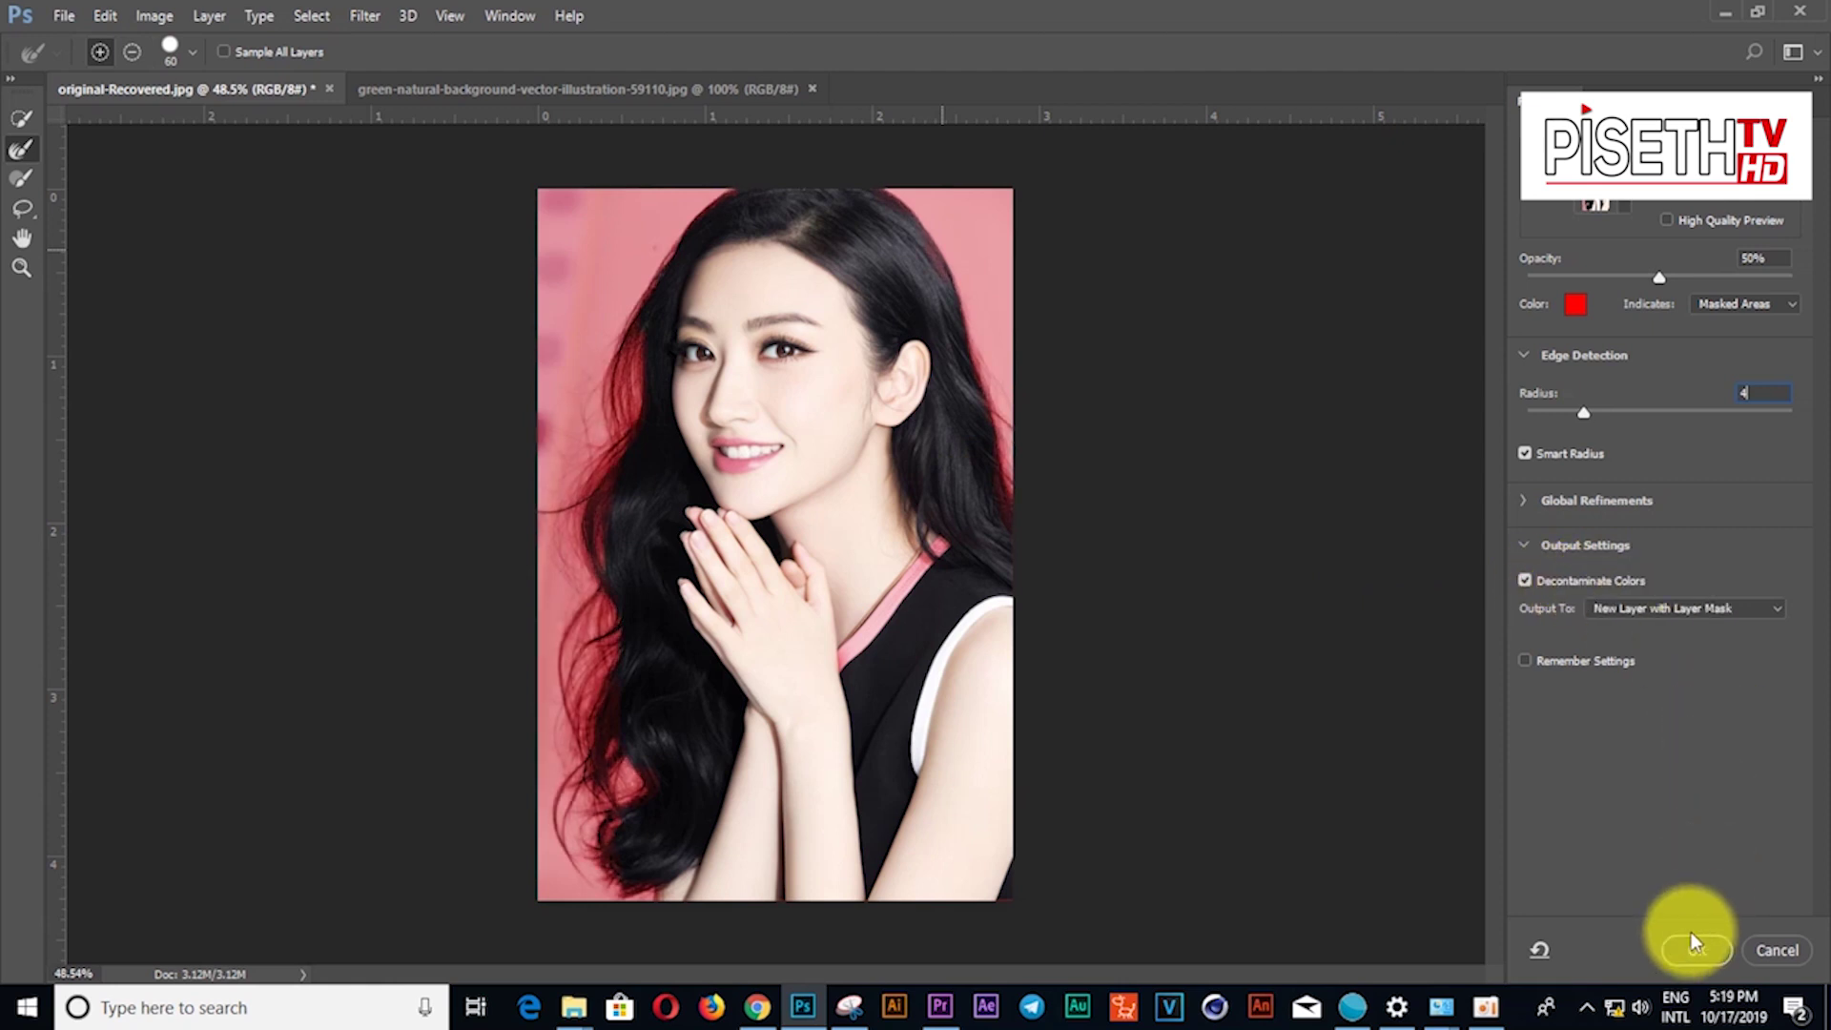
click(1718, 615)
click(1702, 616)
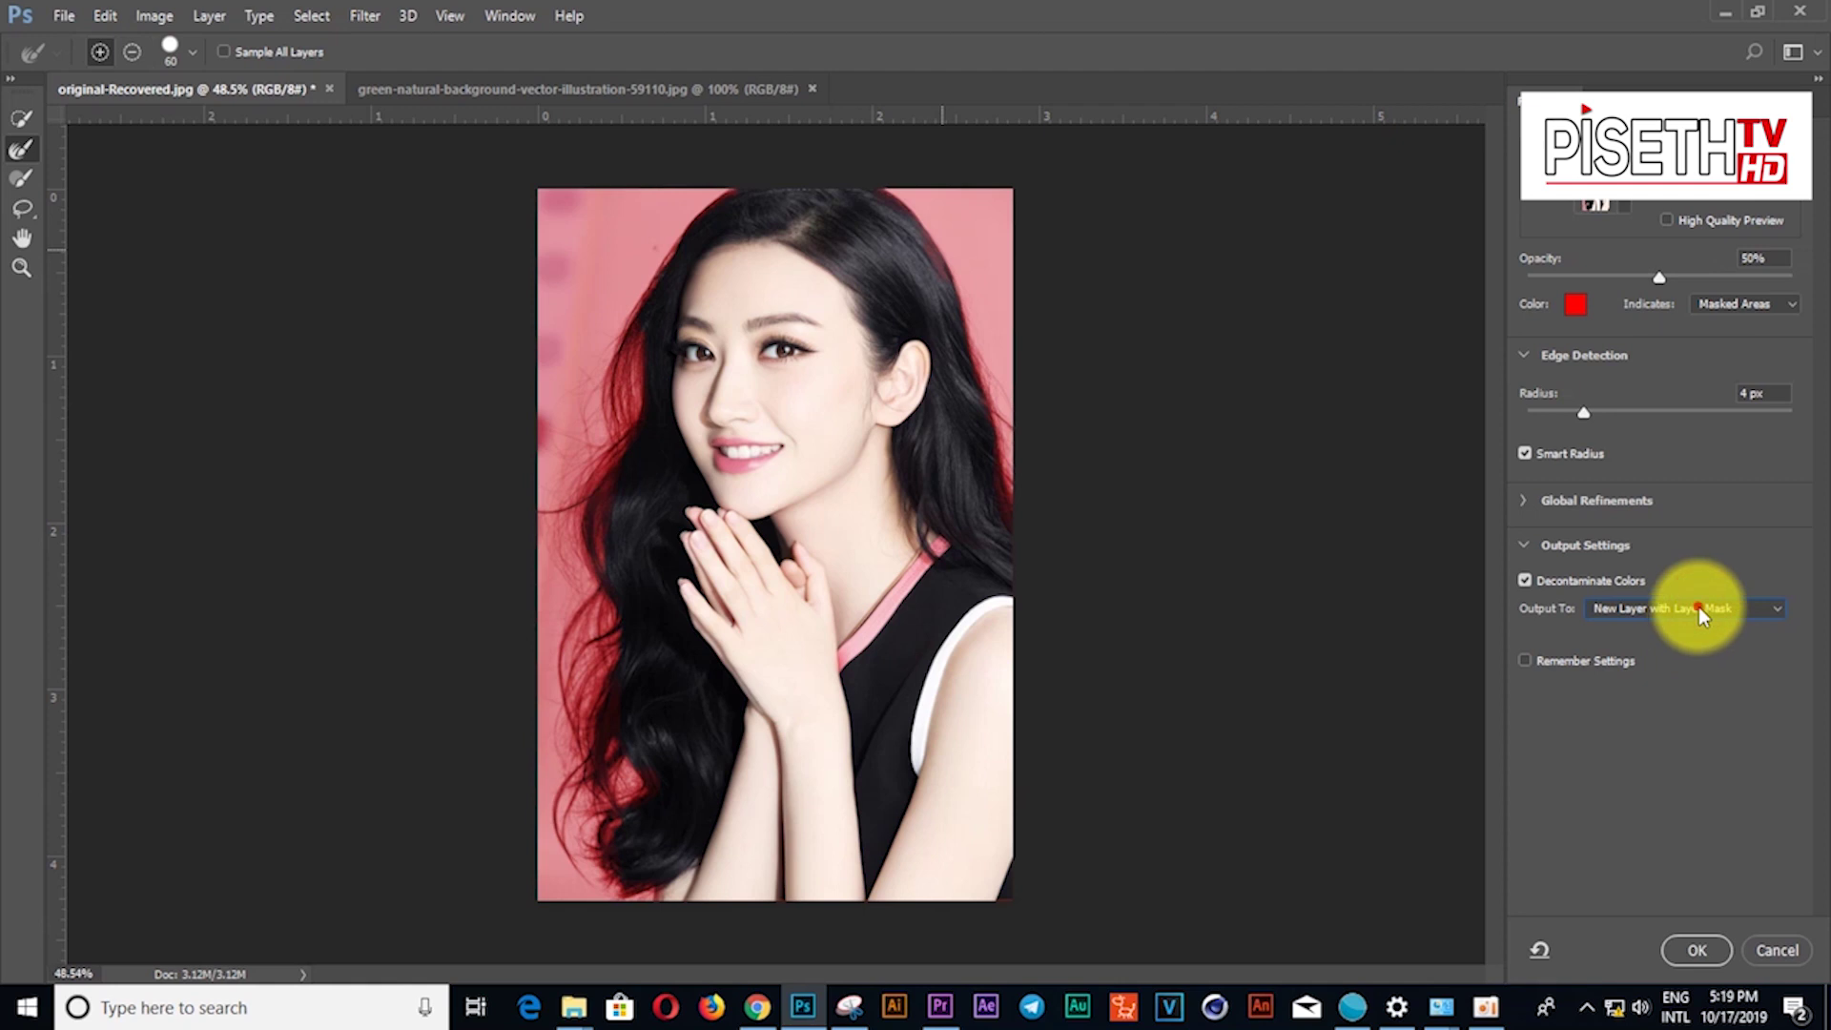
click(1698, 608)
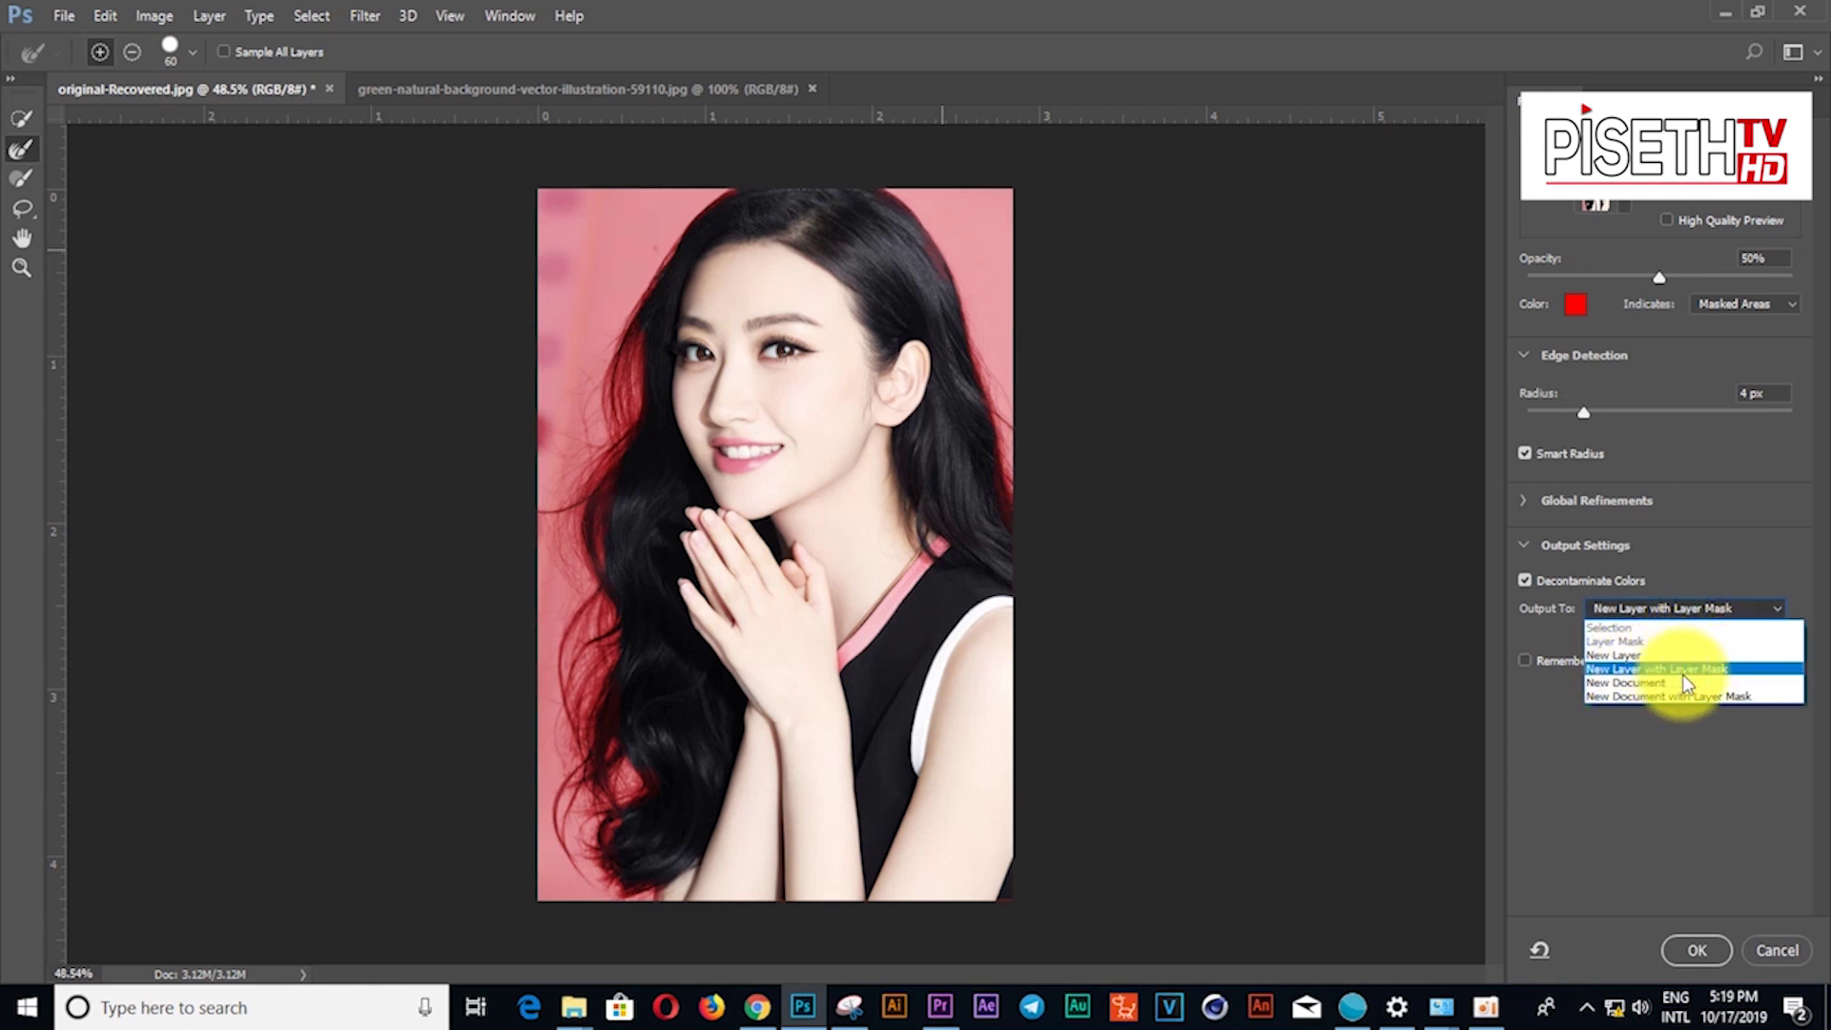
click(1678, 668)
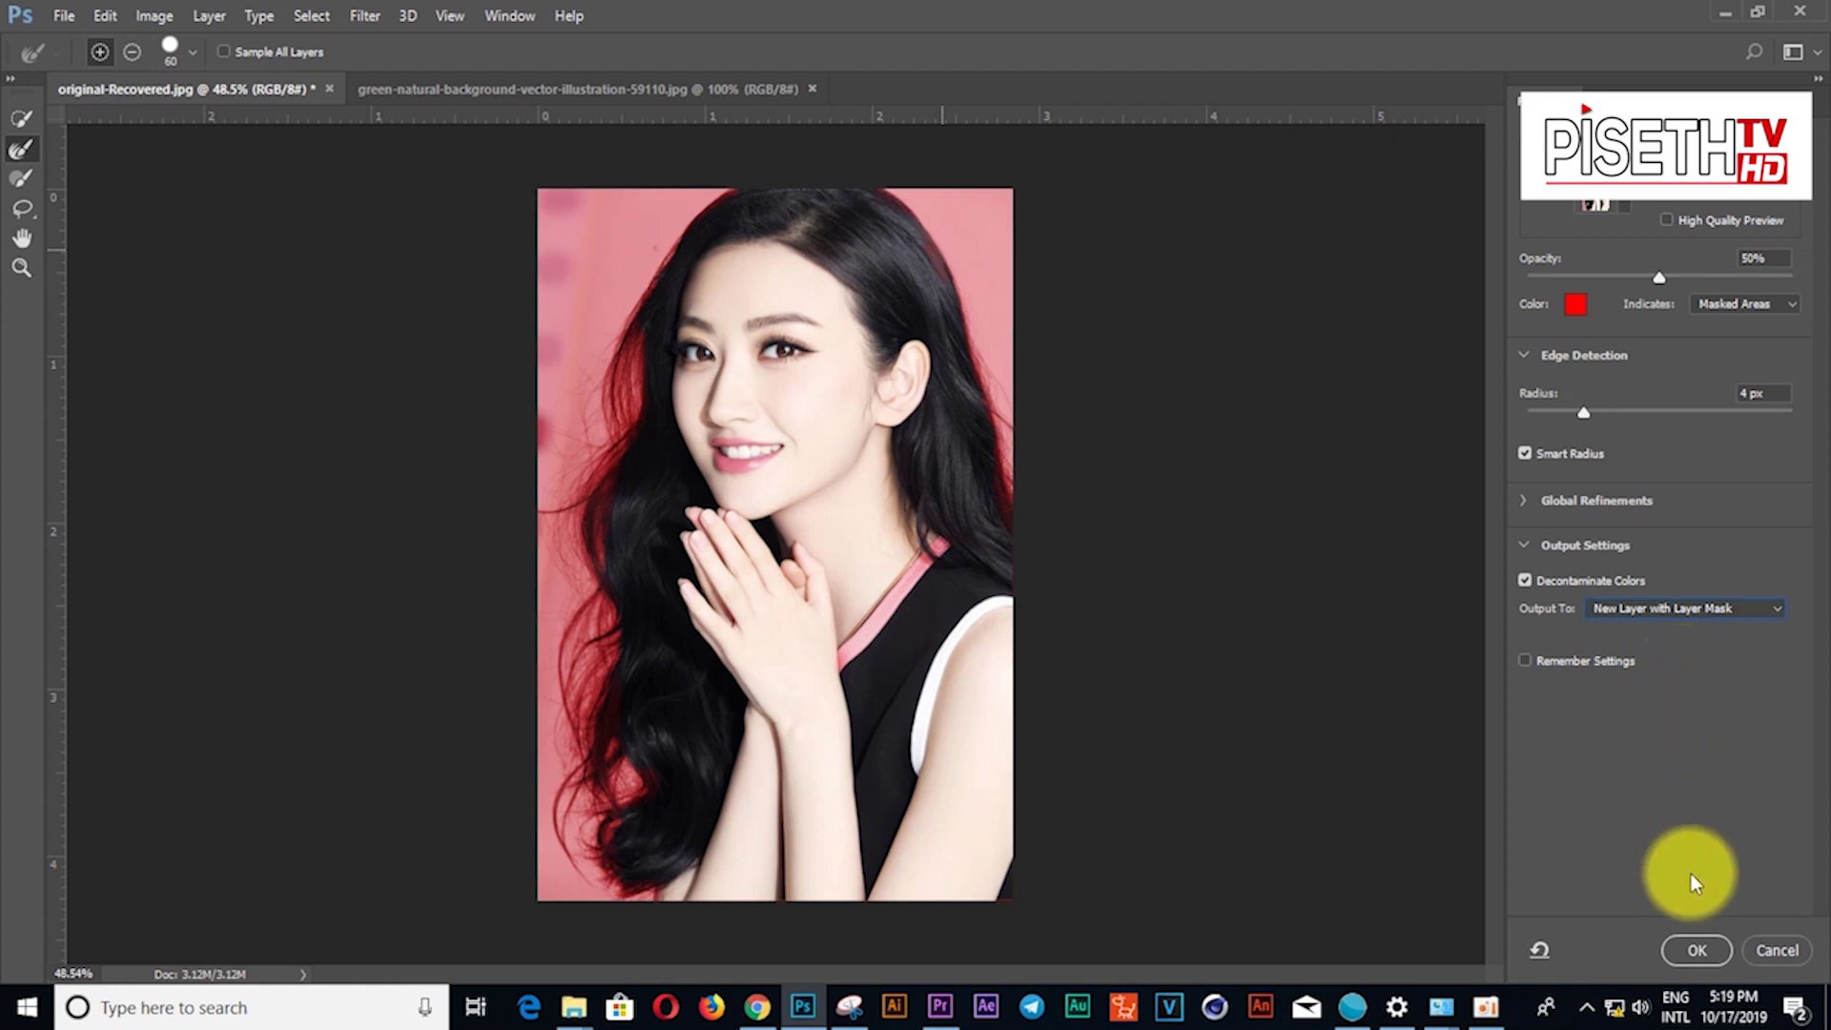
click(1695, 950)
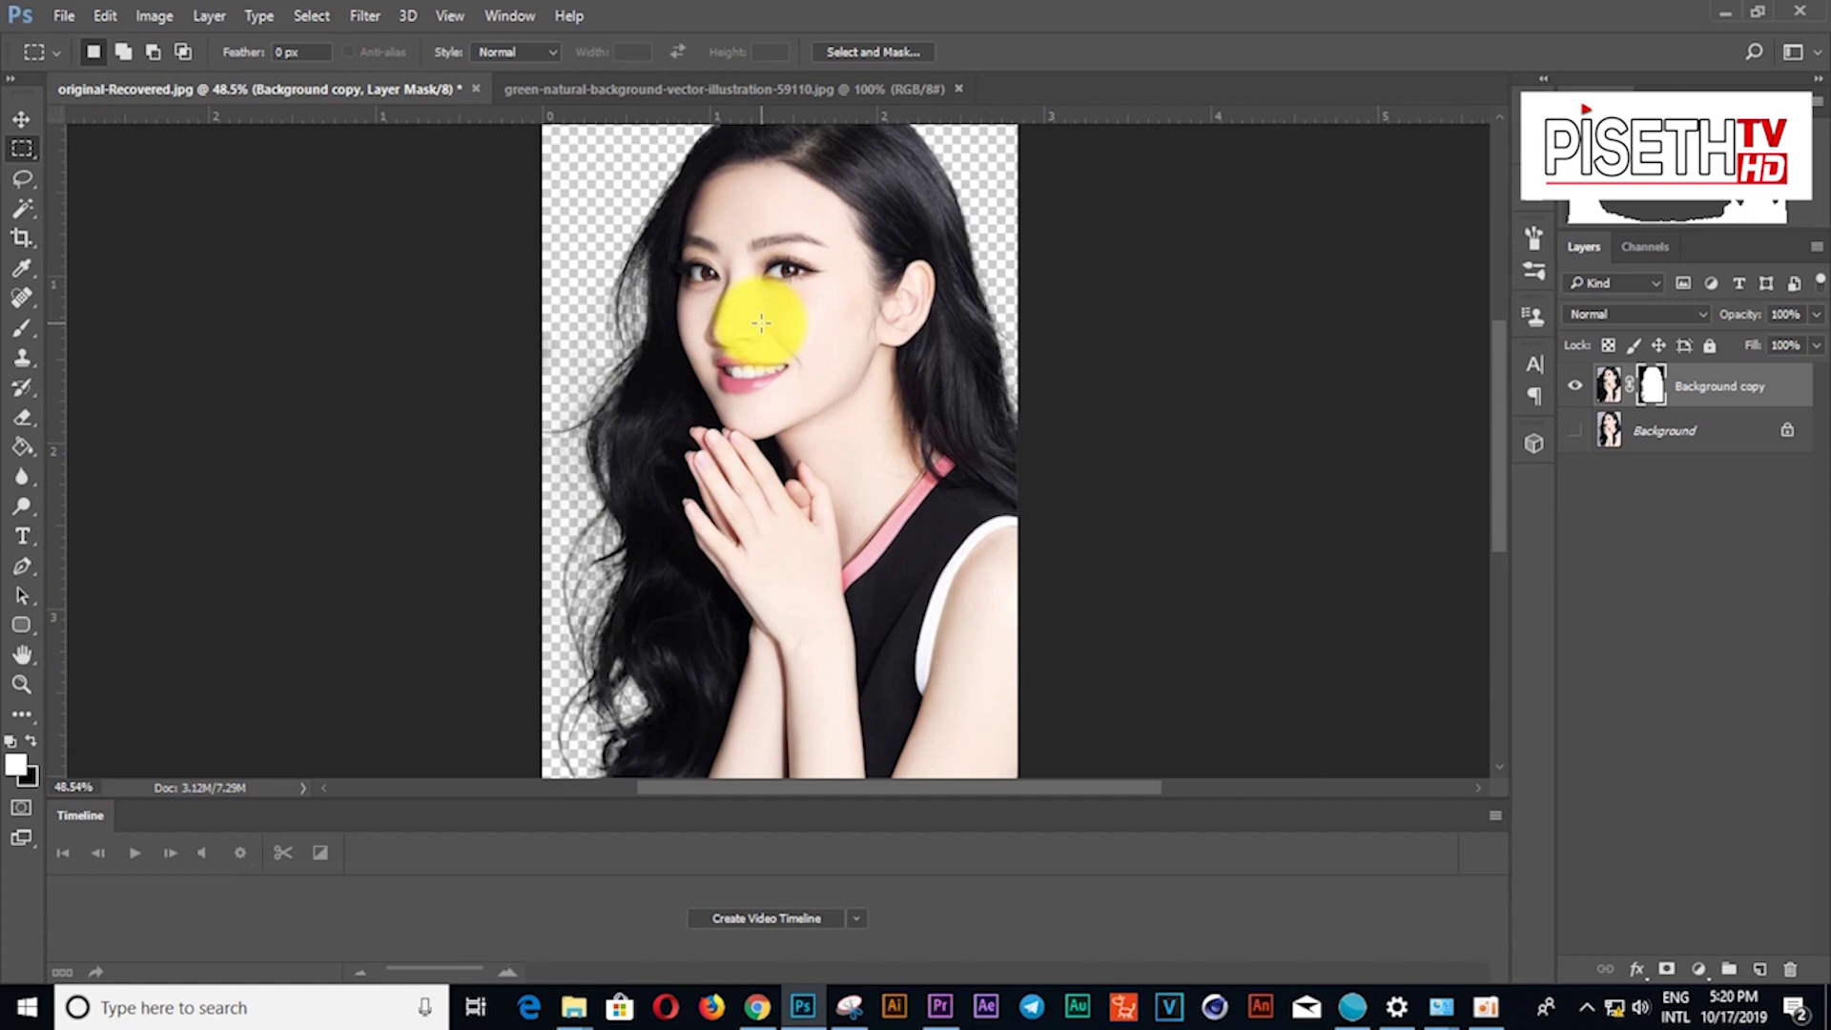
key(ctrl+minus)
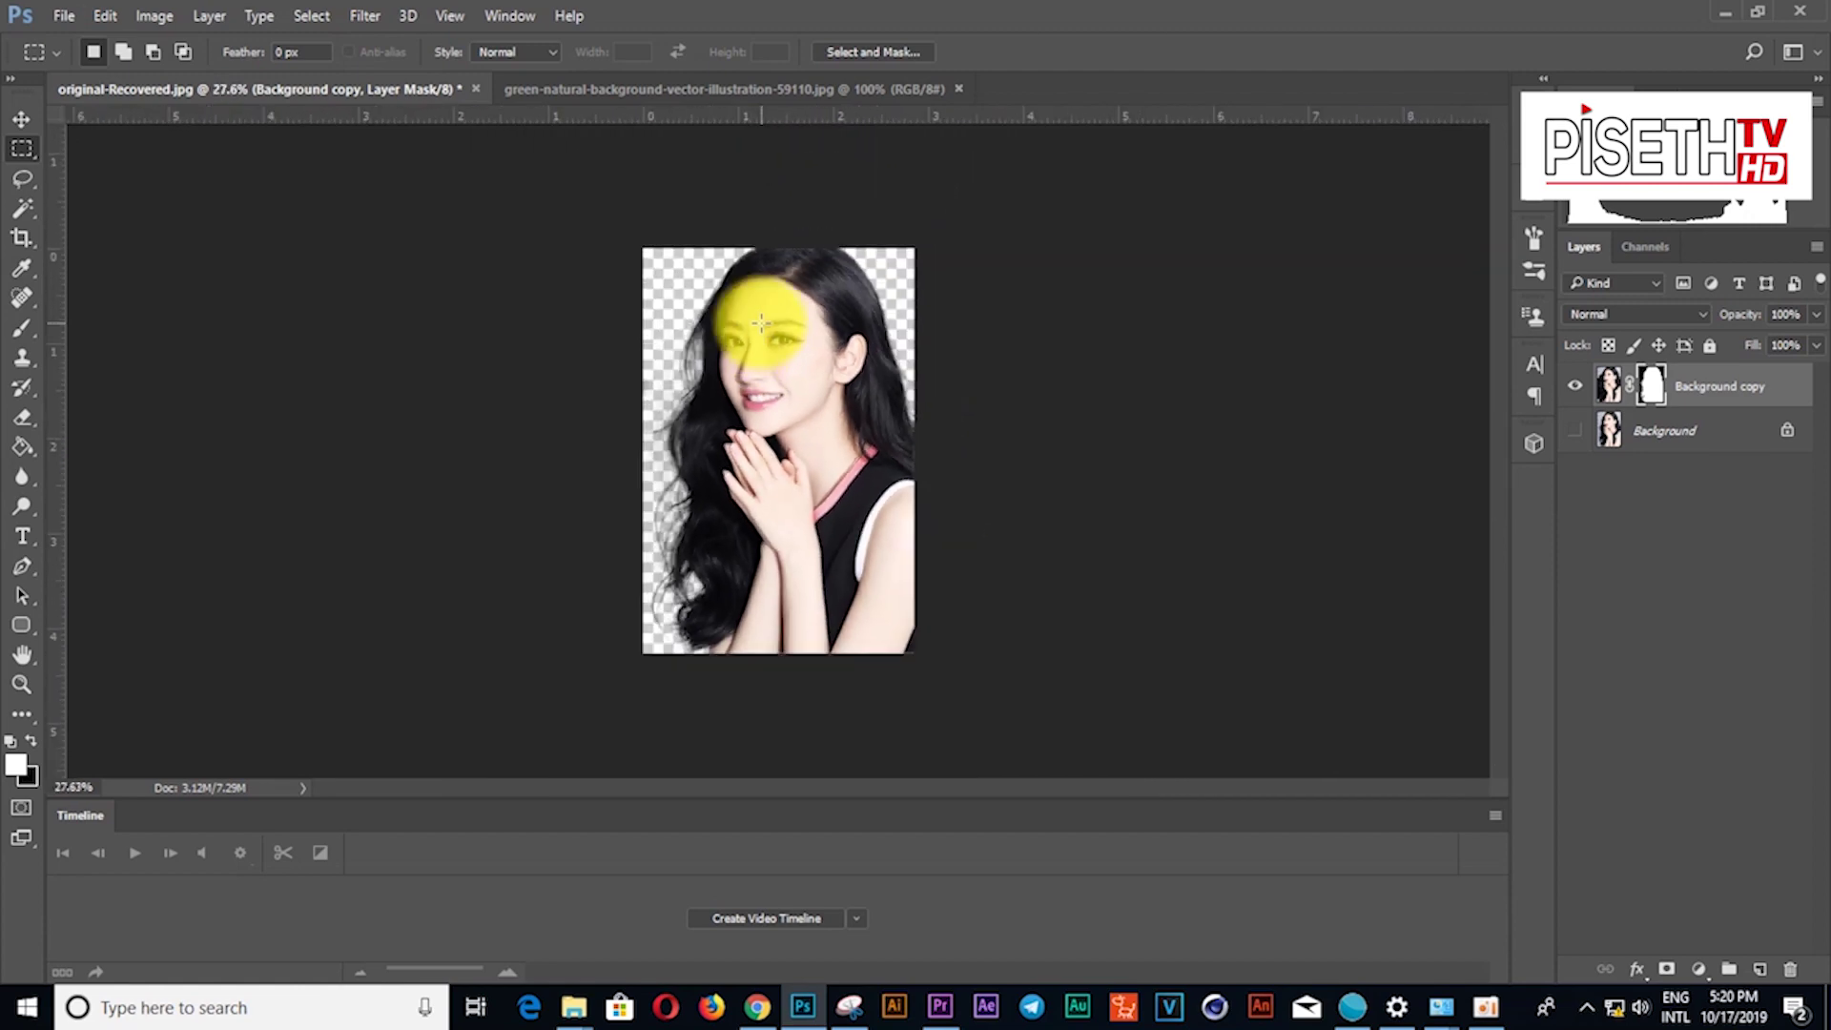
scroll(760, 324, up, 2)
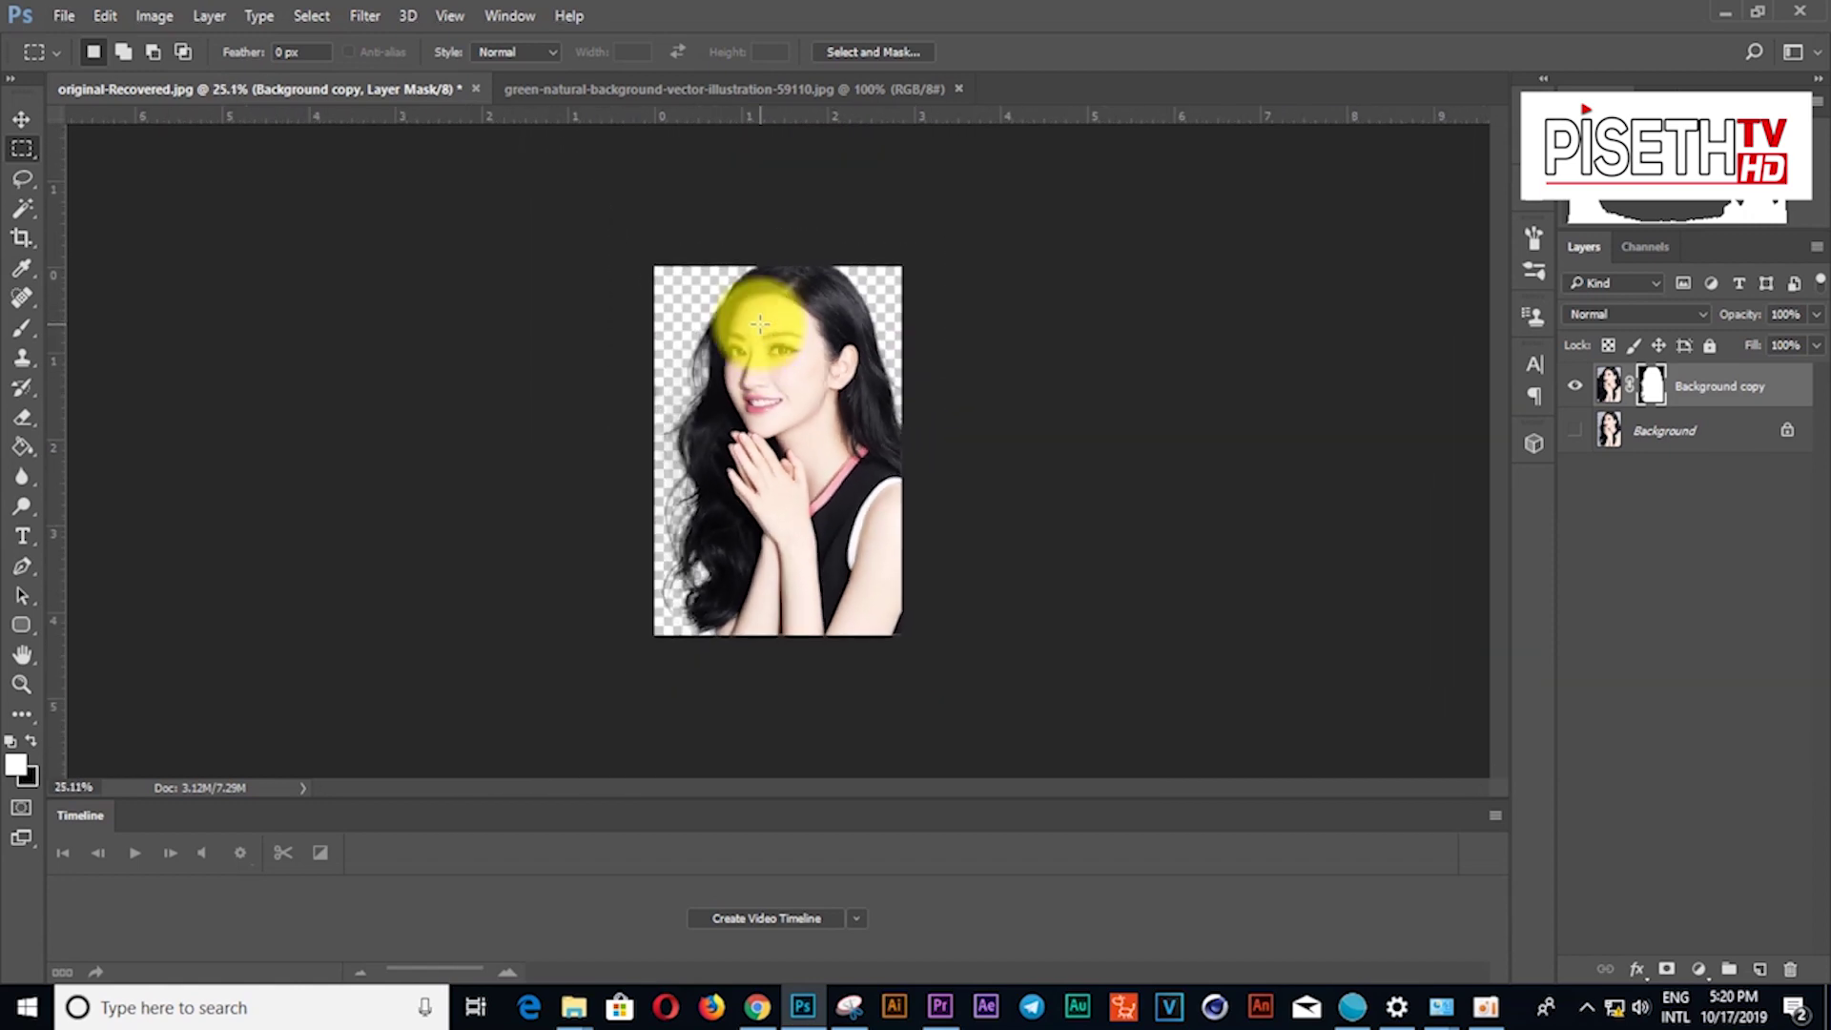
scroll(667, 381, up, 2)
scroll(672, 381, up, 2)
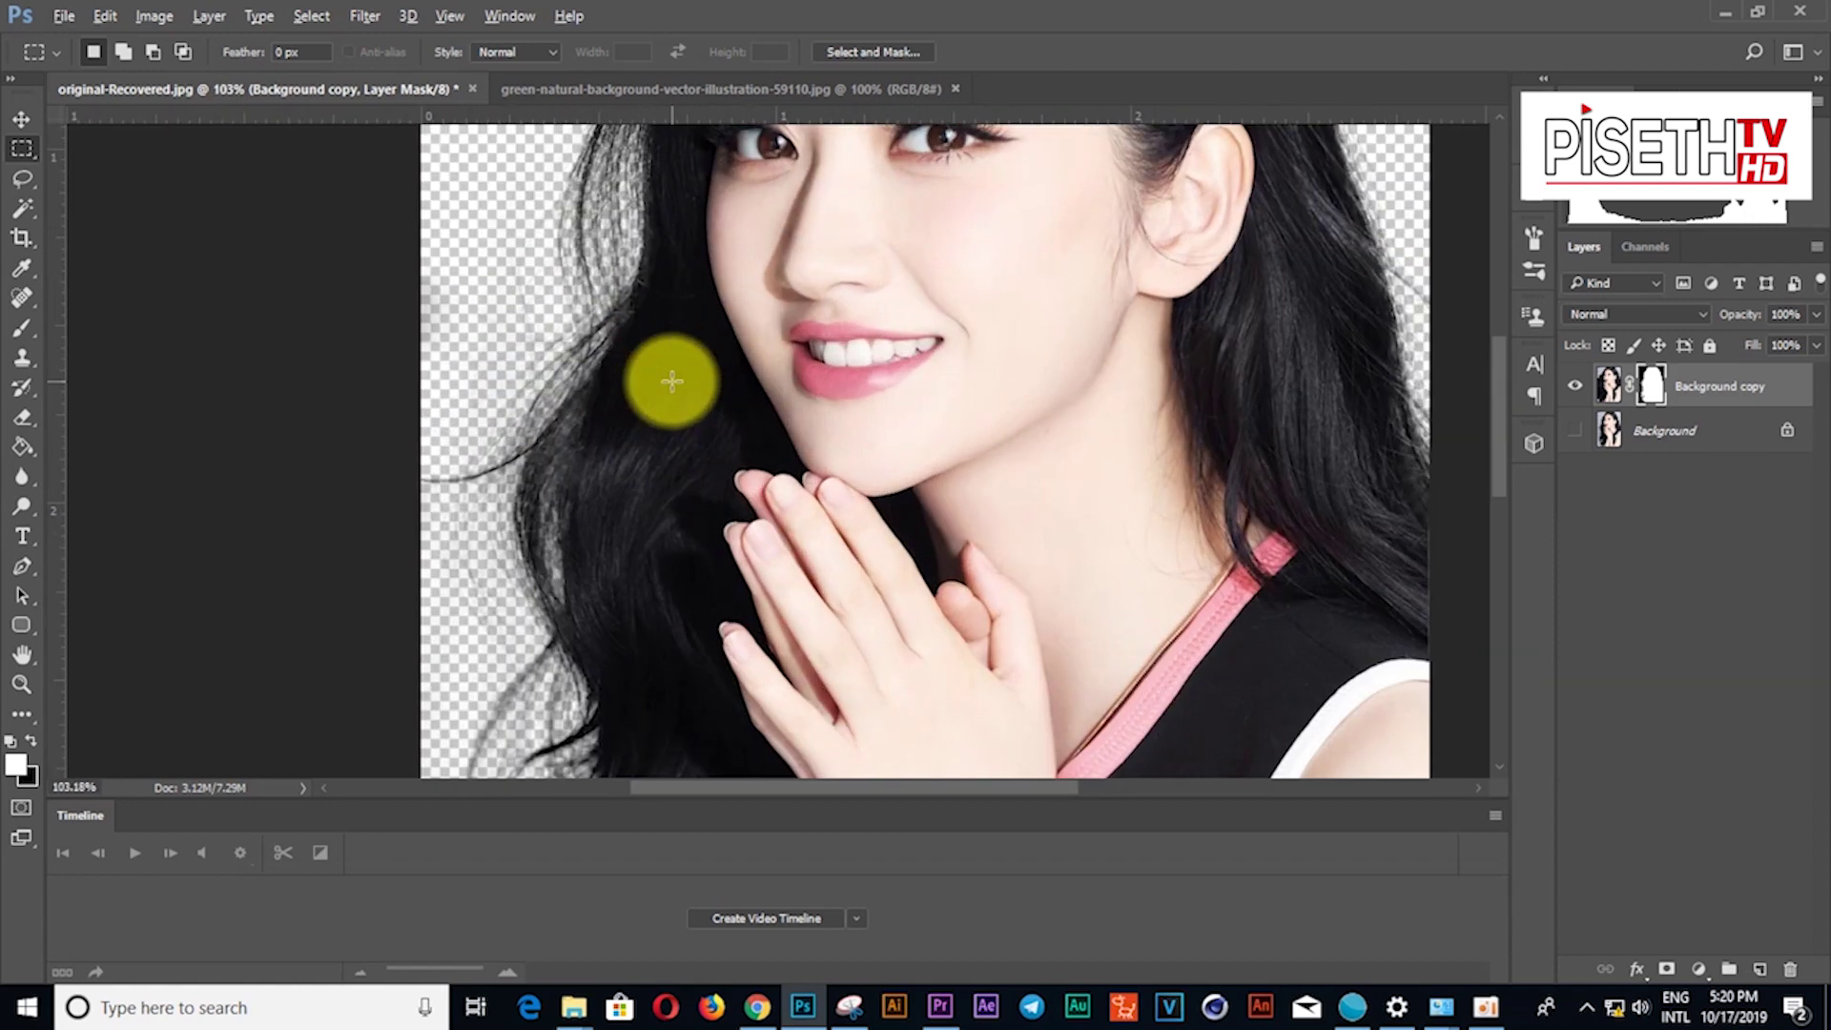
scroll(671, 381, down, 1)
scroll(465, 291, down, 2)
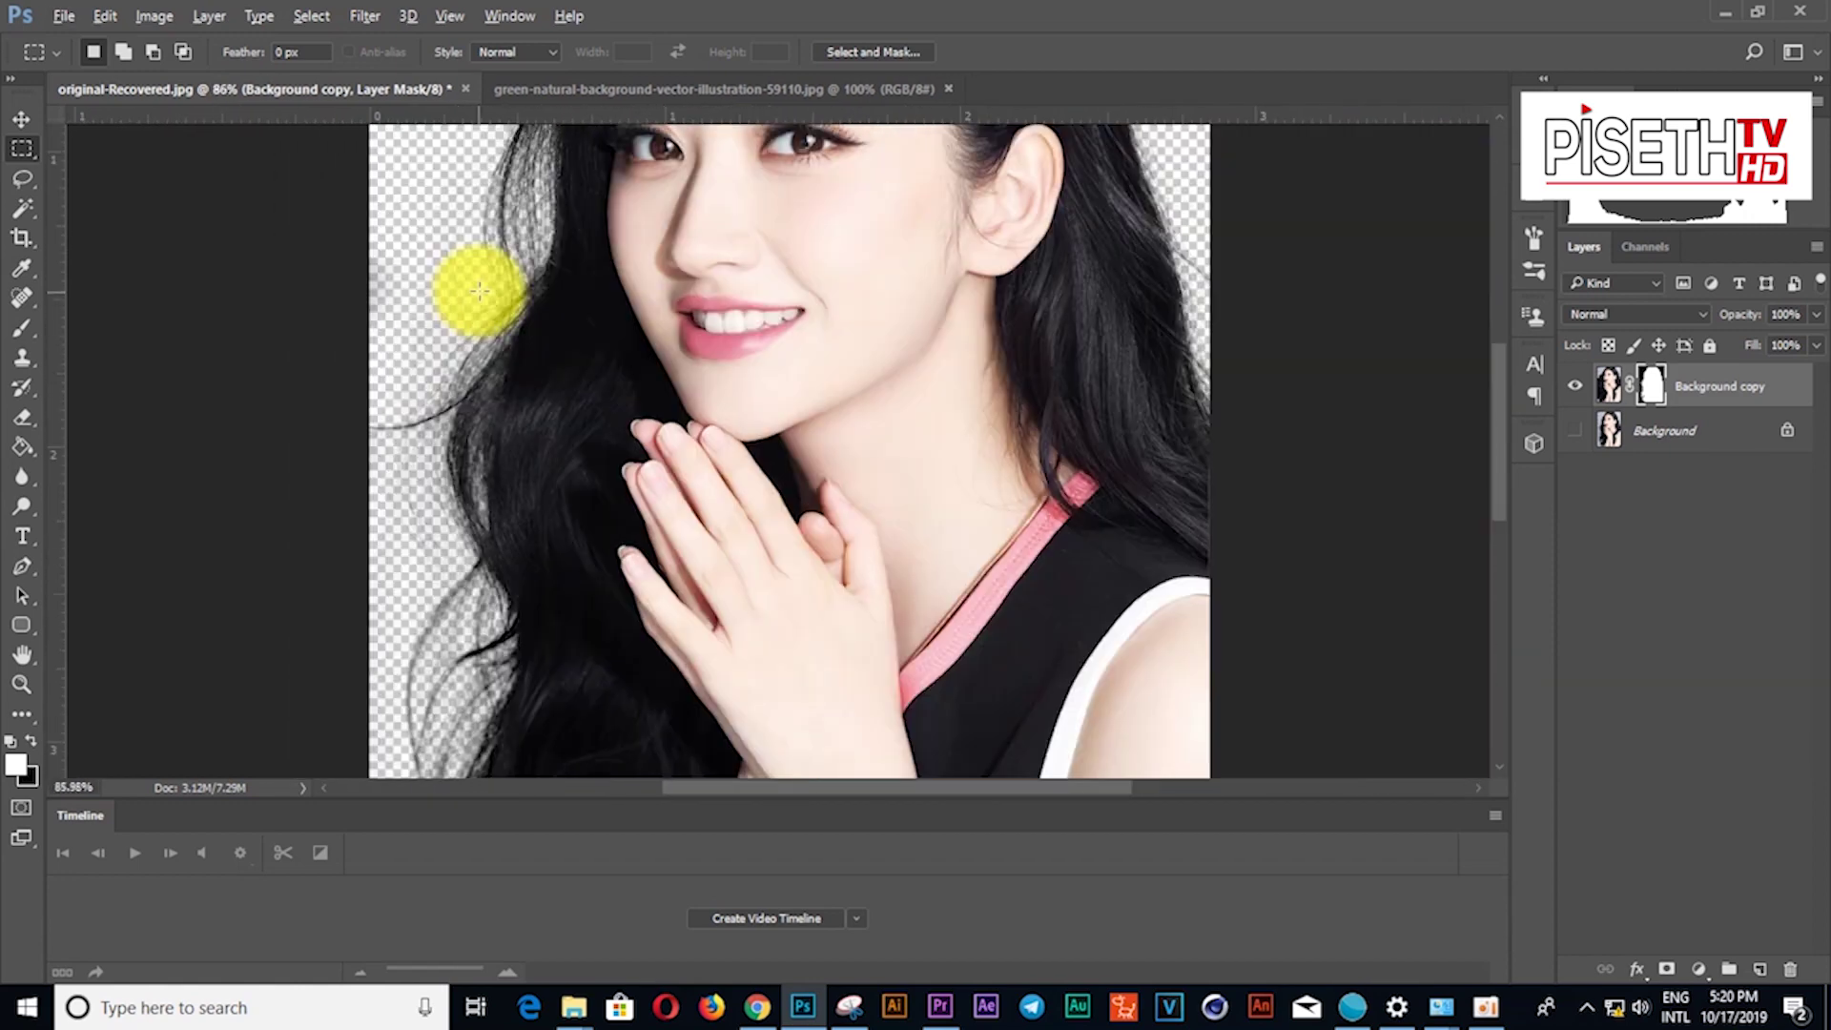
scroll(534, 286, down, 1)
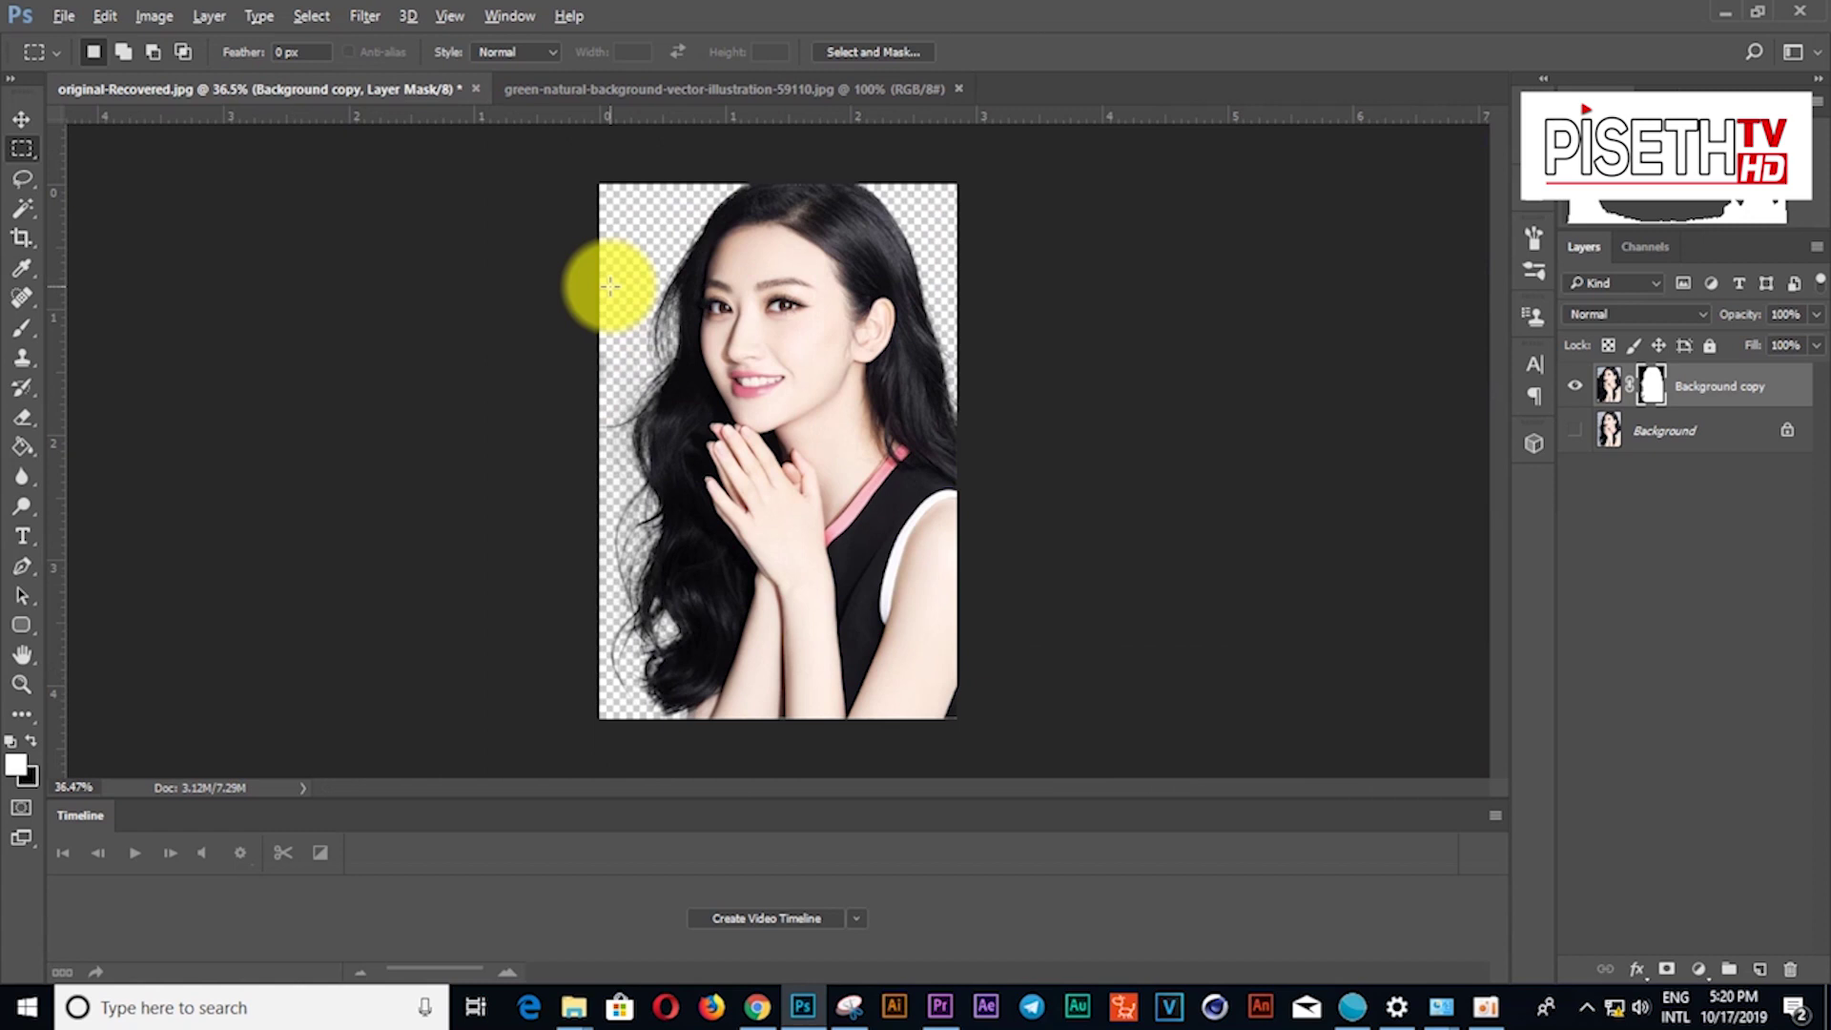
Drag the green leaf image into the portrait document and scale it to cover the canvas
click(680, 88)
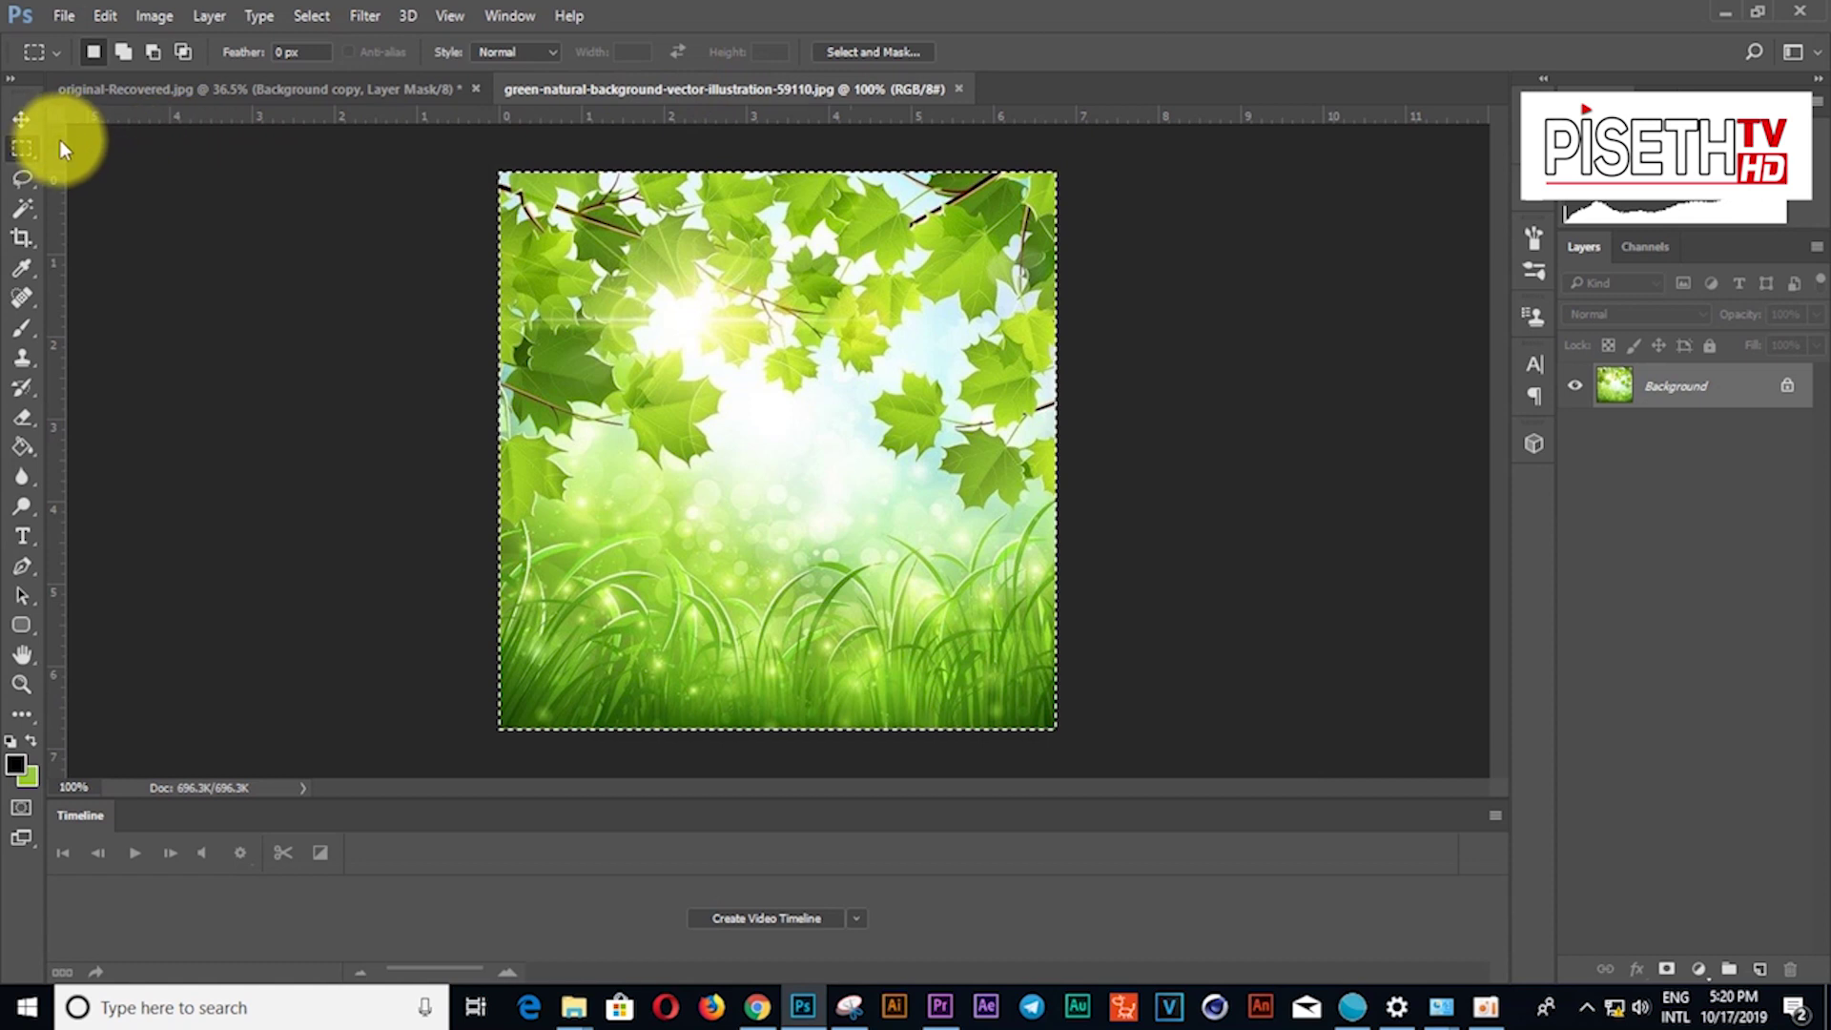
click(23, 120)
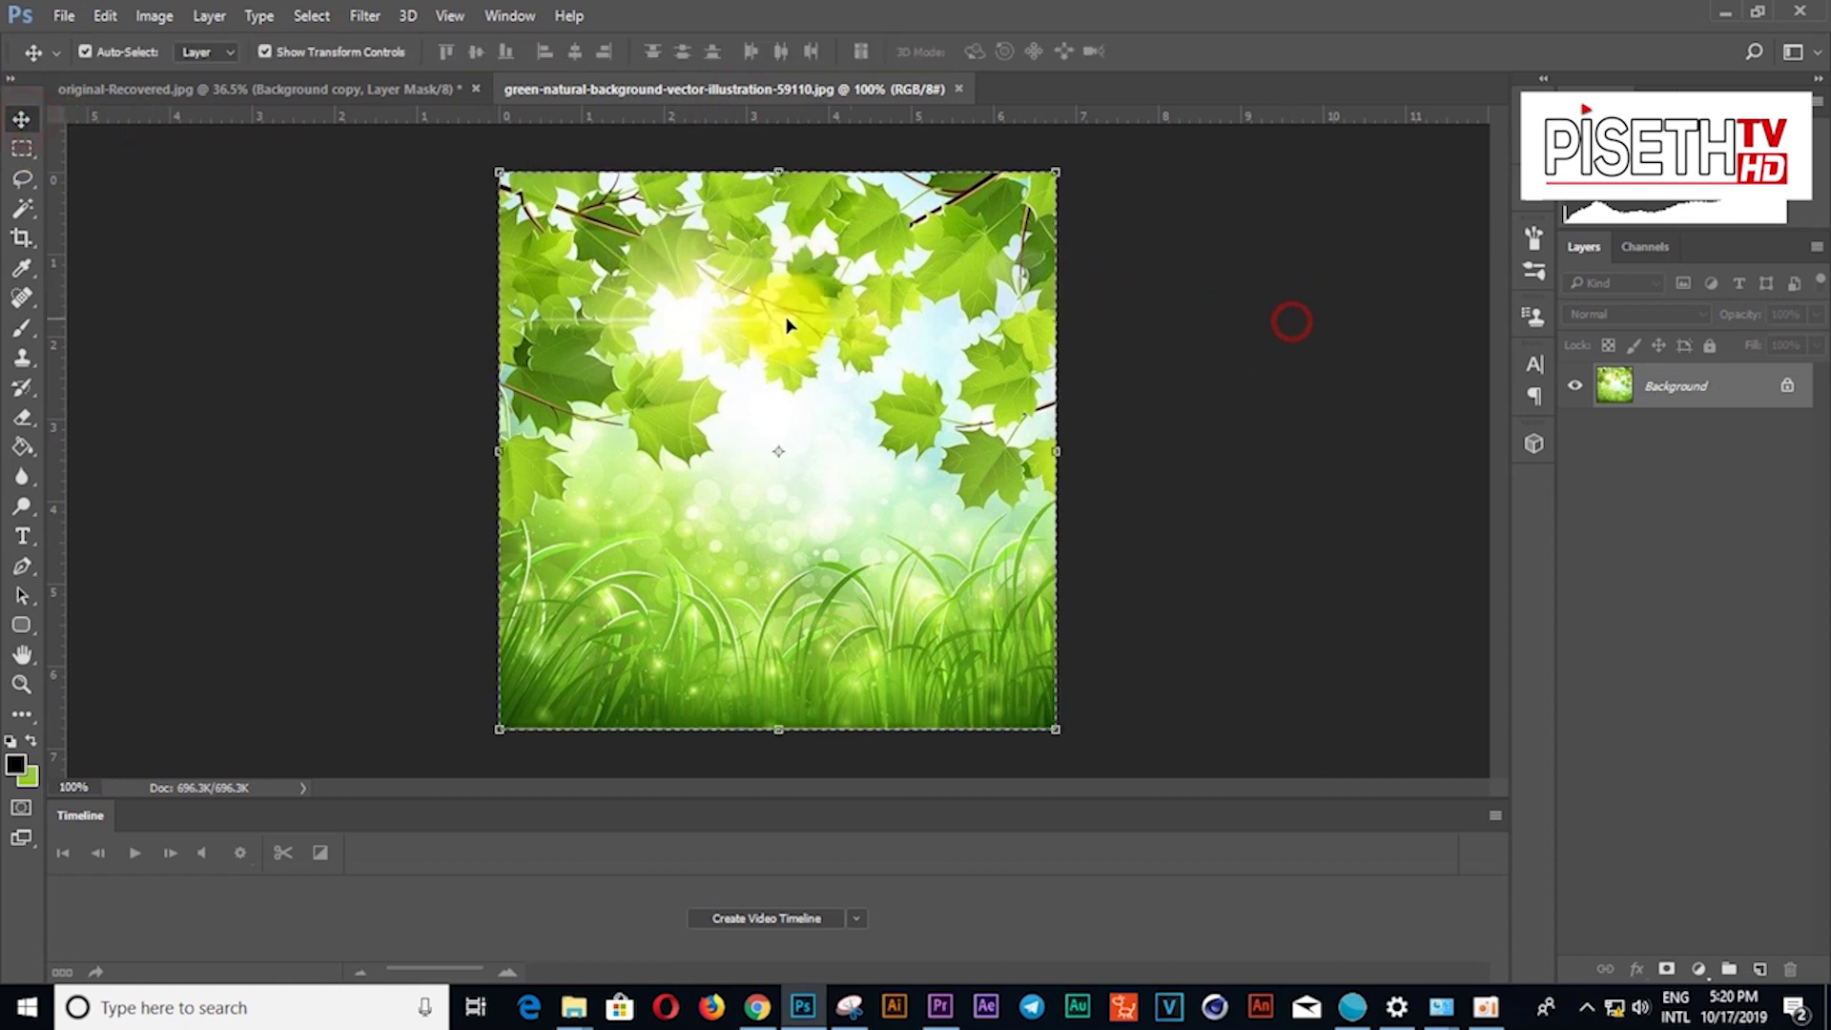
drag(893, 326, 199, 107)
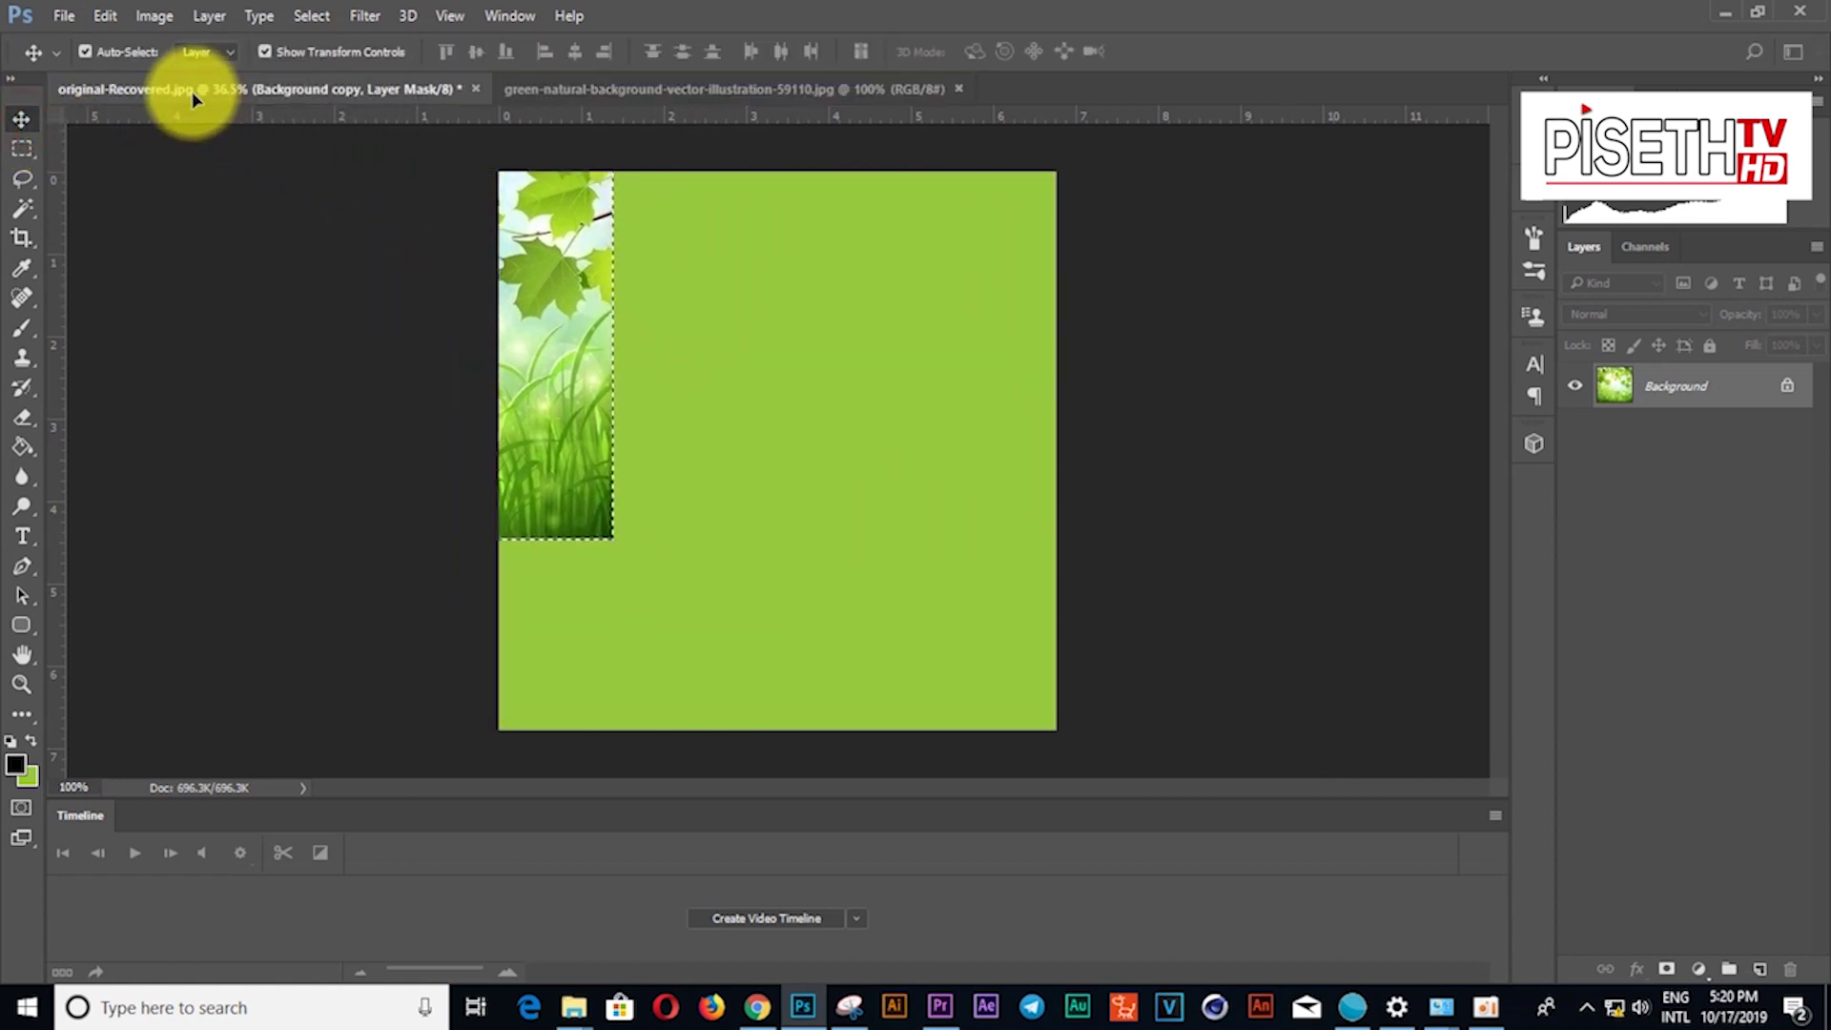
mouse_move(194, 99)
mouse_down()
mouse_move(604, 286)
mouse_move(670, 227)
mouse_up()
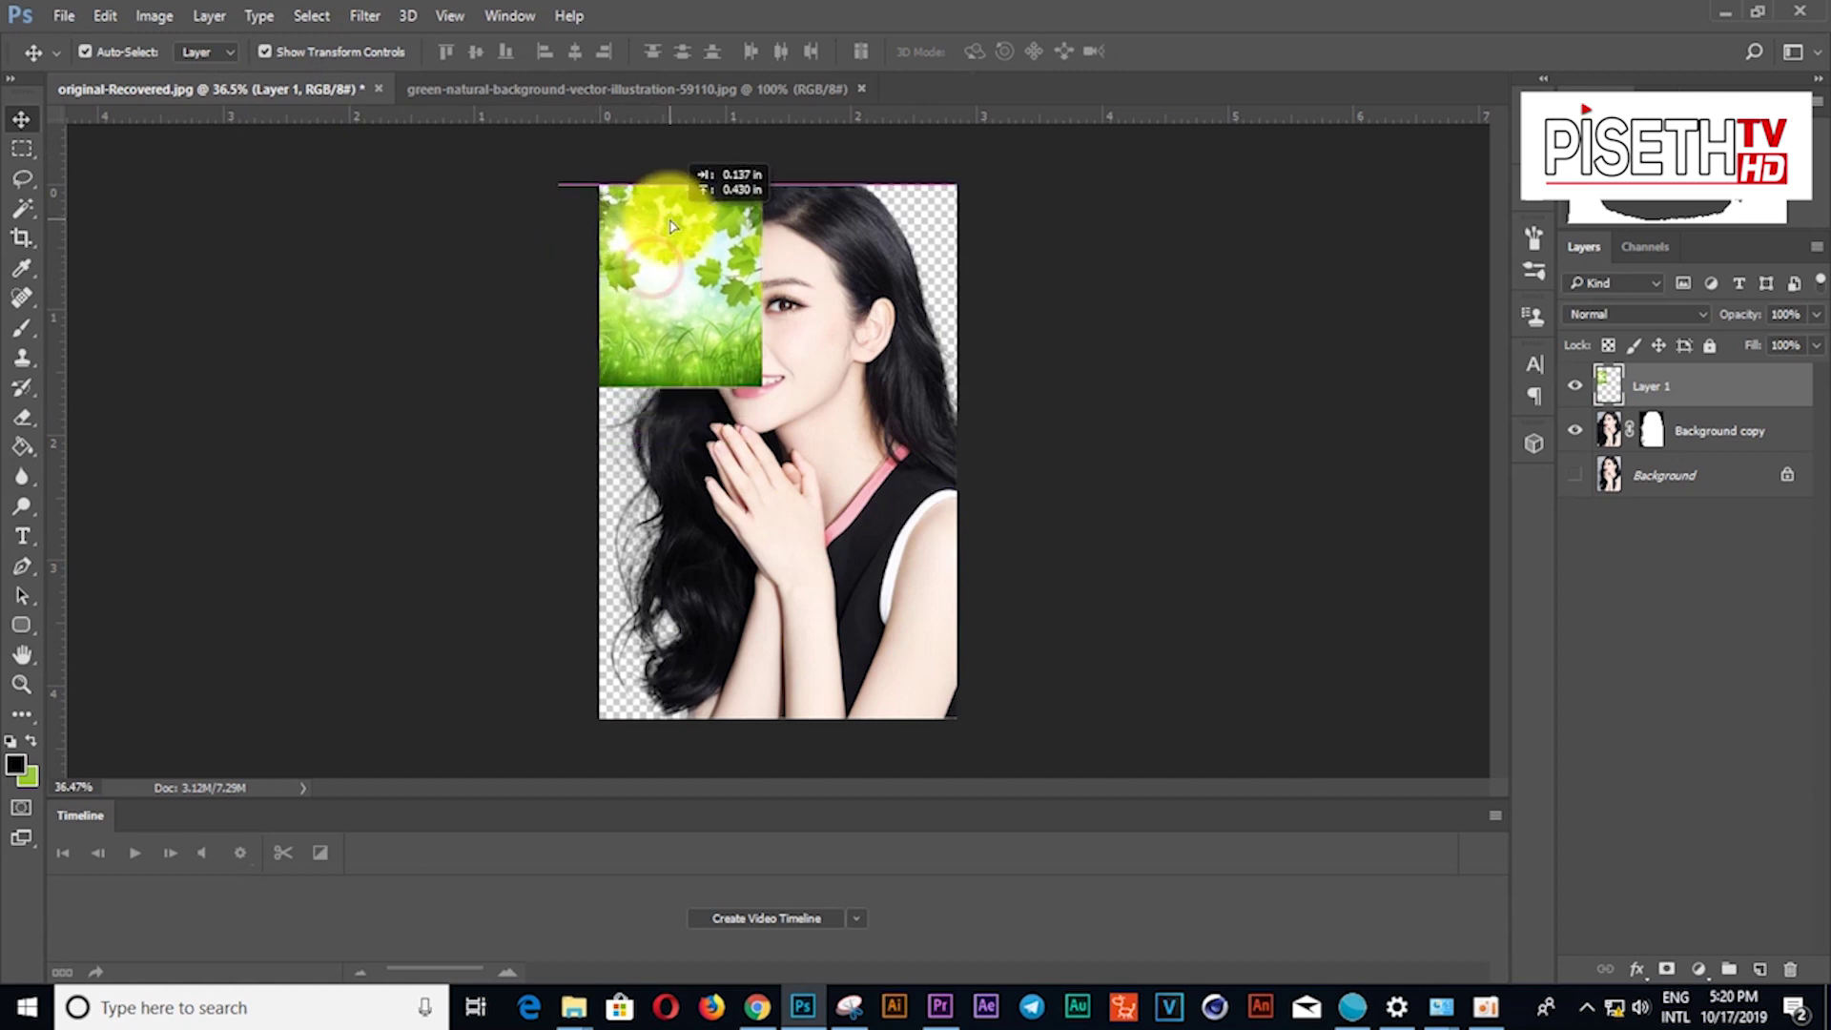
drag(760, 386, 1009, 805)
drag(854, 584, 818, 607)
key(Return)
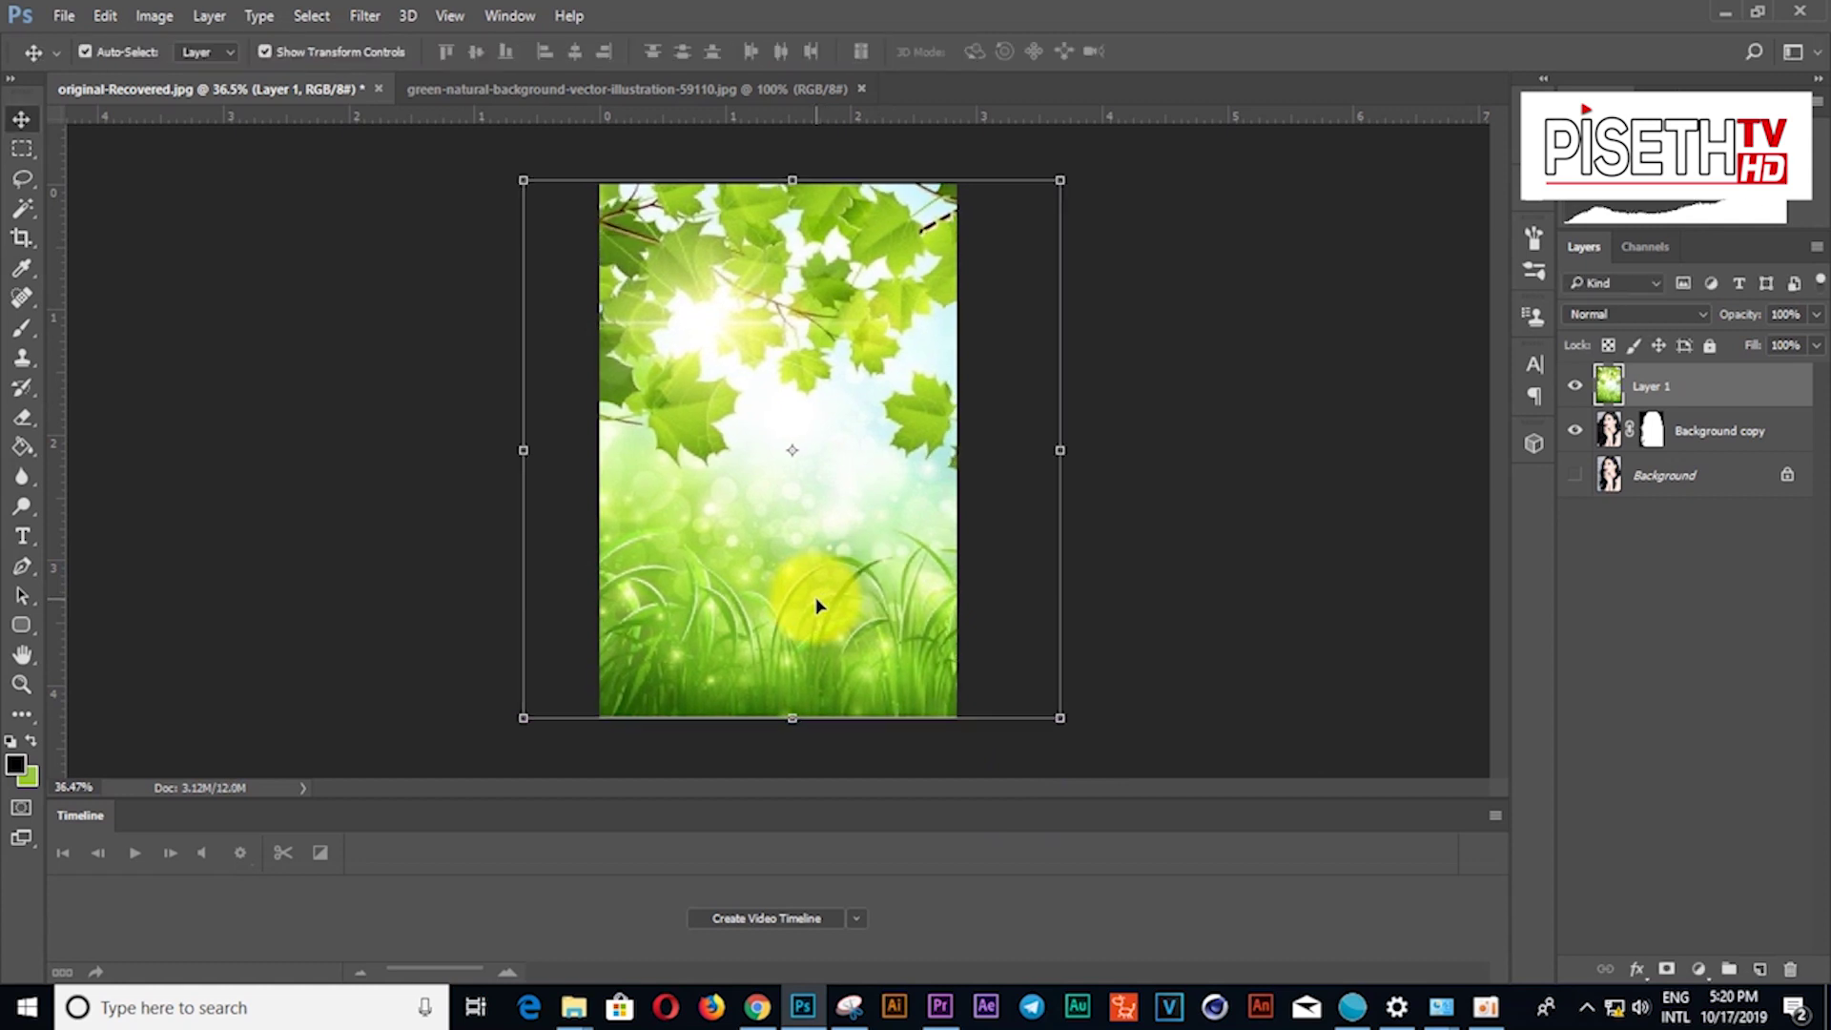
Send the leaf layer (Layer 1) behind the woman with Ctrl+[
key(ctrl)
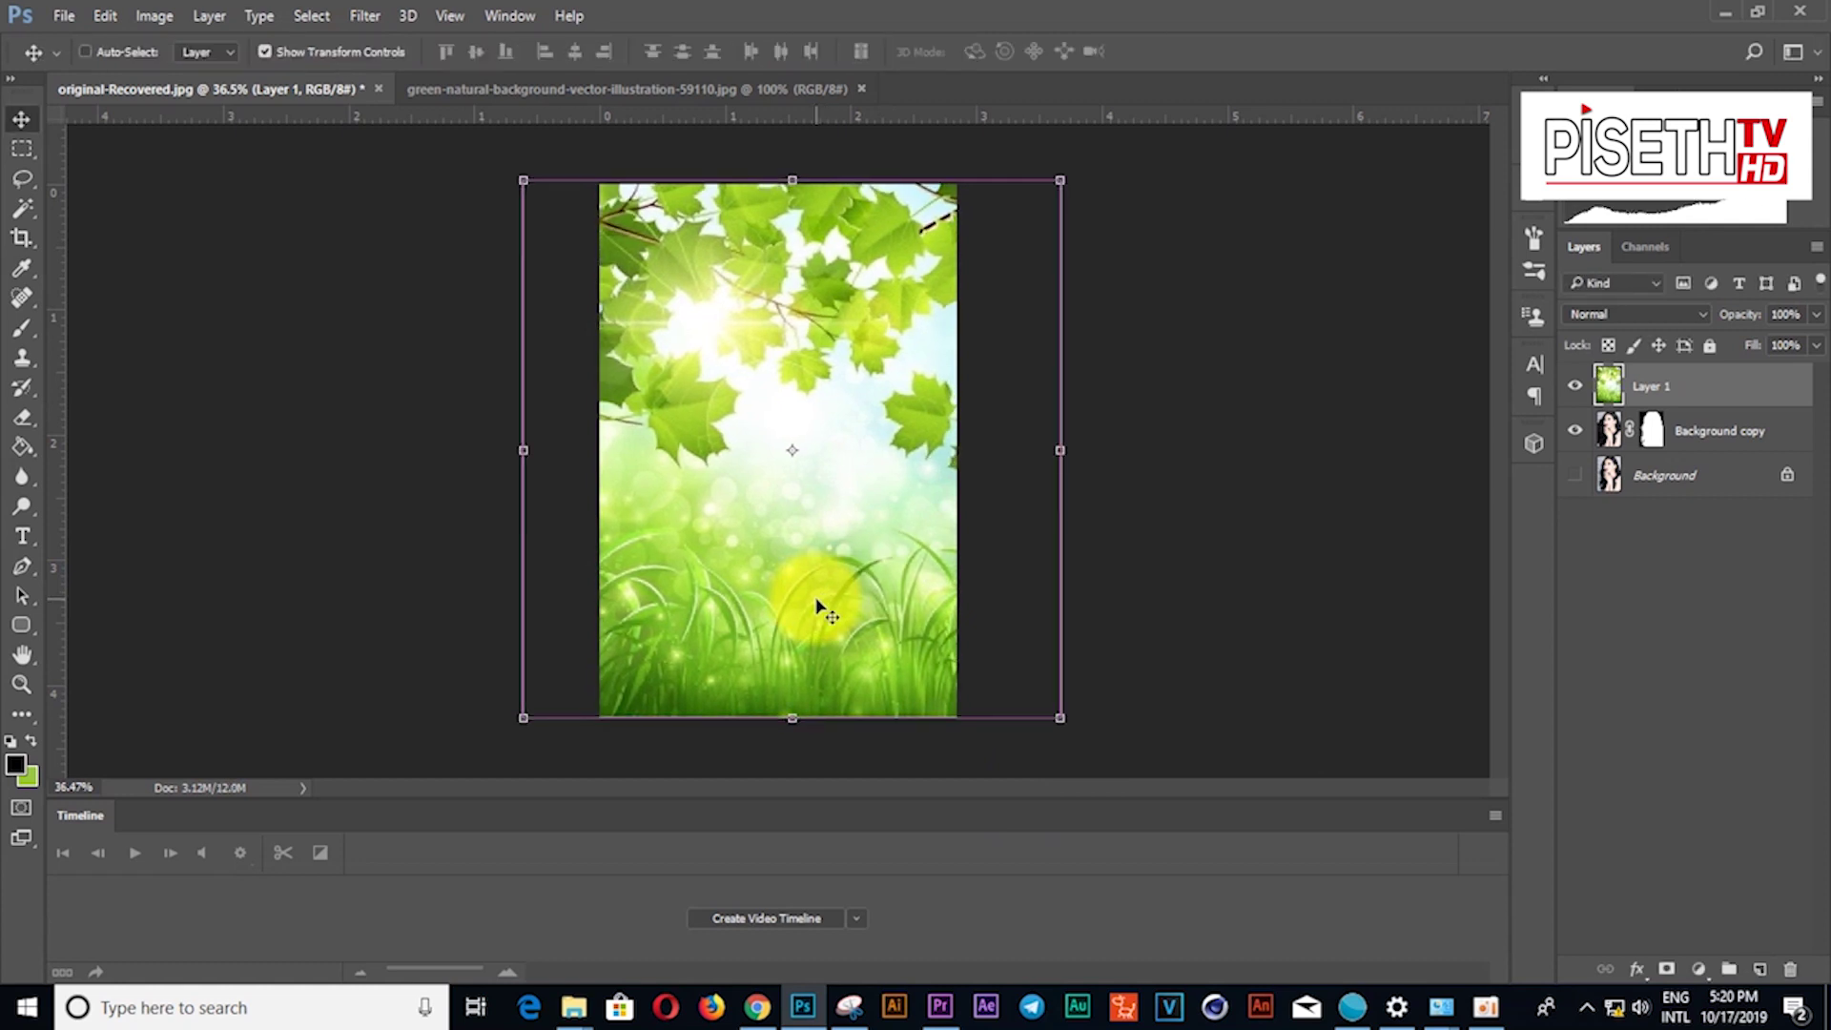
key(ctrl+bracketleft)
click(1232, 504)
scroll(920, 431, up, 1)
scroll(913, 450, up, 1)
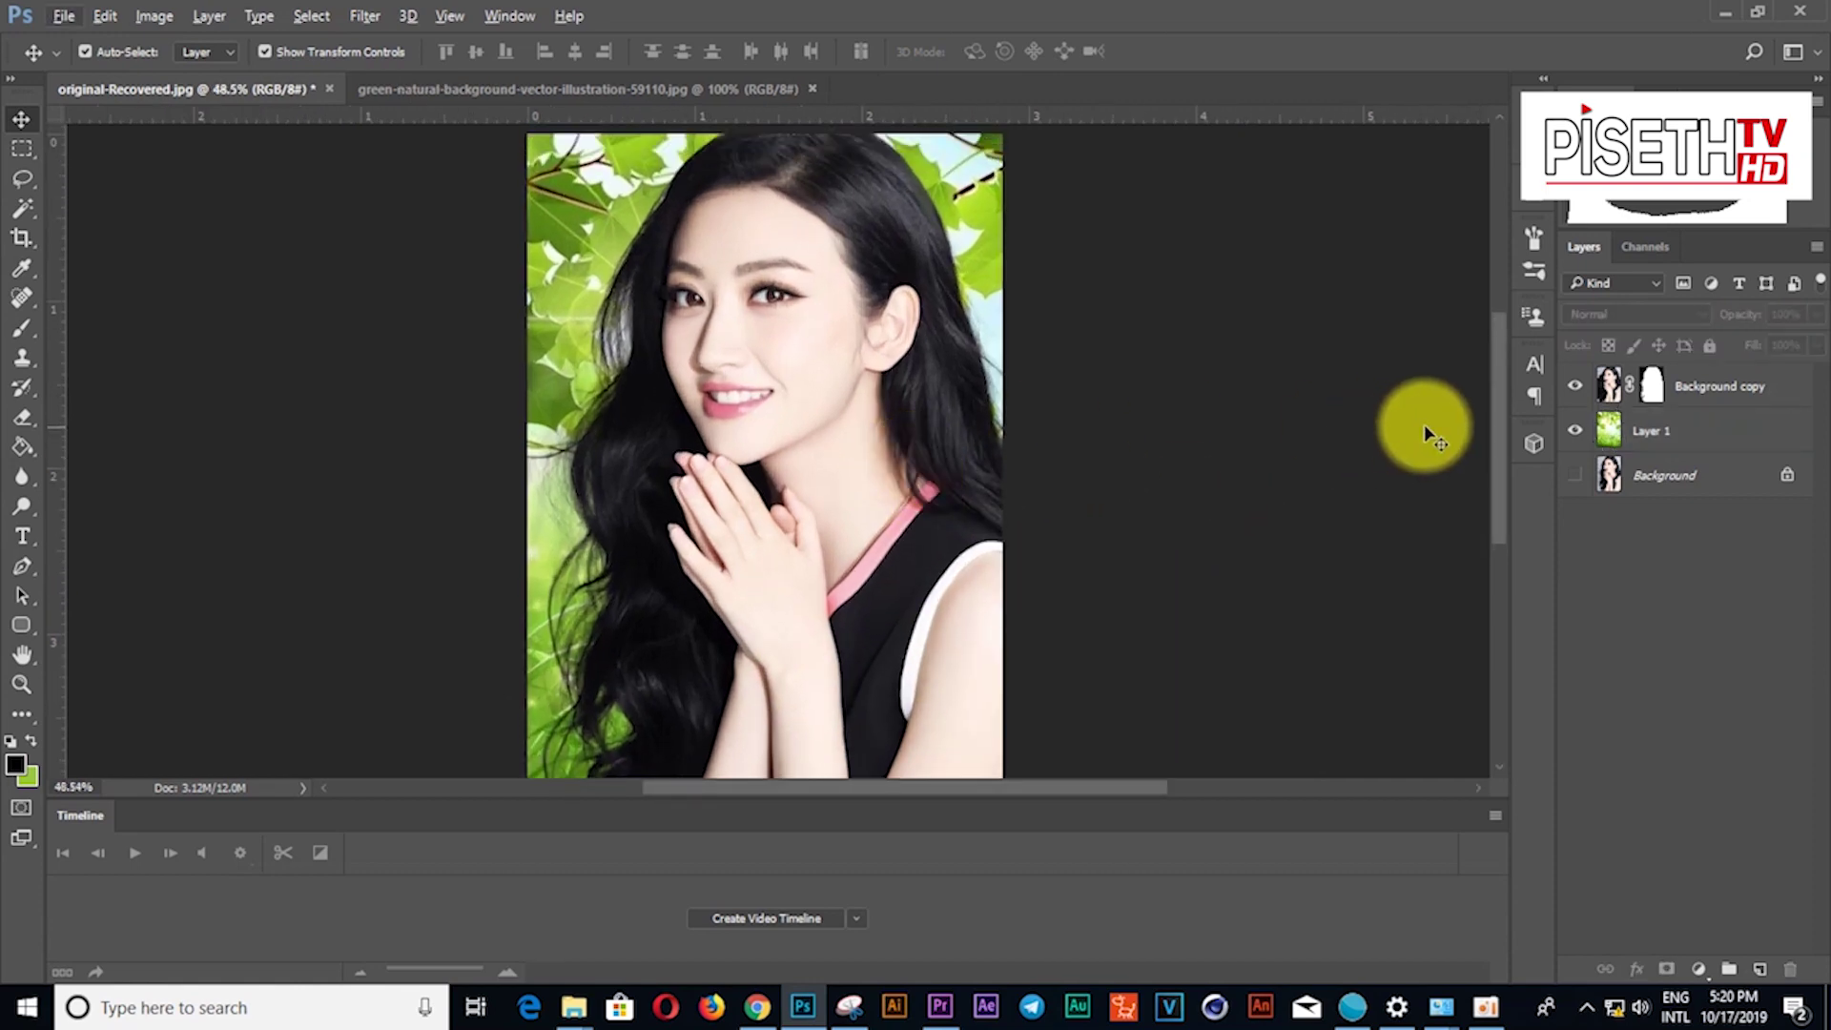
Shift the green leaf layer down and to the left on the canvas
scroll(906, 456, up, 2)
scroll(906, 446, down, 3)
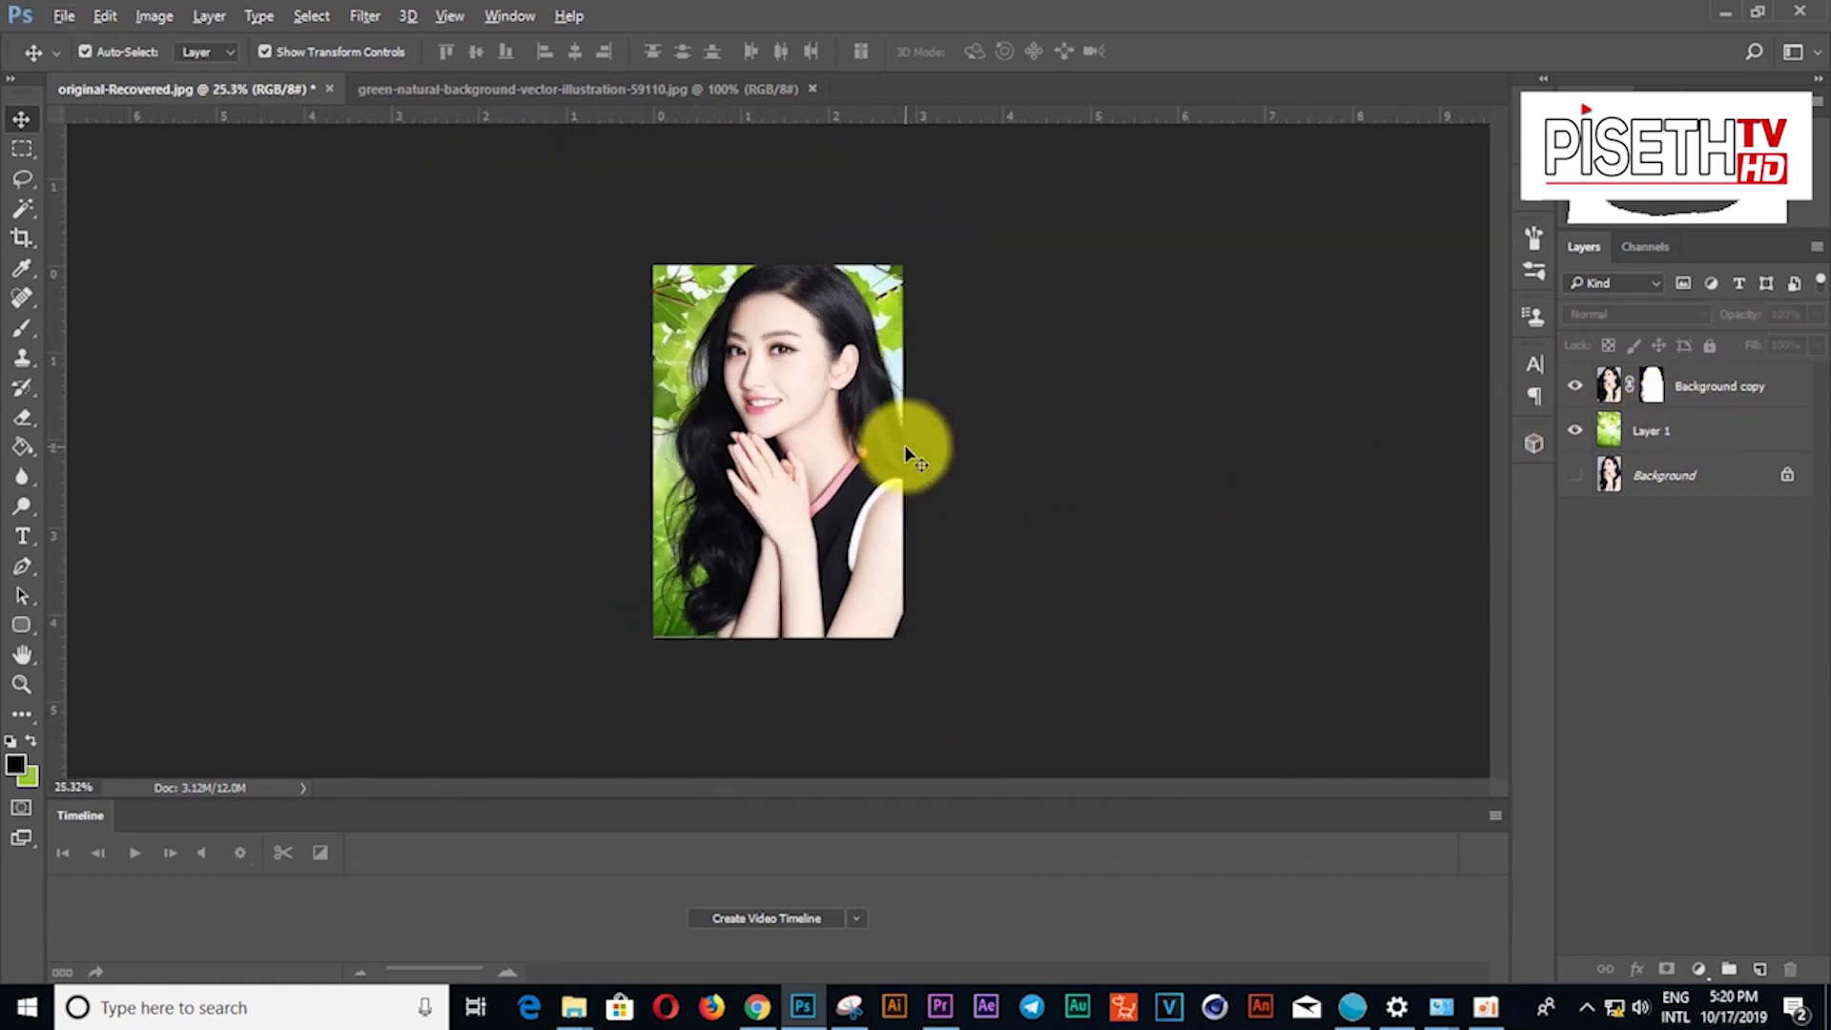
scroll(625, 363, up, 1)
scroll(646, 384, up, 3)
scroll(613, 398, up, 2)
scroll(610, 395, up, 1)
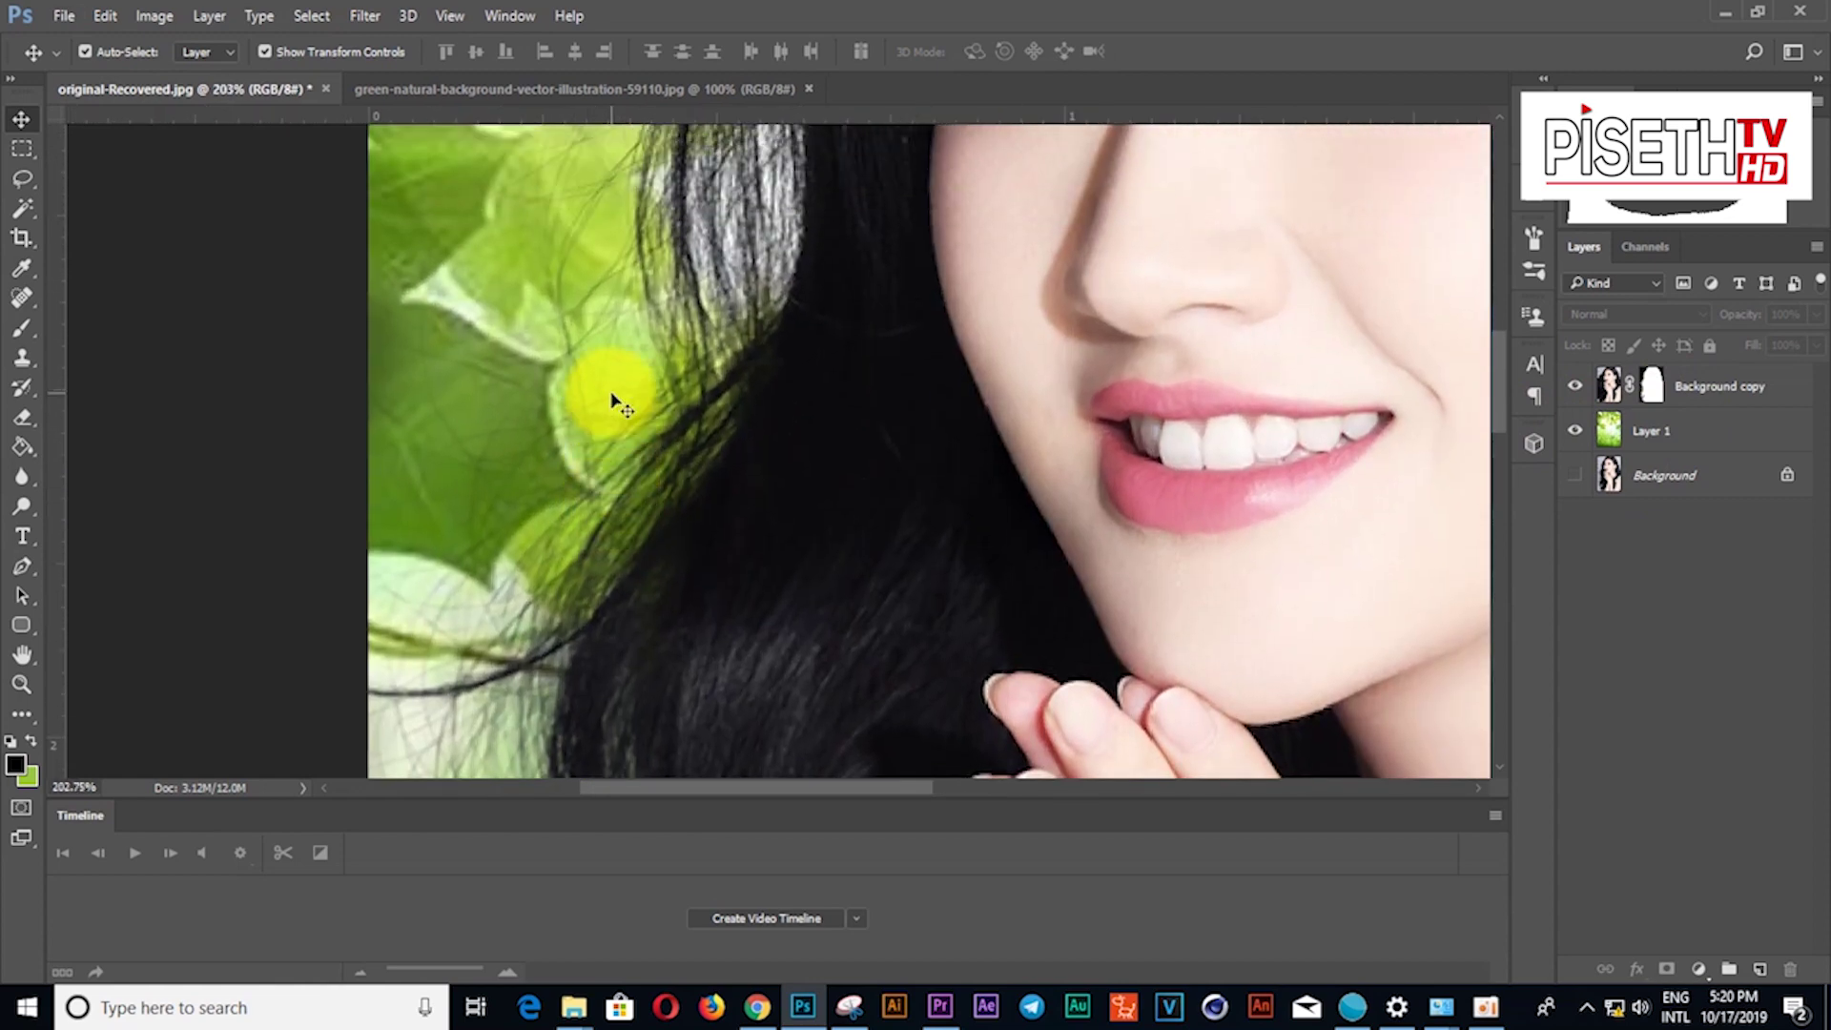
scroll(606, 393, up, 2)
scroll(743, 367, down, 2)
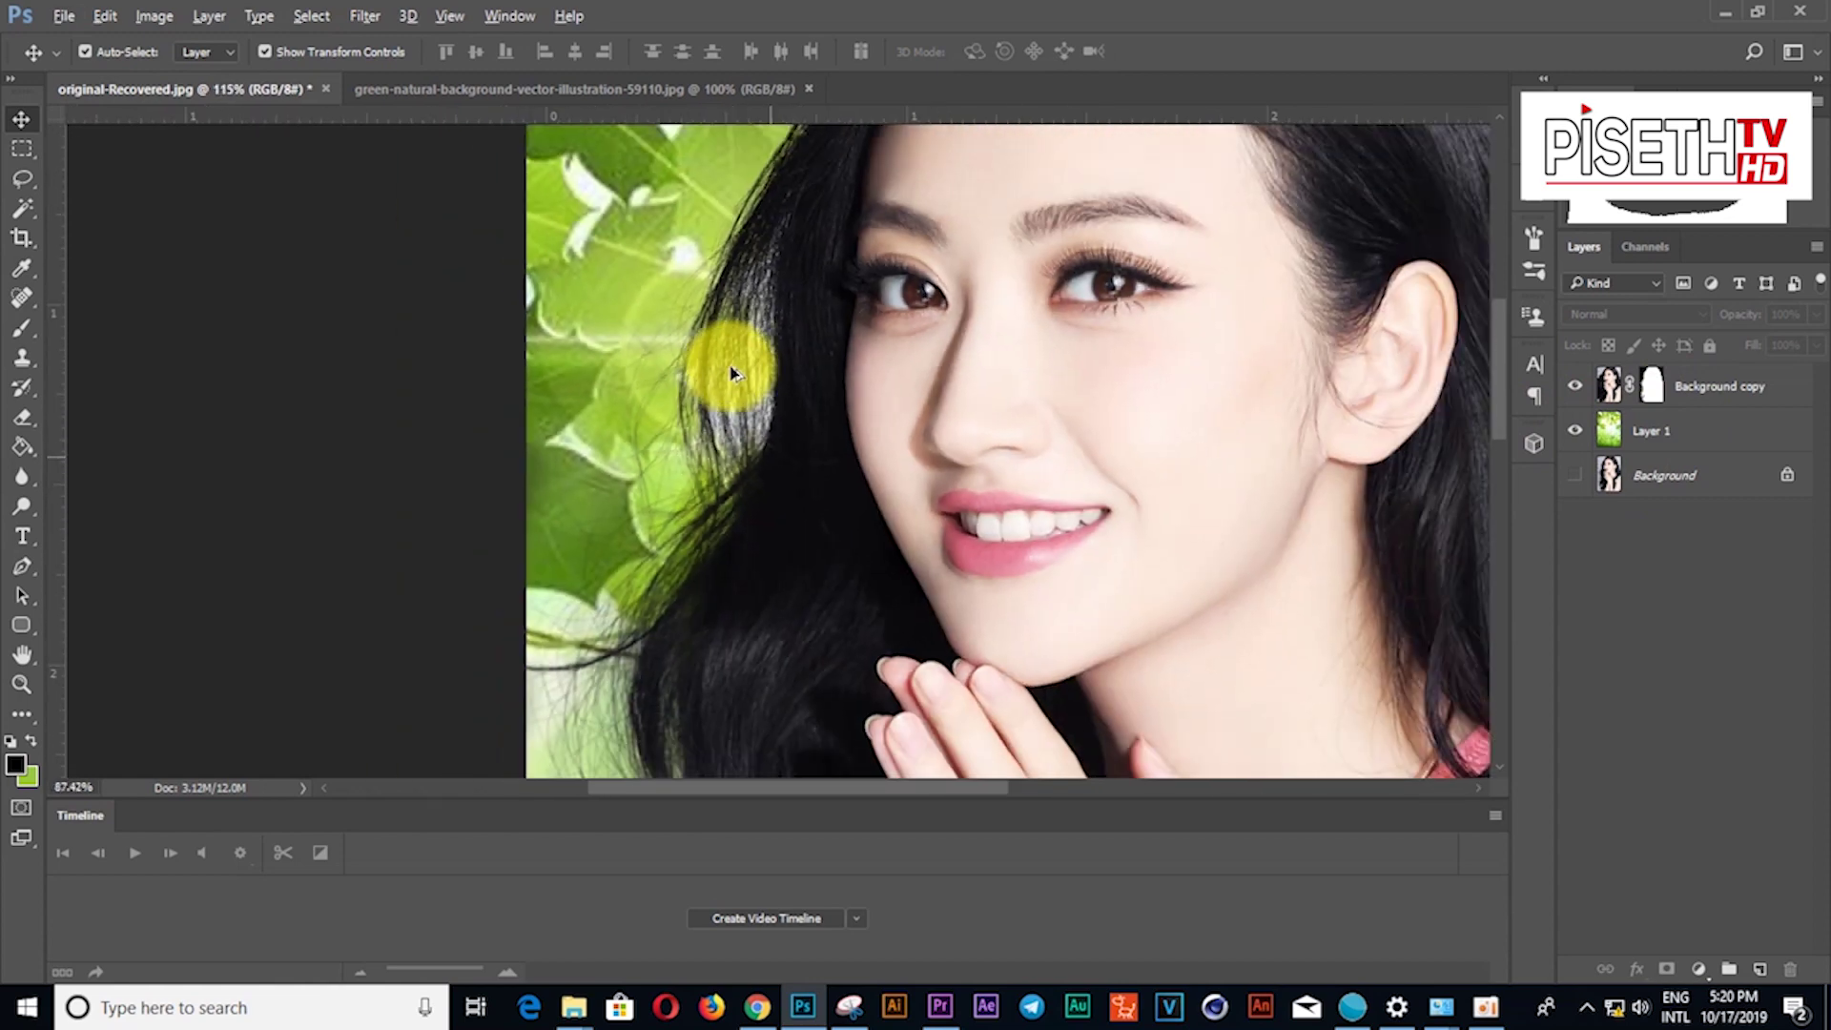
scroll(728, 368, down, 2)
scroll(729, 360, down, 1)
mouse_move(649, 241)
mouse_down()
mouse_move(534, 422)
mouse_move(536, 393)
mouse_up()
Move the leaf layer up and right so it covers the whole canvas, then reselect it
scroll(538, 387, up, 4)
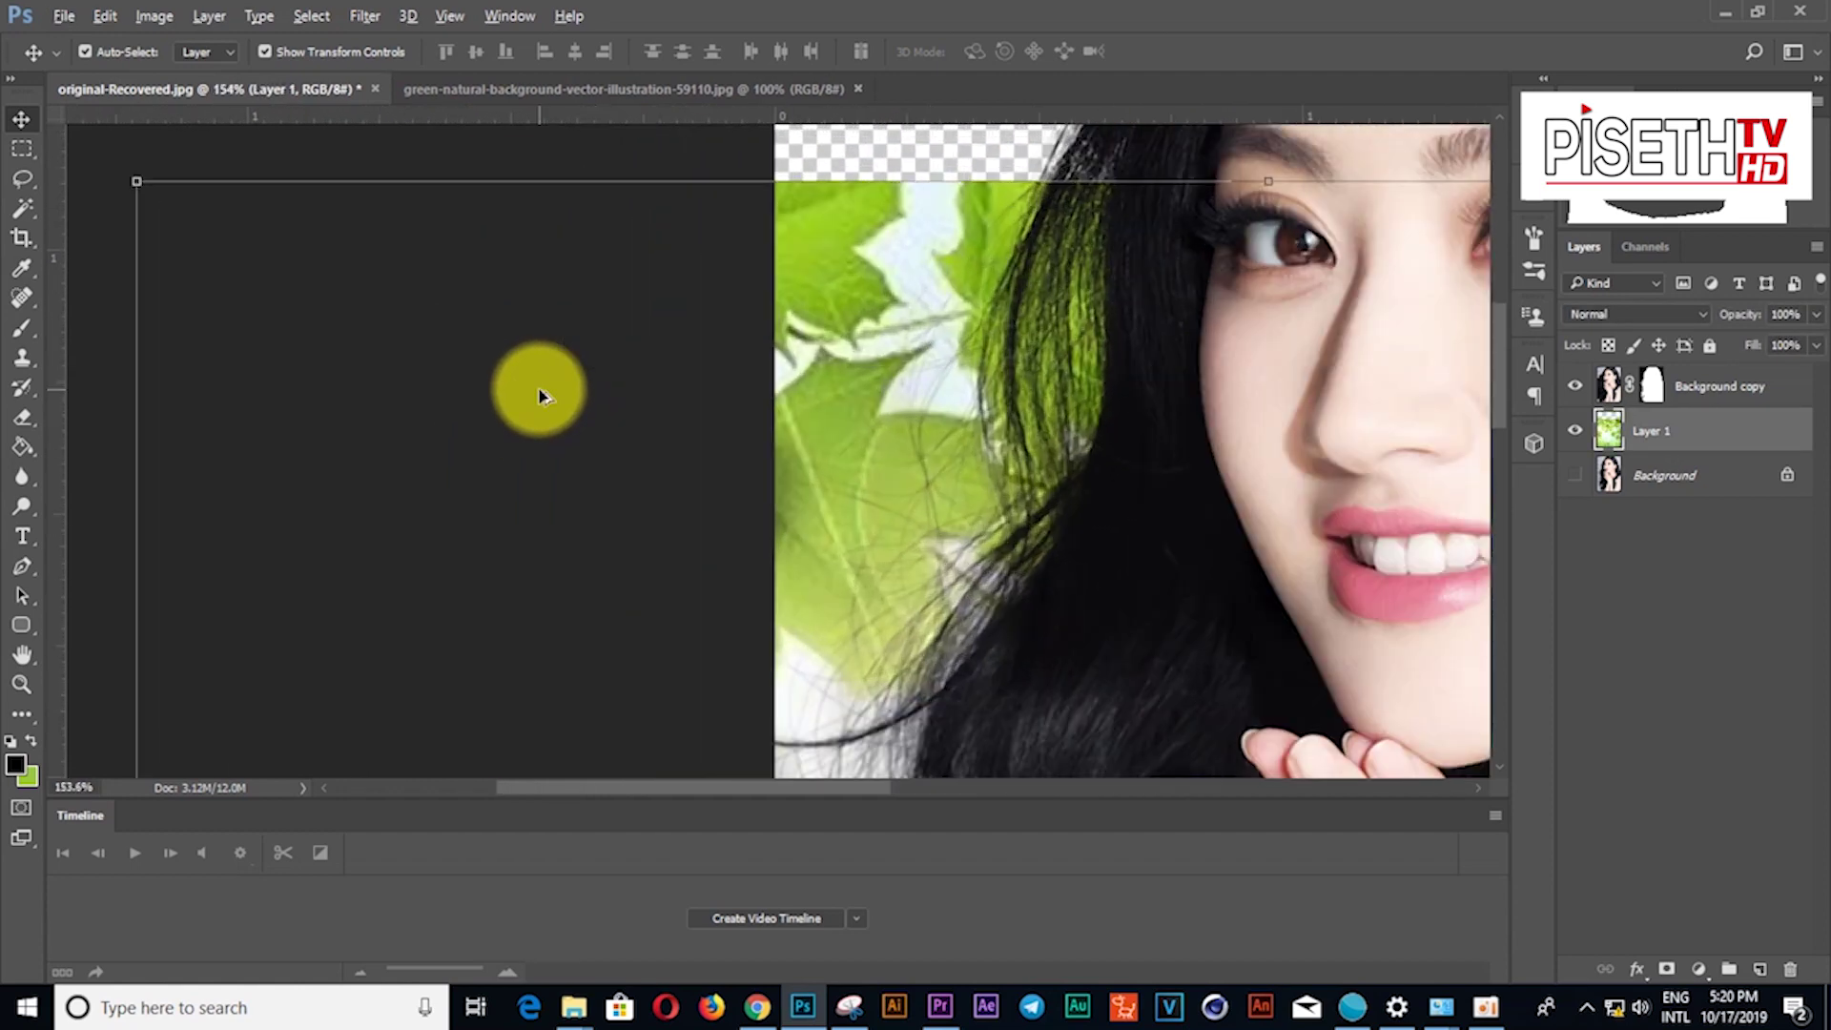
scroll(541, 393, down, 3)
scroll(572, 398, down, 3)
drag(638, 338, 685, 236)
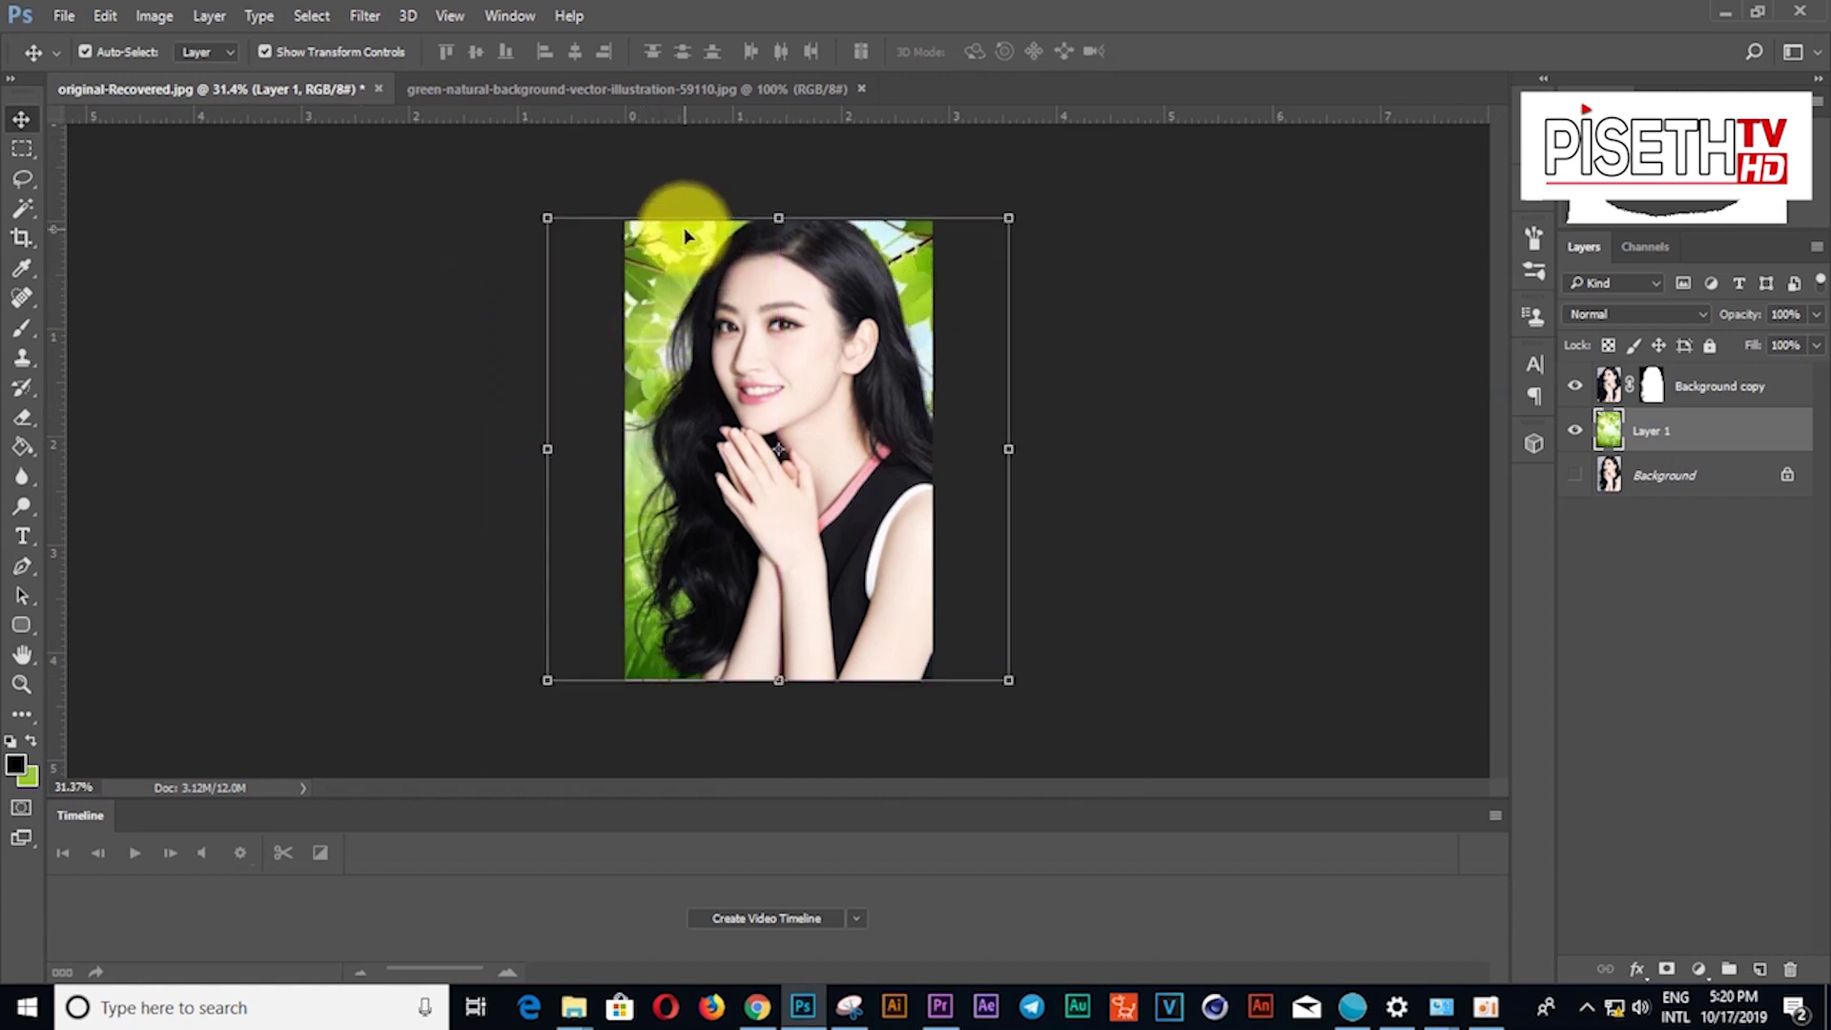
click(1128, 286)
click(640, 232)
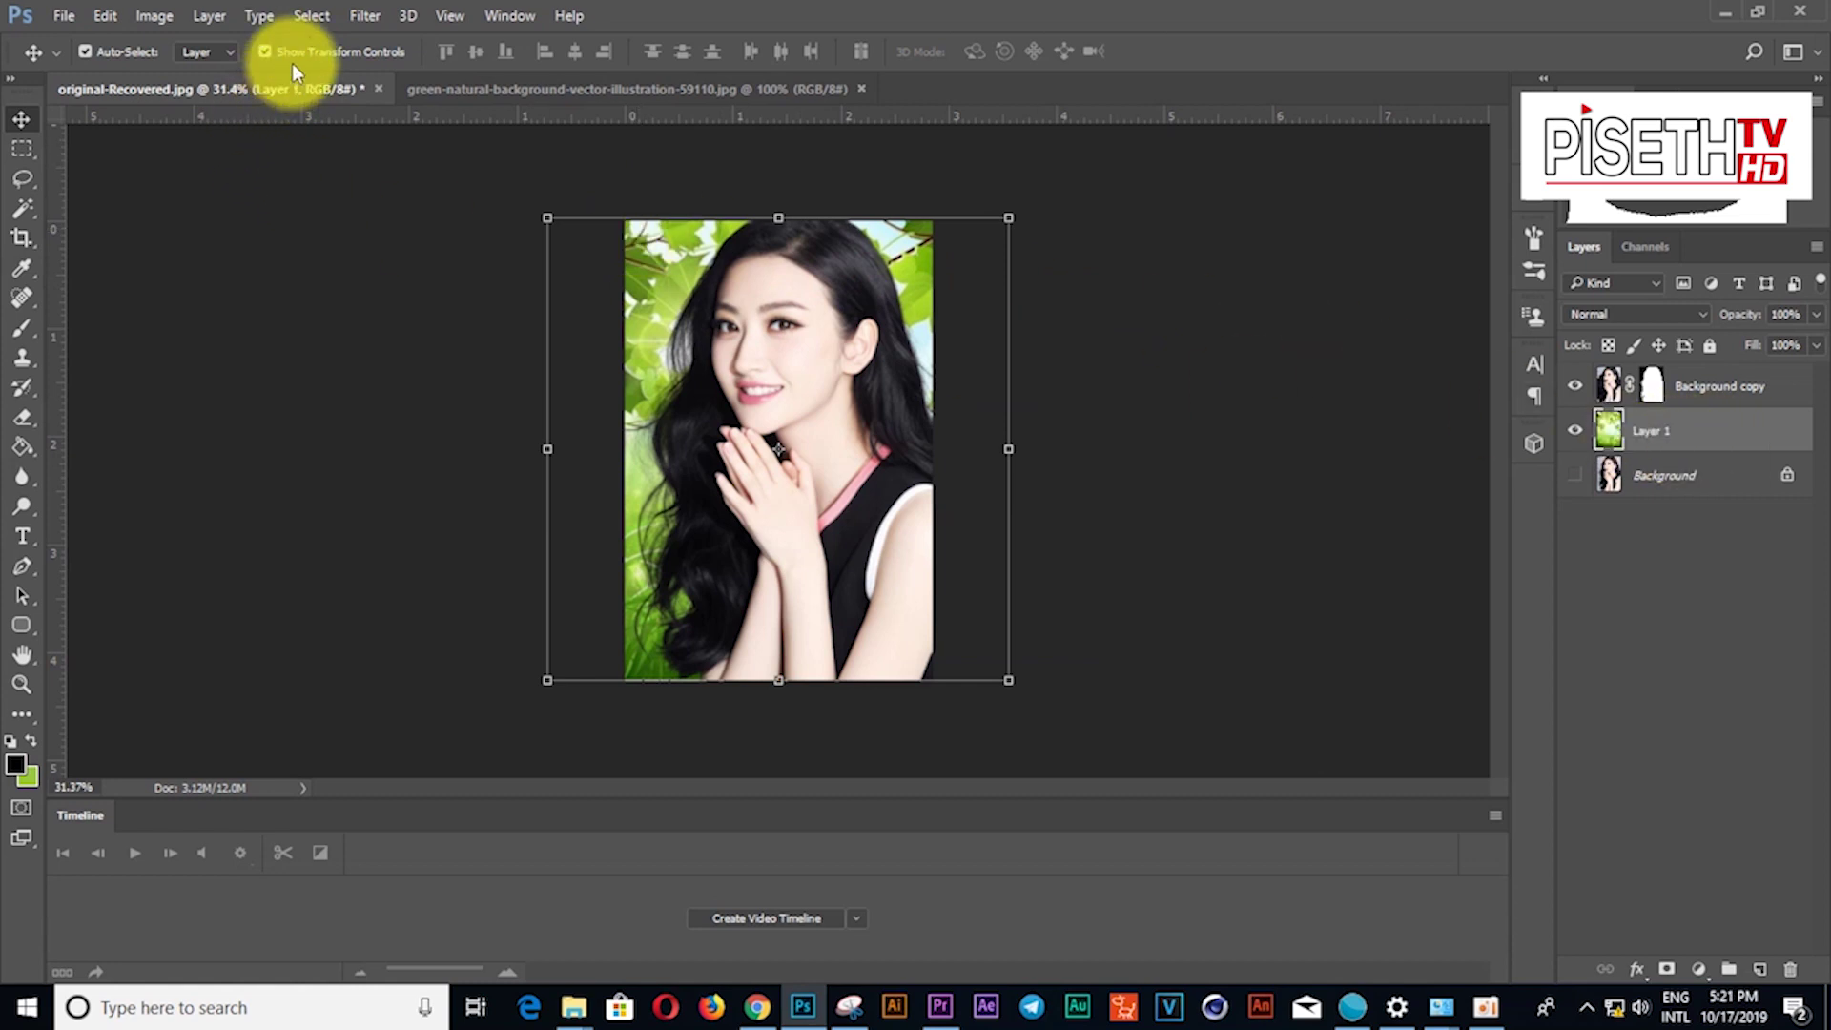
click(347, 16)
mouse_move(375, 267)
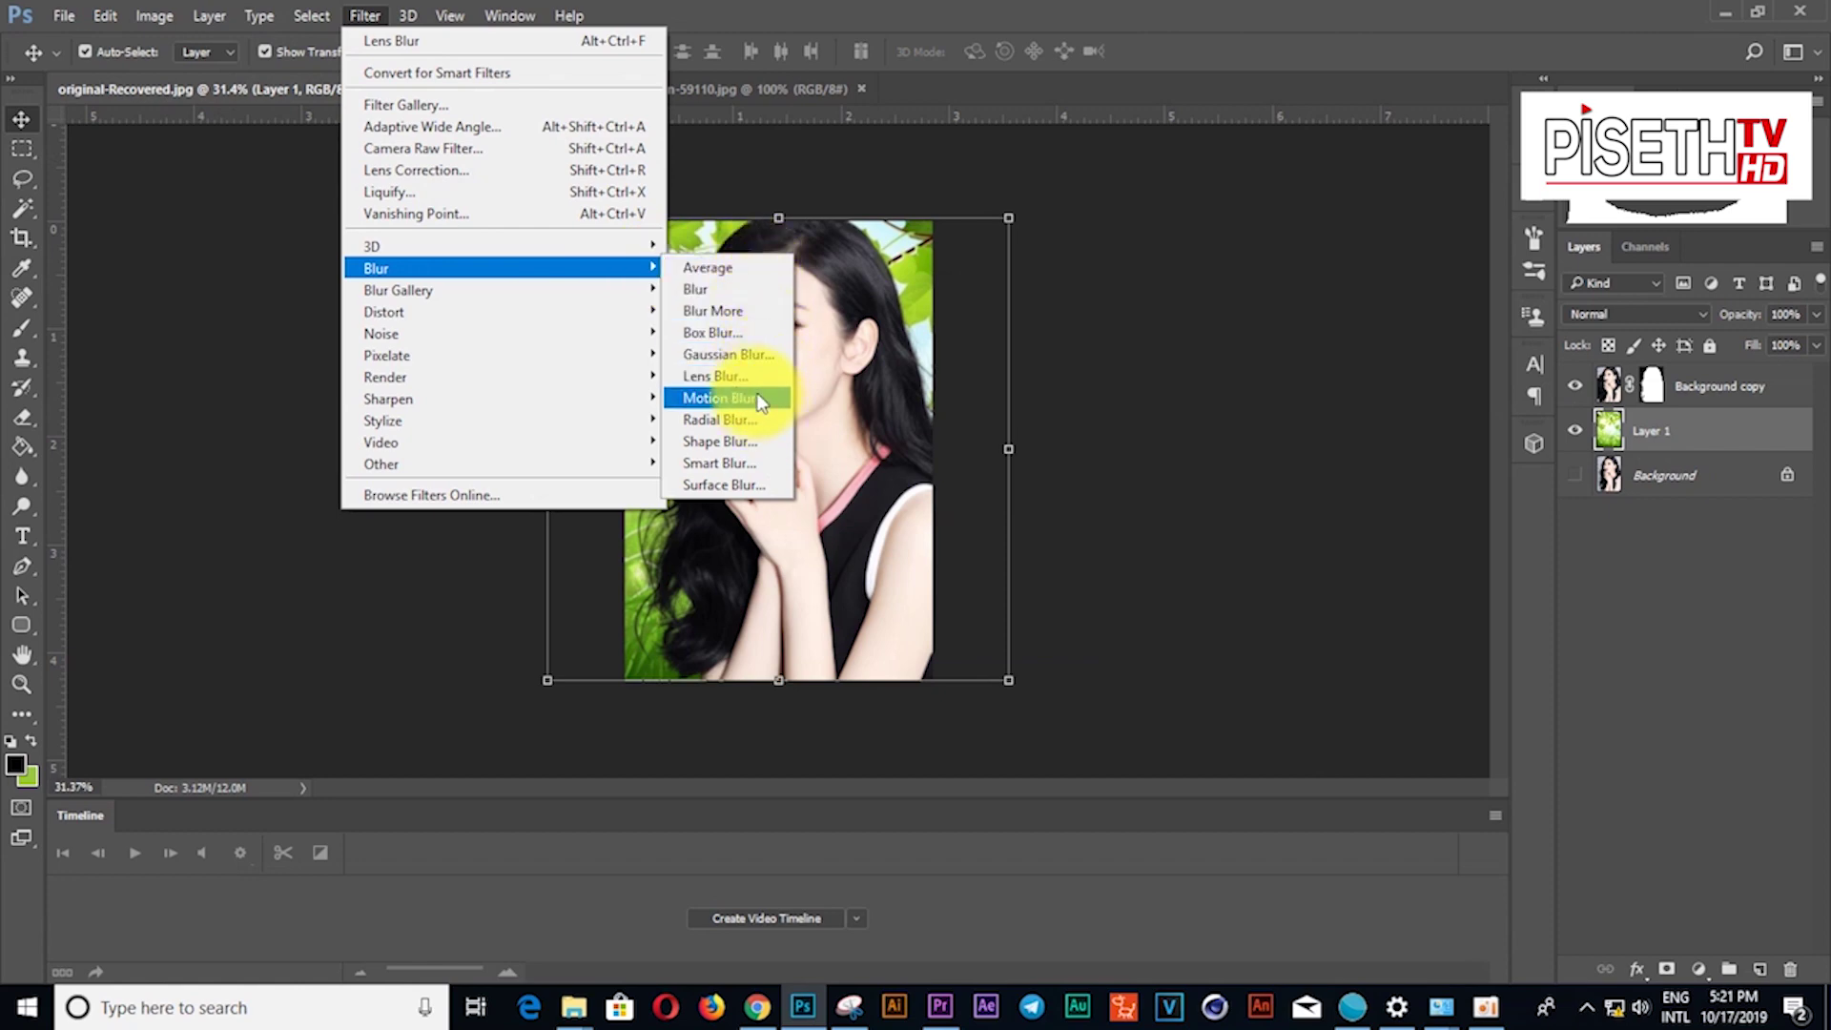
Apply Lens Blur with a Radius of 20 to the leaf layer
click(724, 376)
click(1716, 365)
text(20)
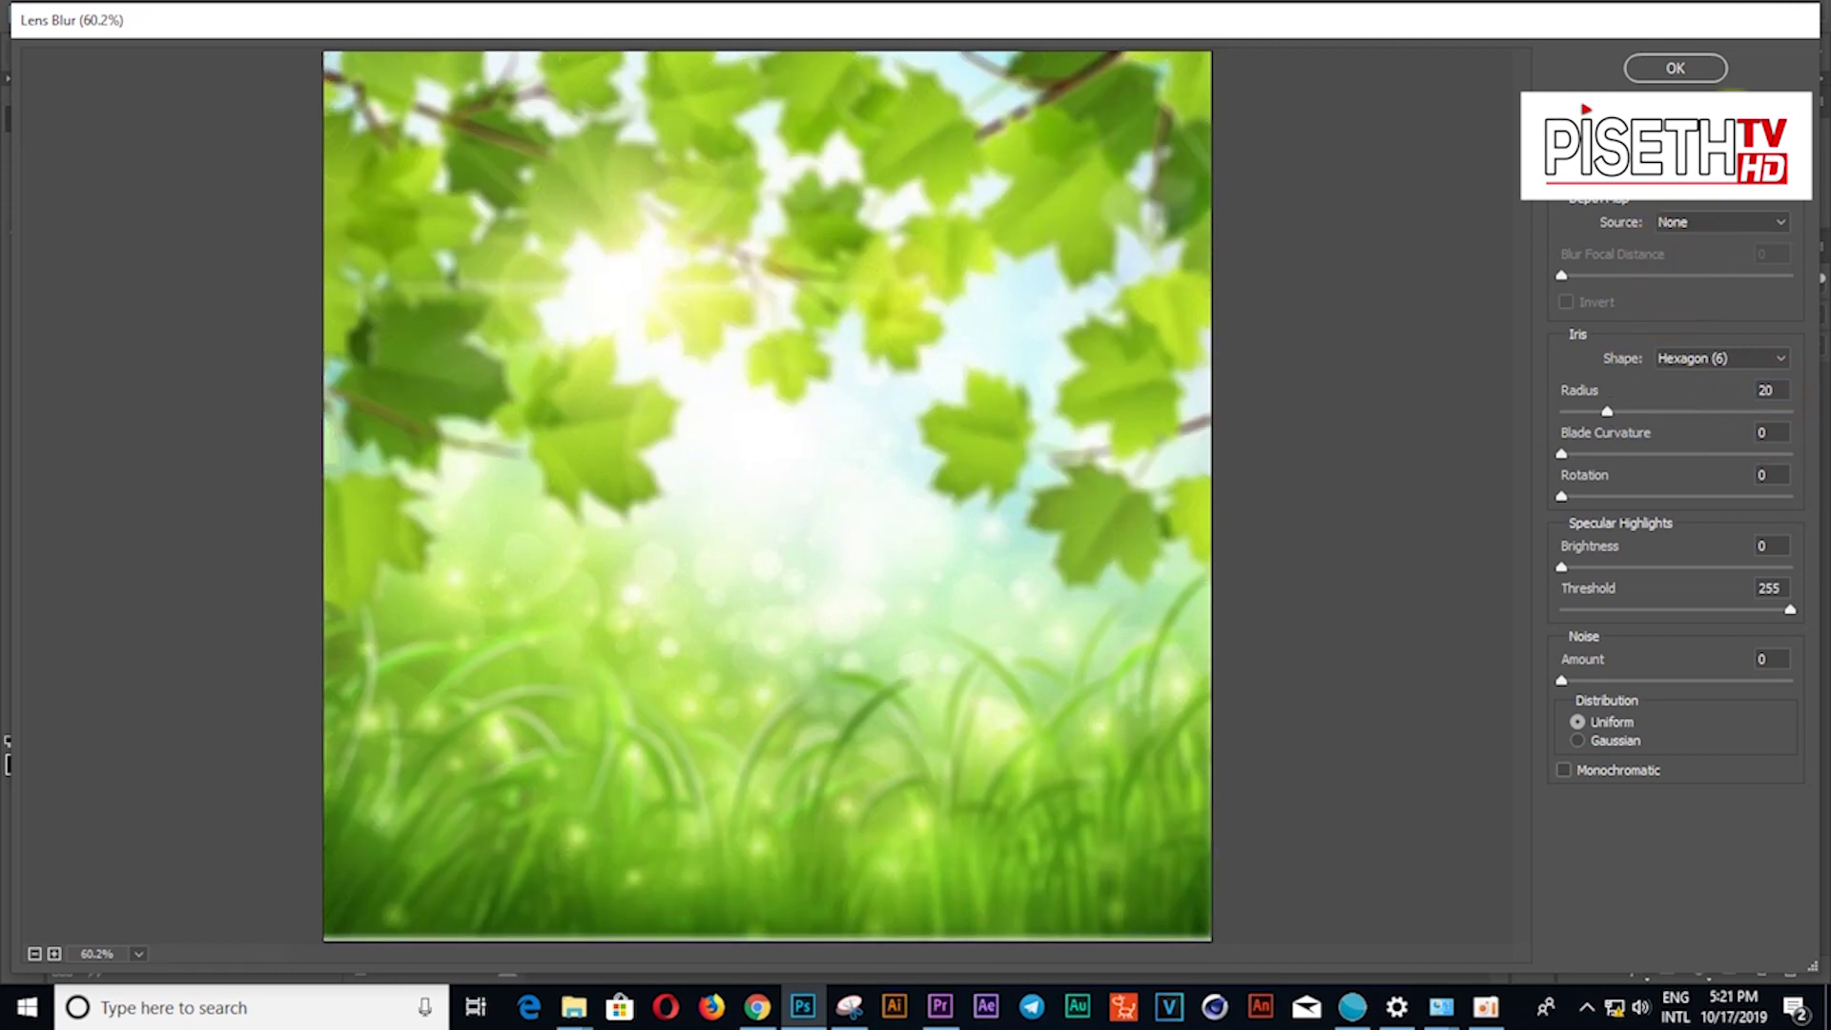
click(1679, 67)
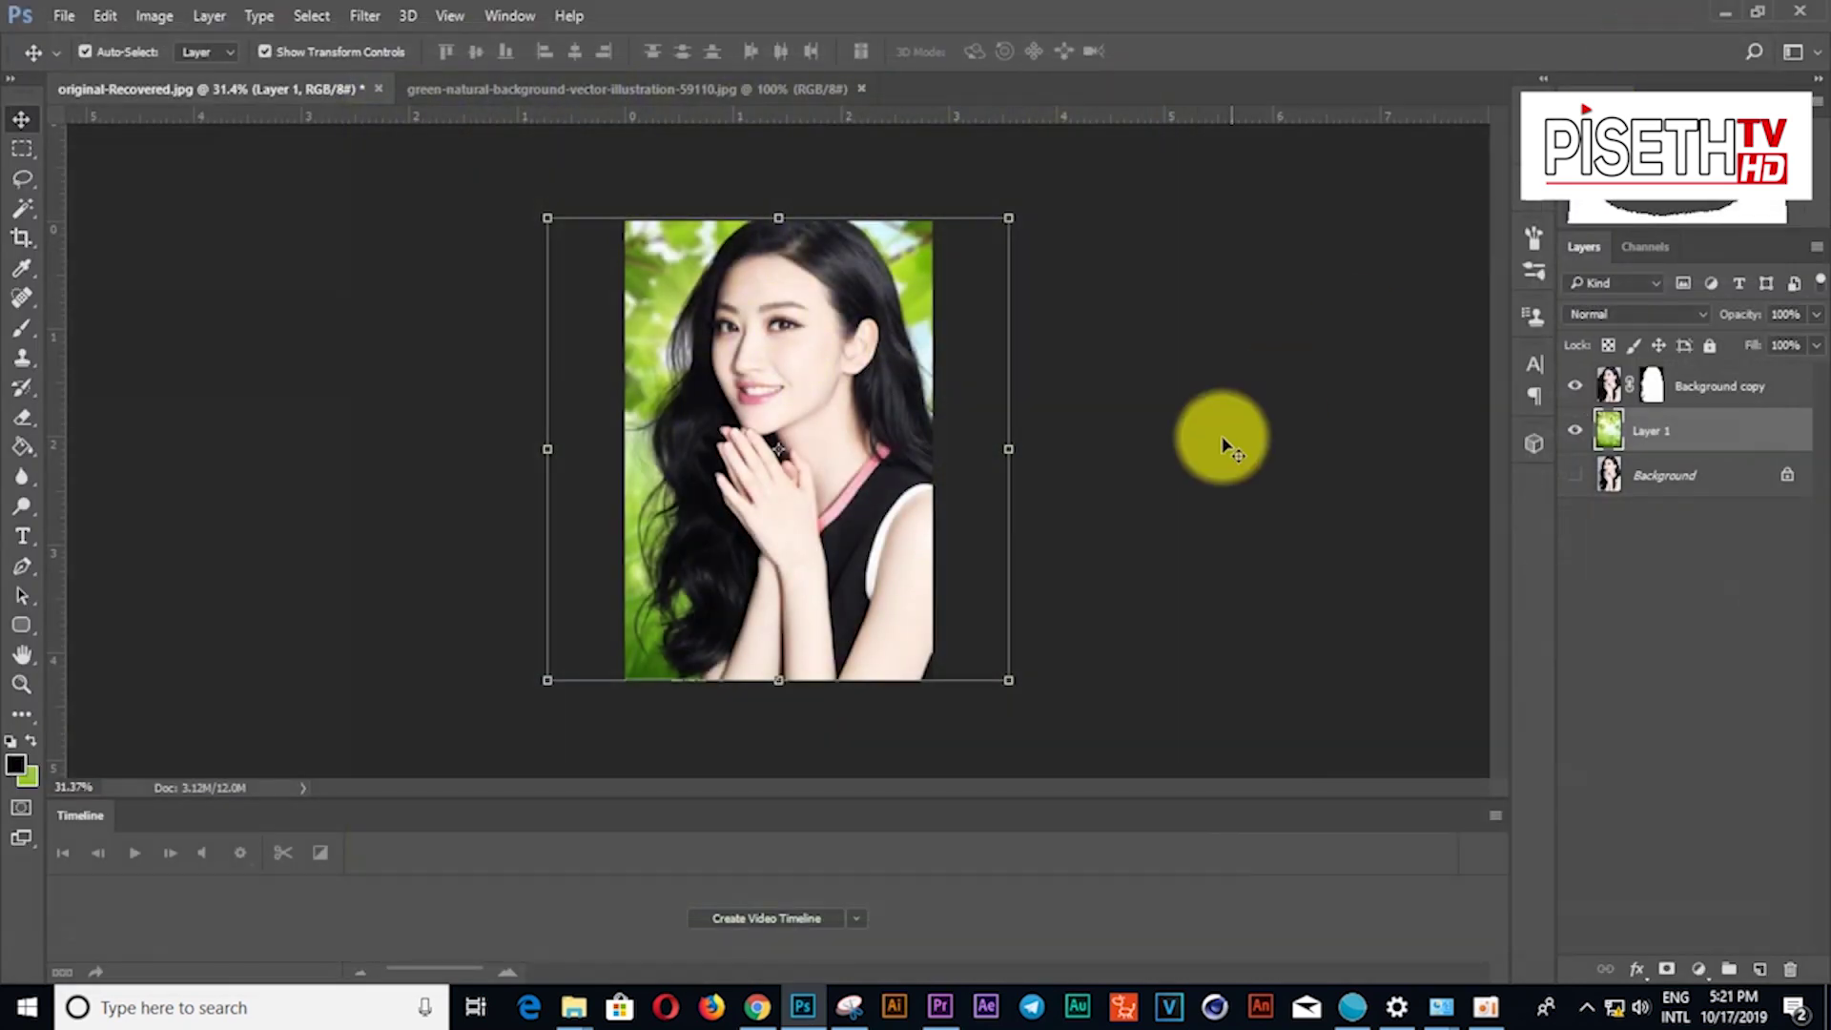
scroll(1173, 479, down, 2)
click(1156, 477)
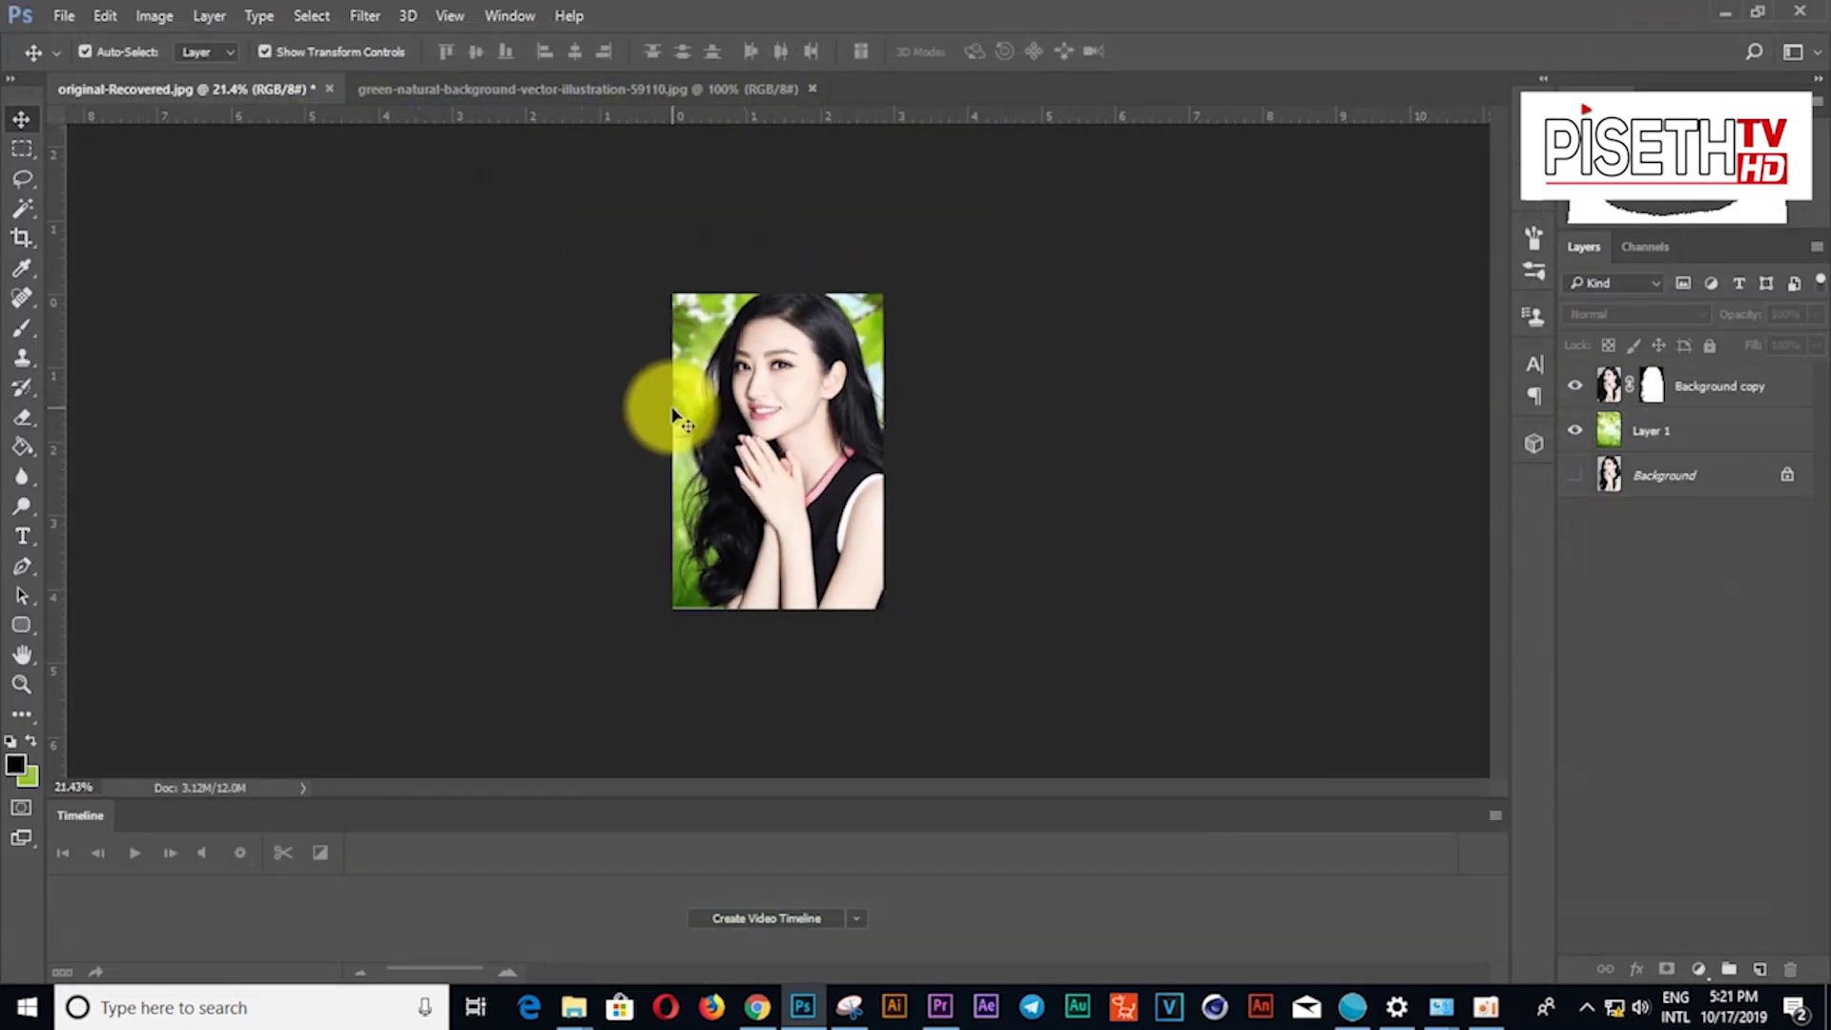
scroll(672, 410, up, 5)
scroll(744, 391, down, 2)
scroll(811, 391, down, 2)
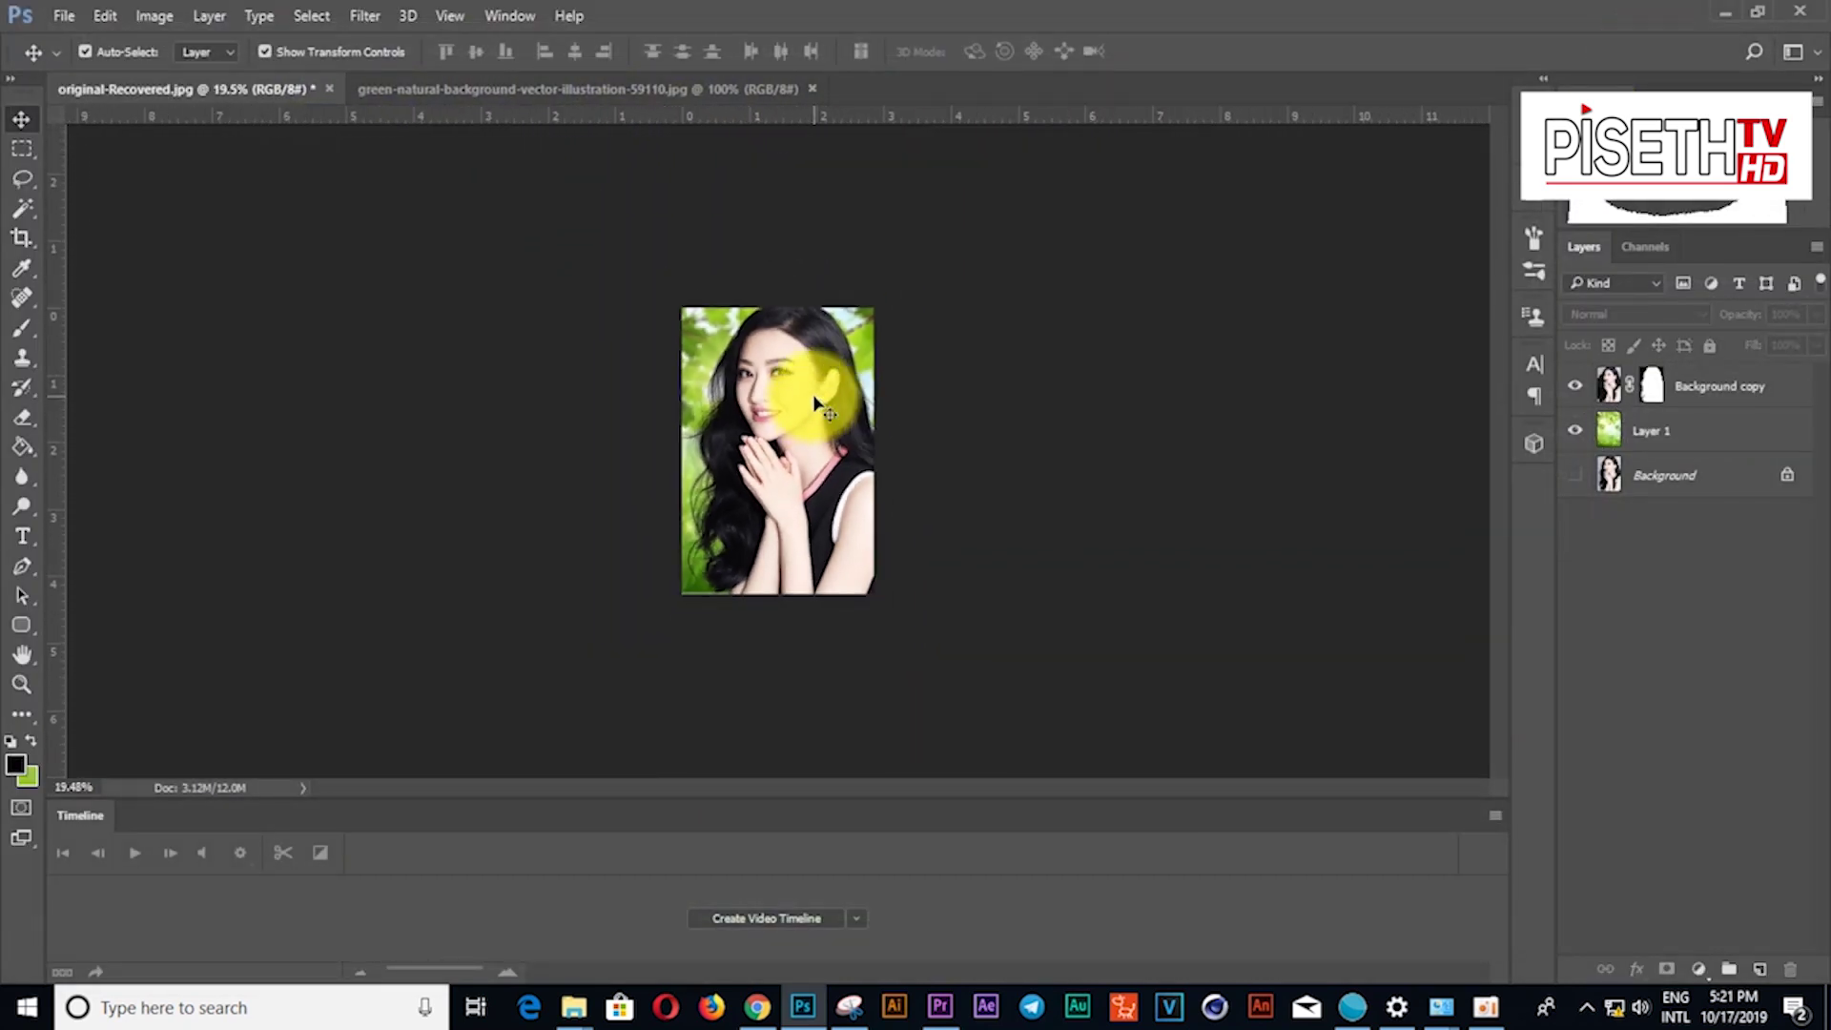
scroll(806, 457, up, 2)
scroll(799, 534, up, 1)
scroll(799, 534, up, 1)
scroll(799, 534, down, 3)
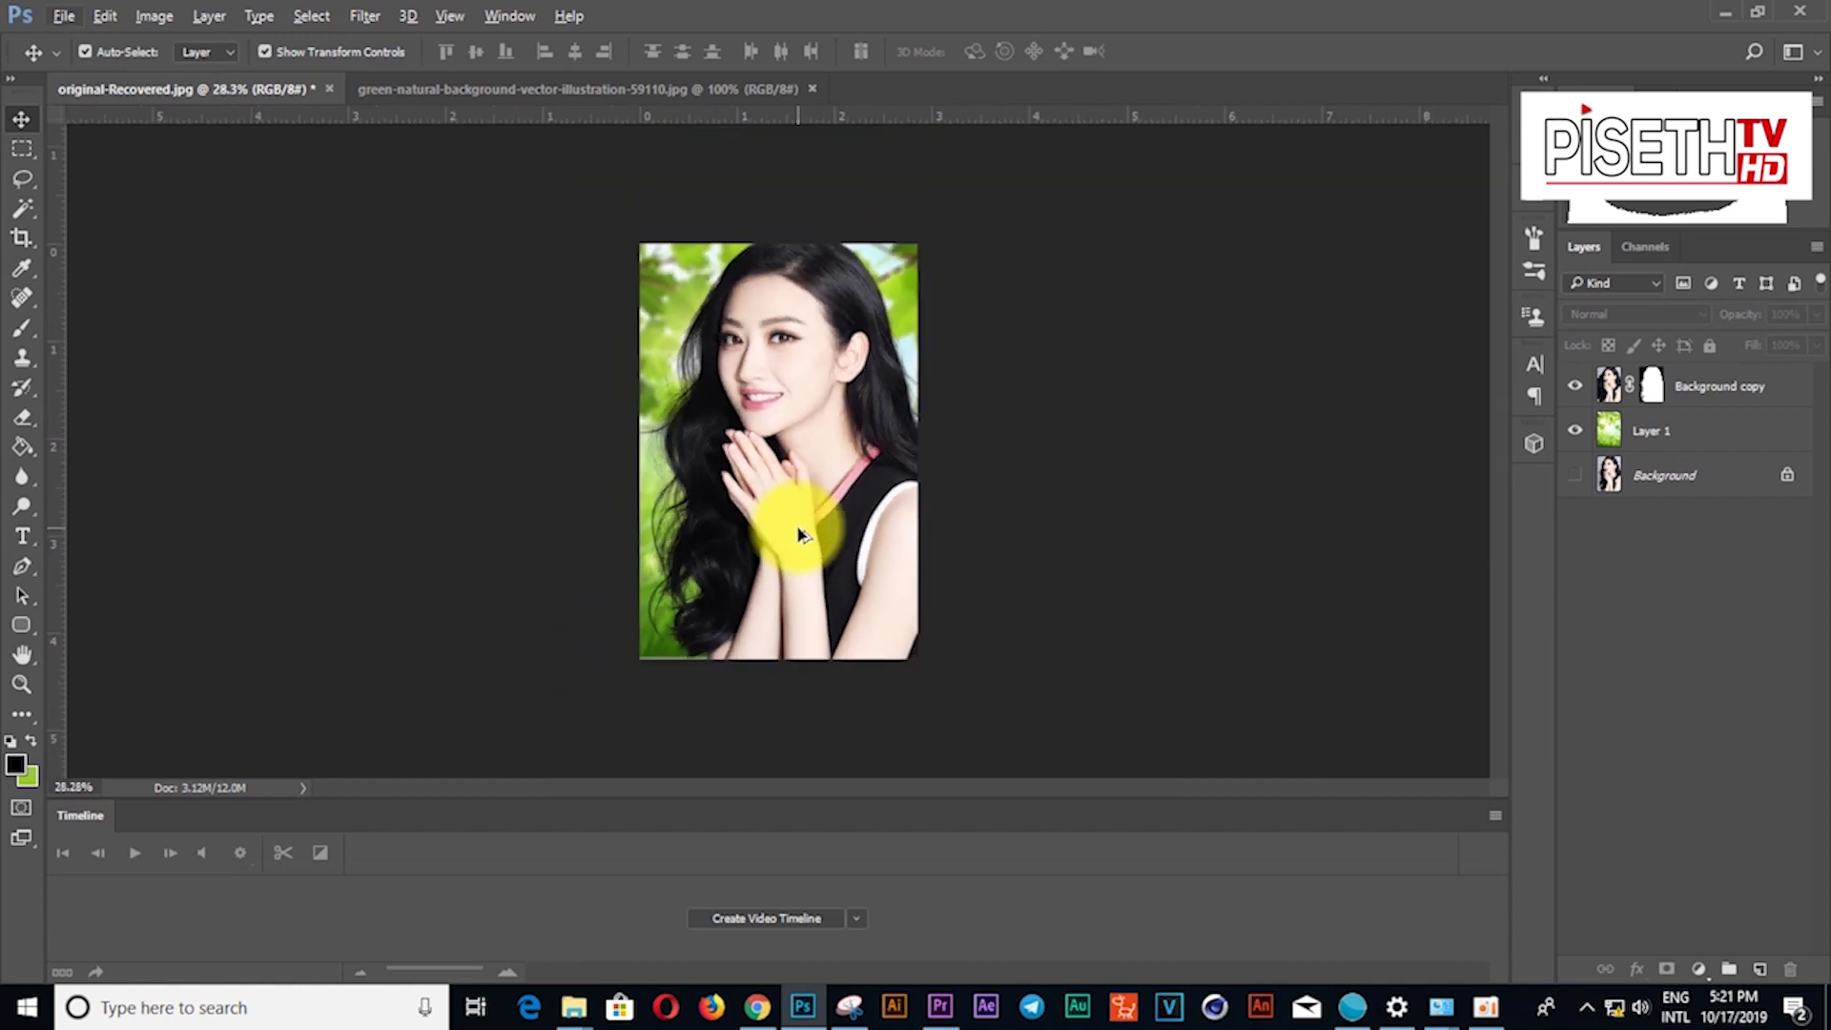
scroll(799, 534, up, 1)
scroll(799, 534, up, 1)
scroll(799, 534, down, 3)
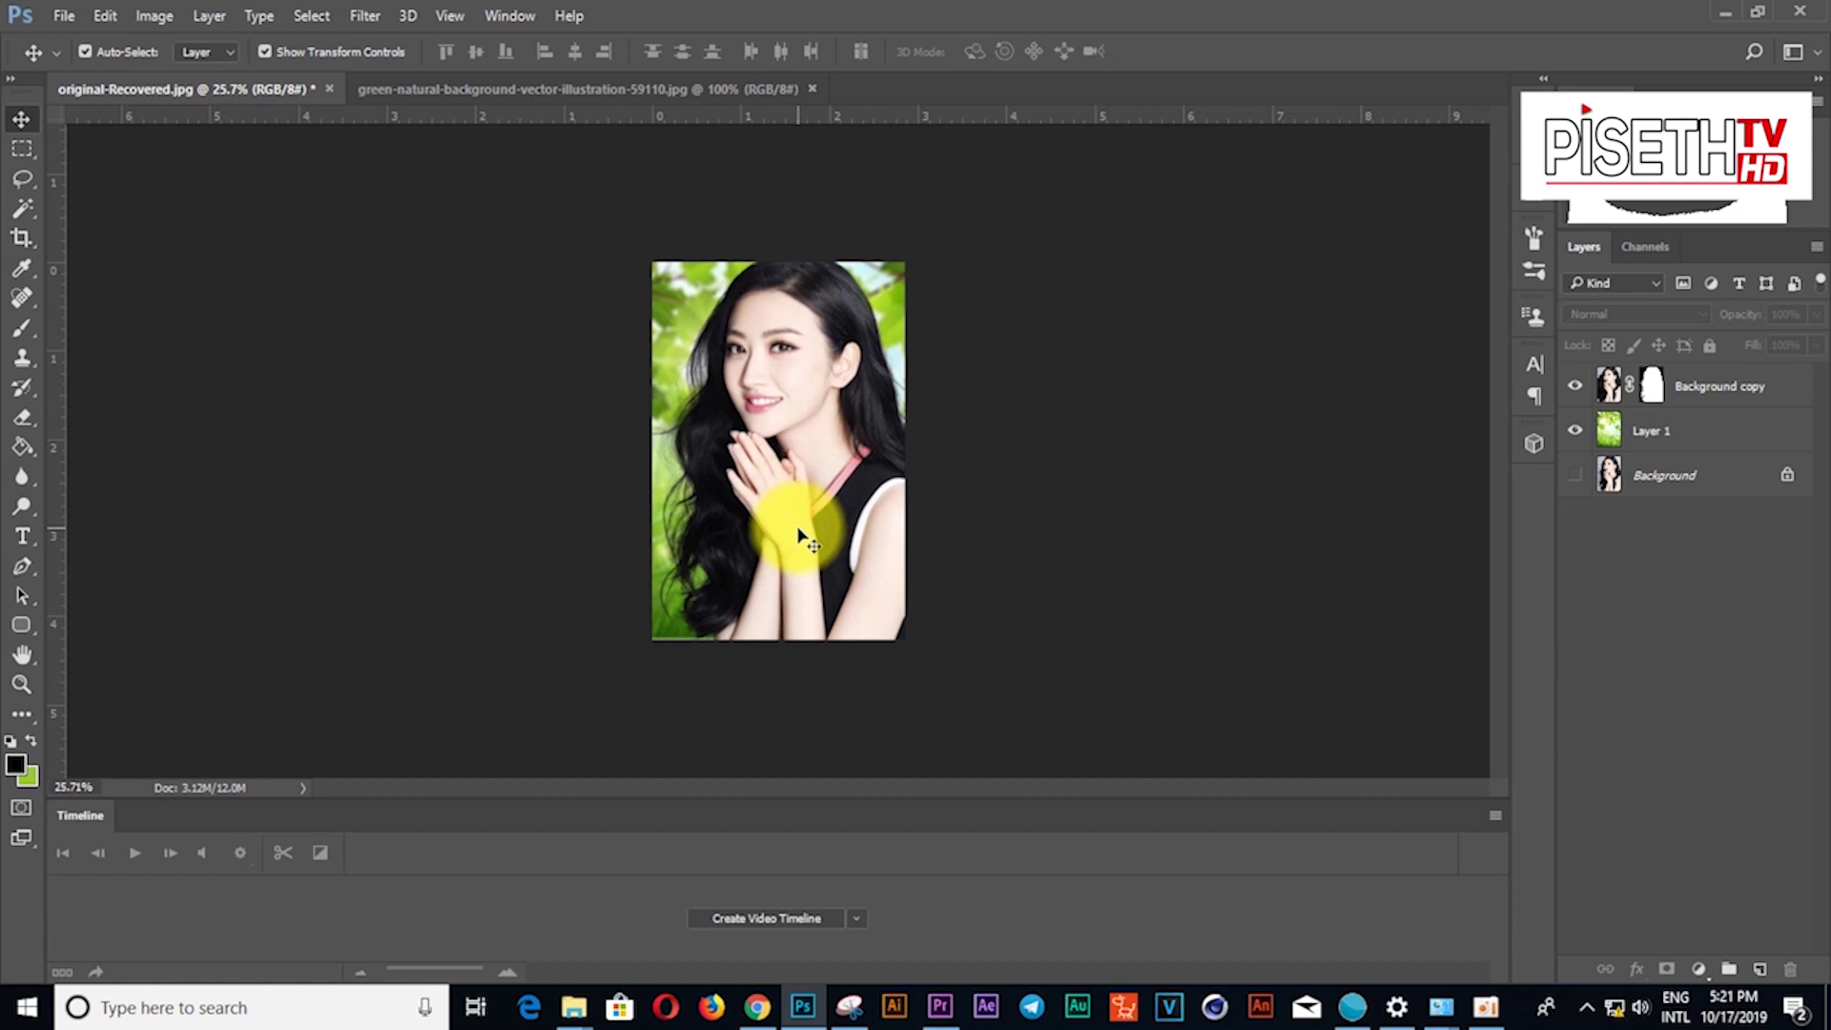